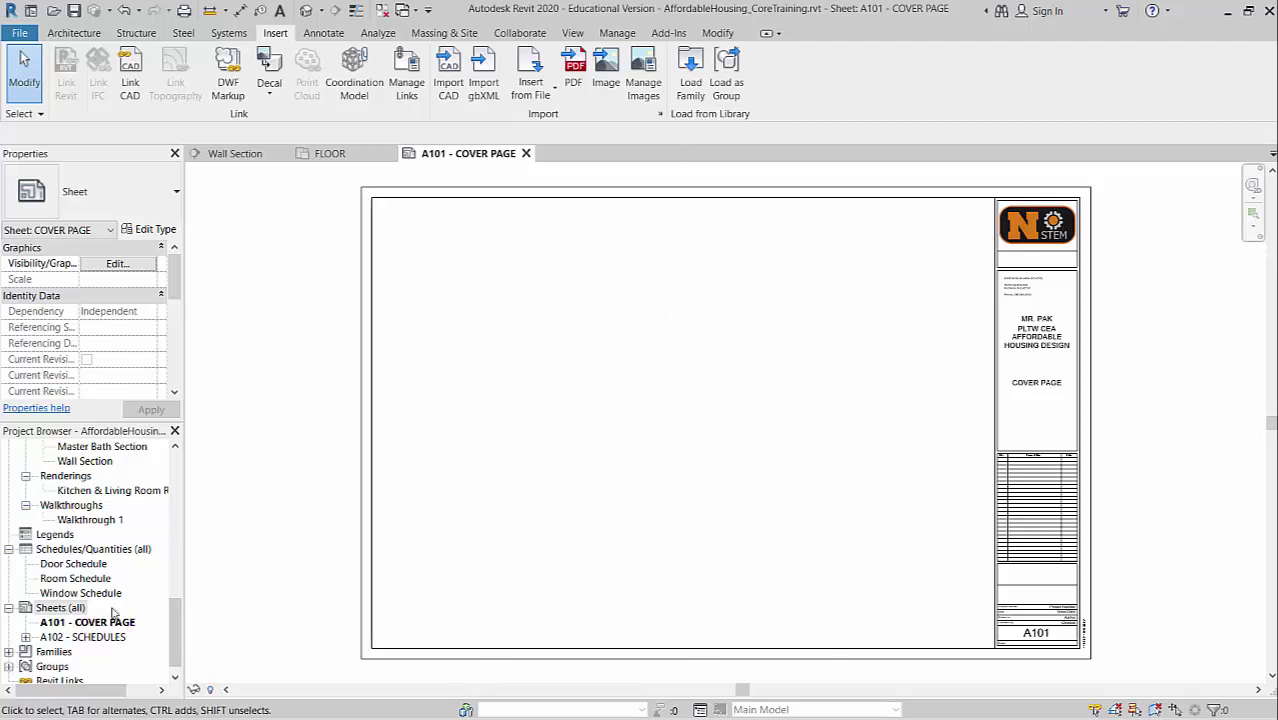
- Import the image SitePlanImage.PNG and place it in the lower-left area of the A101 cover page sheet
{"action": "left_click", "coordinate": [614, 96]}
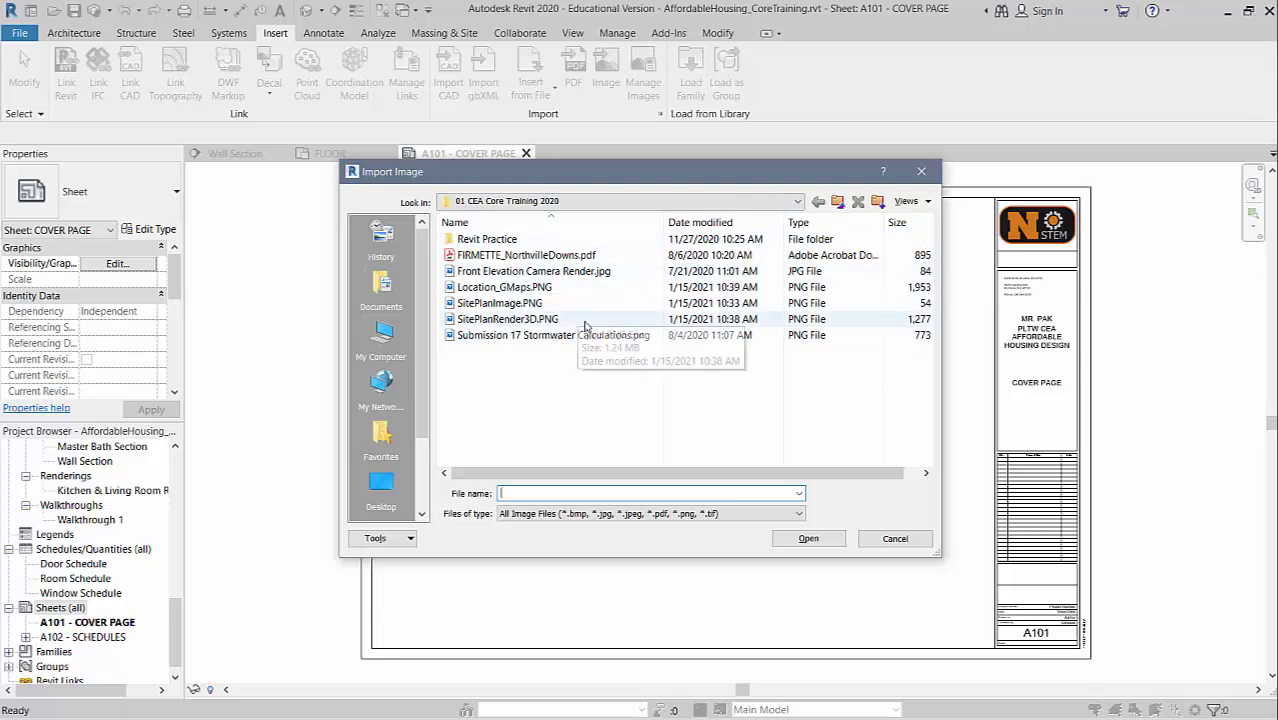
{"action": "left_click", "coordinate": [533, 288]}
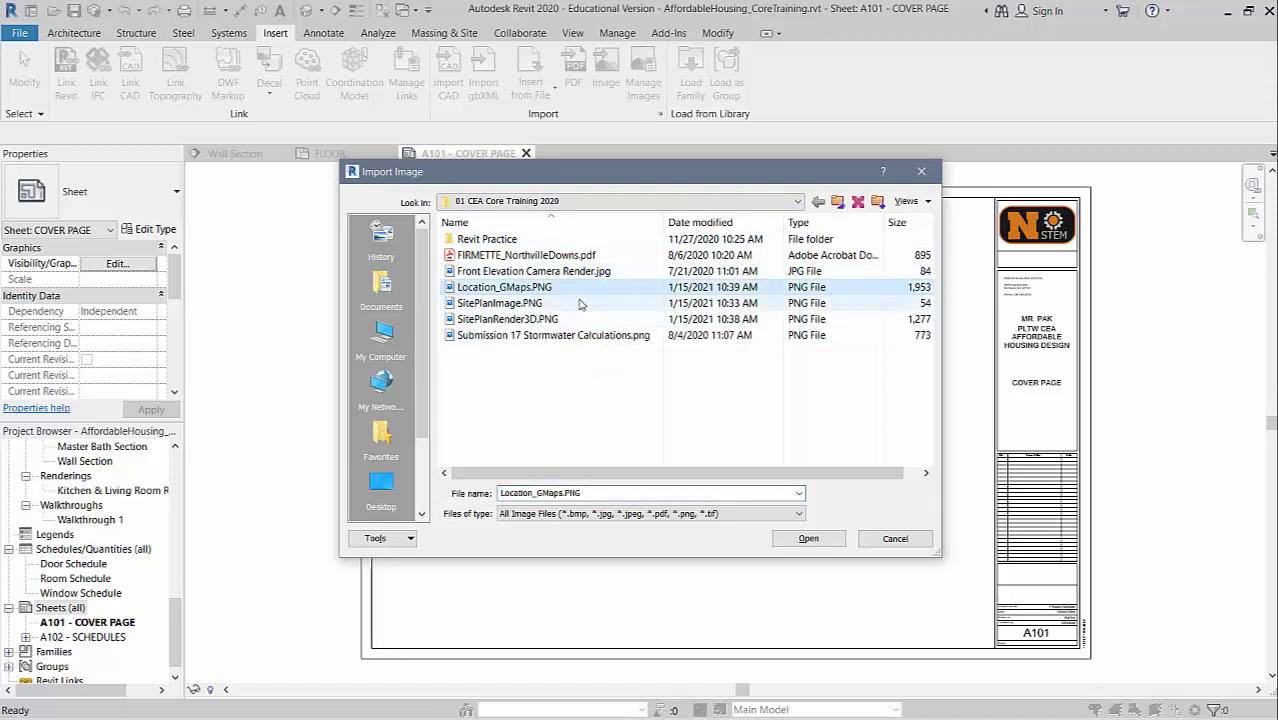
{"action": "left_click", "coordinate": [525, 305]}
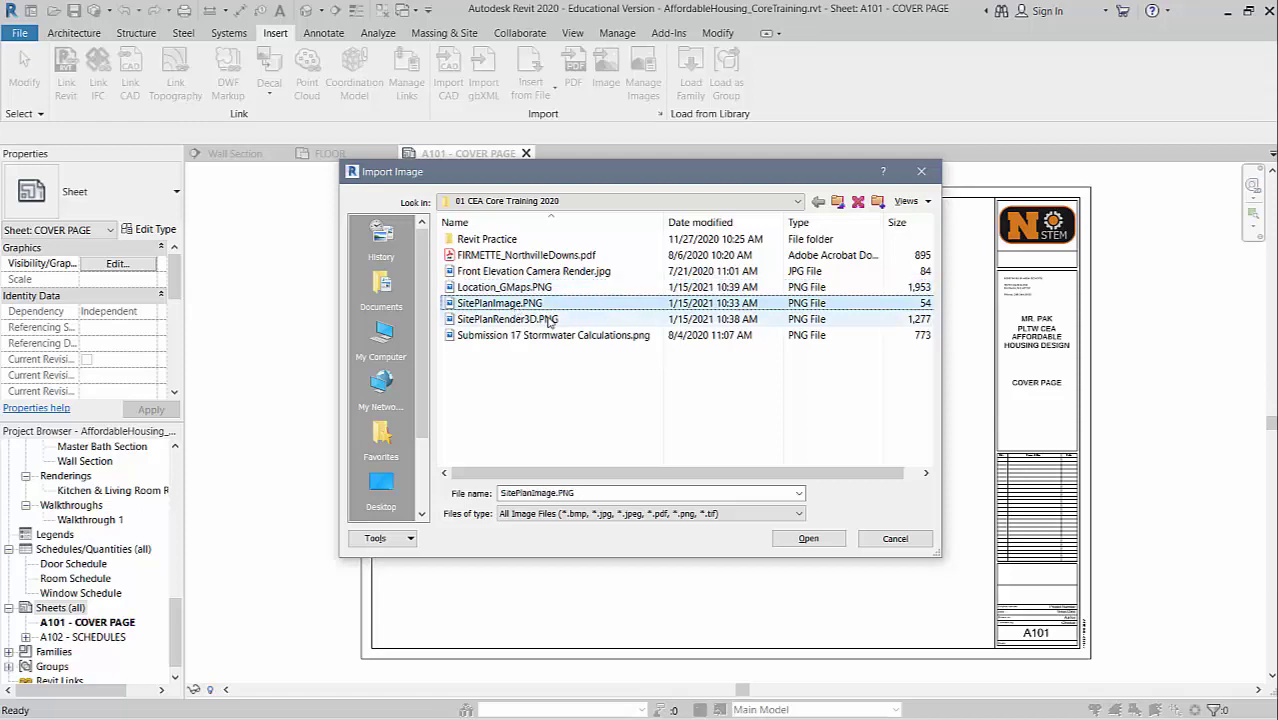
{"action": "left_click", "coordinate": [508, 319]}
{"action": "left_click", "coordinate": [505, 304]}
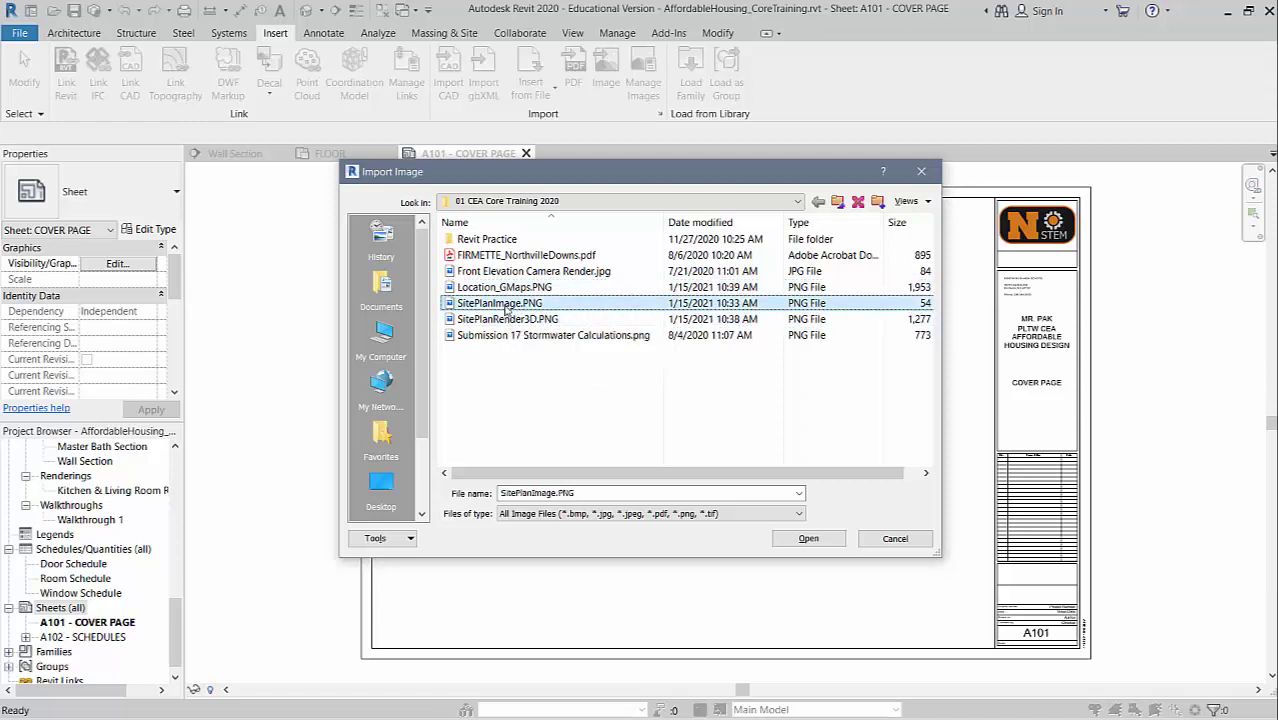
{"action": "left_click", "coordinate": [808, 538]}
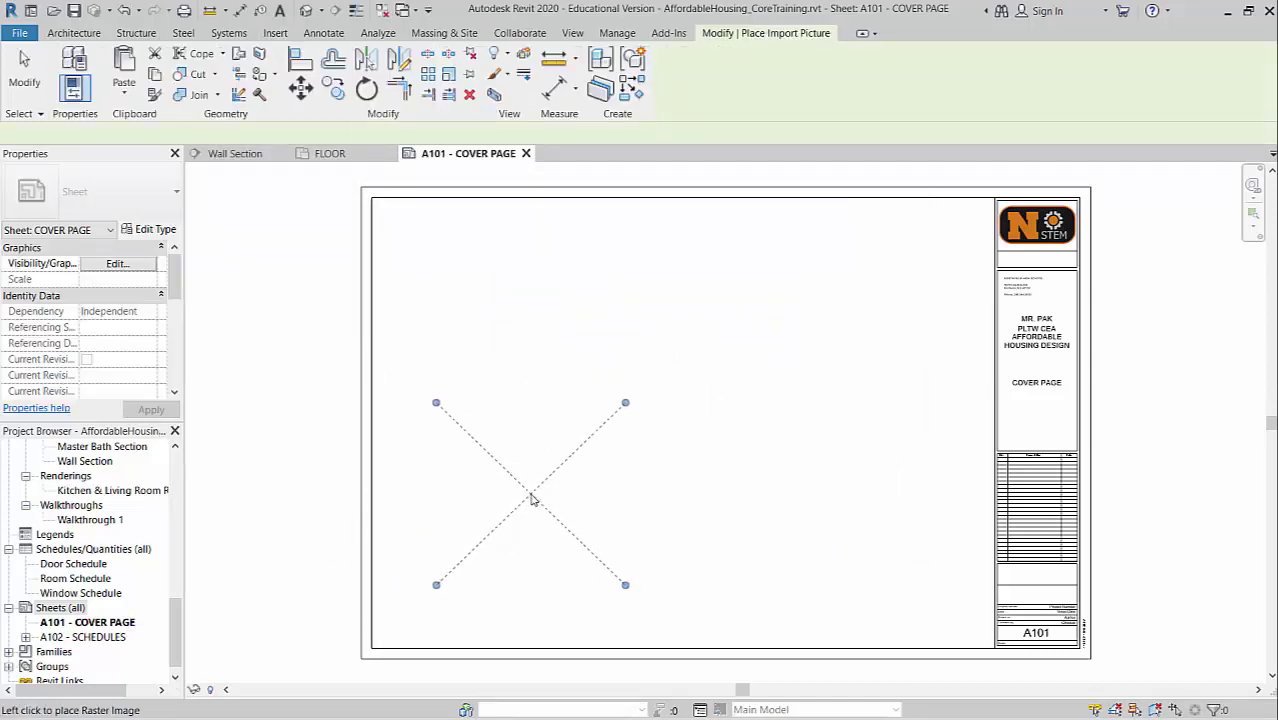
{"action": "left_click", "coordinate": [532, 497]}
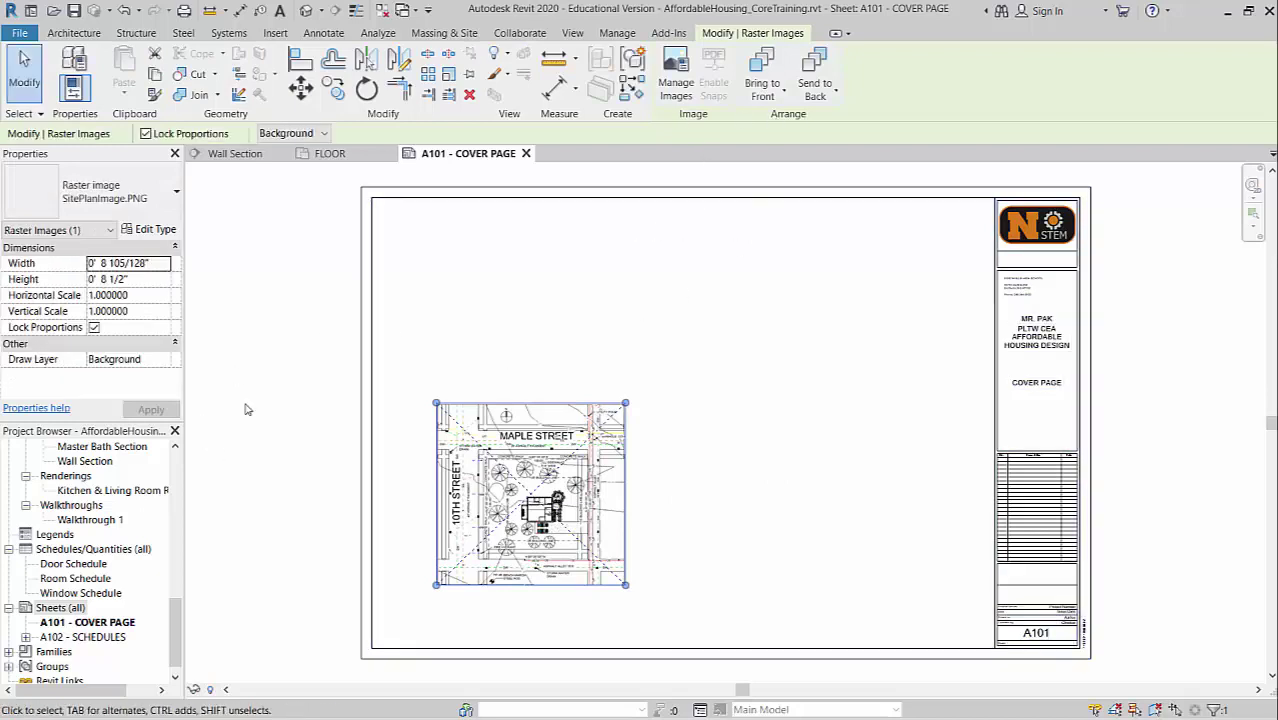
- Import the image Location_GMaps.PNG and place it on the sheet to the right of the site plan
{"action": "left_click", "coordinate": [275, 33]}
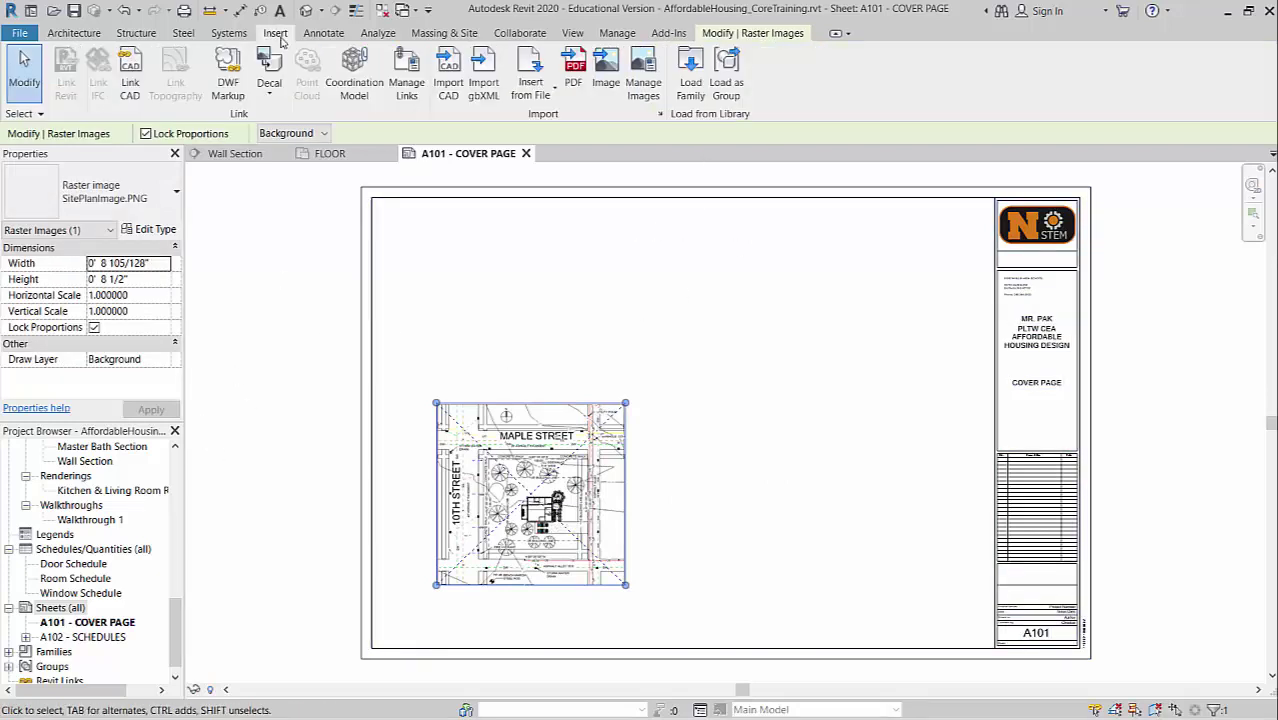
{"action": "left_click", "coordinate": [606, 80]}
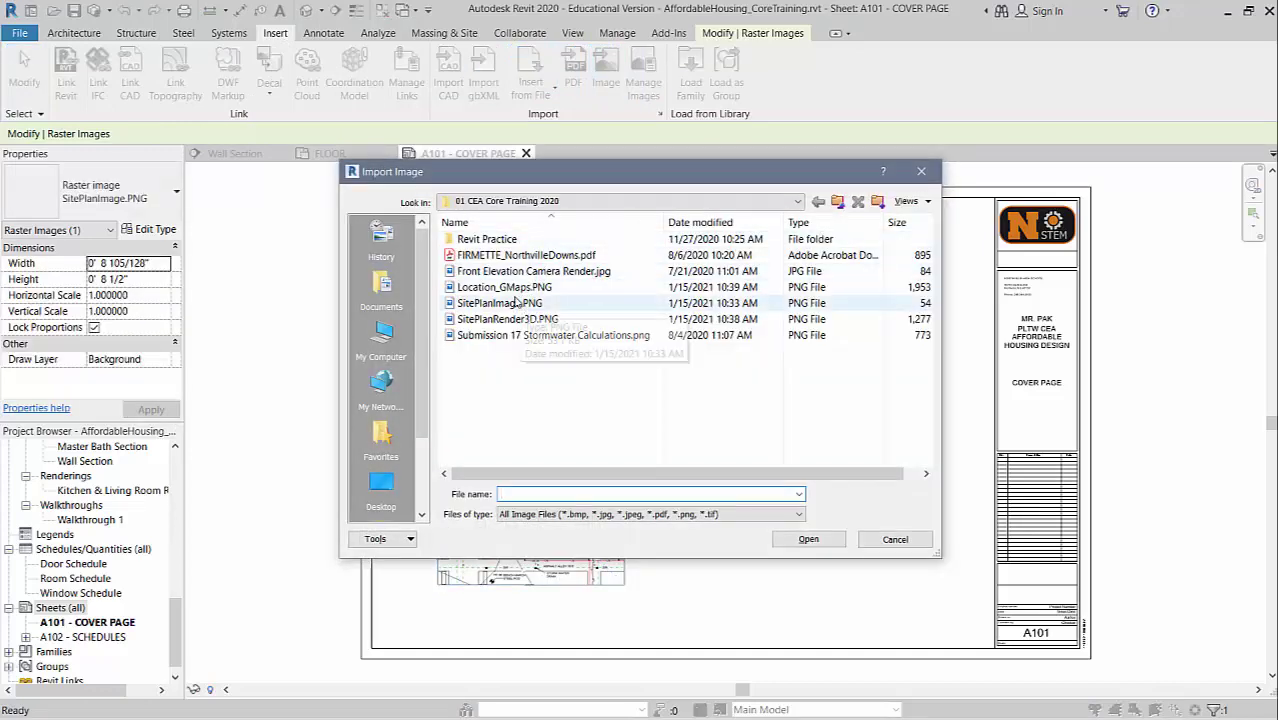
{"action": "left_click", "coordinate": [529, 287]}
{"action": "left_click", "coordinate": [810, 539]}
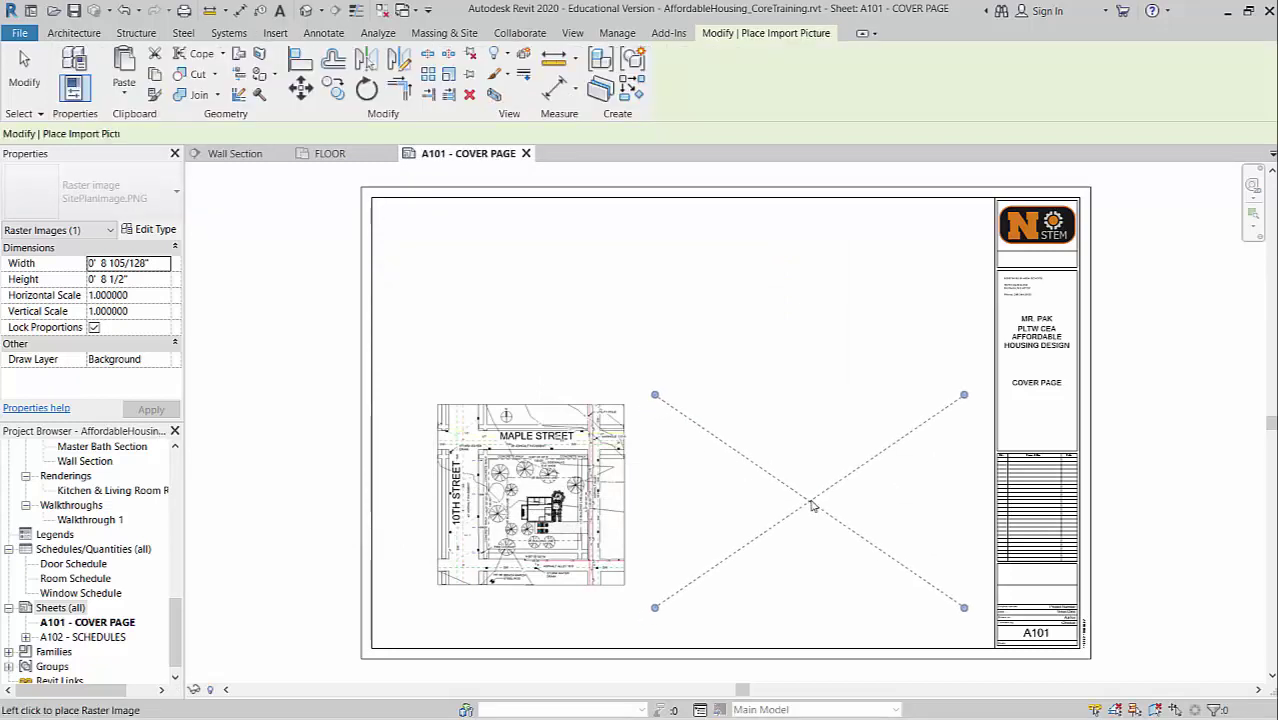
{"action": "left_click", "coordinate": [813, 503]}
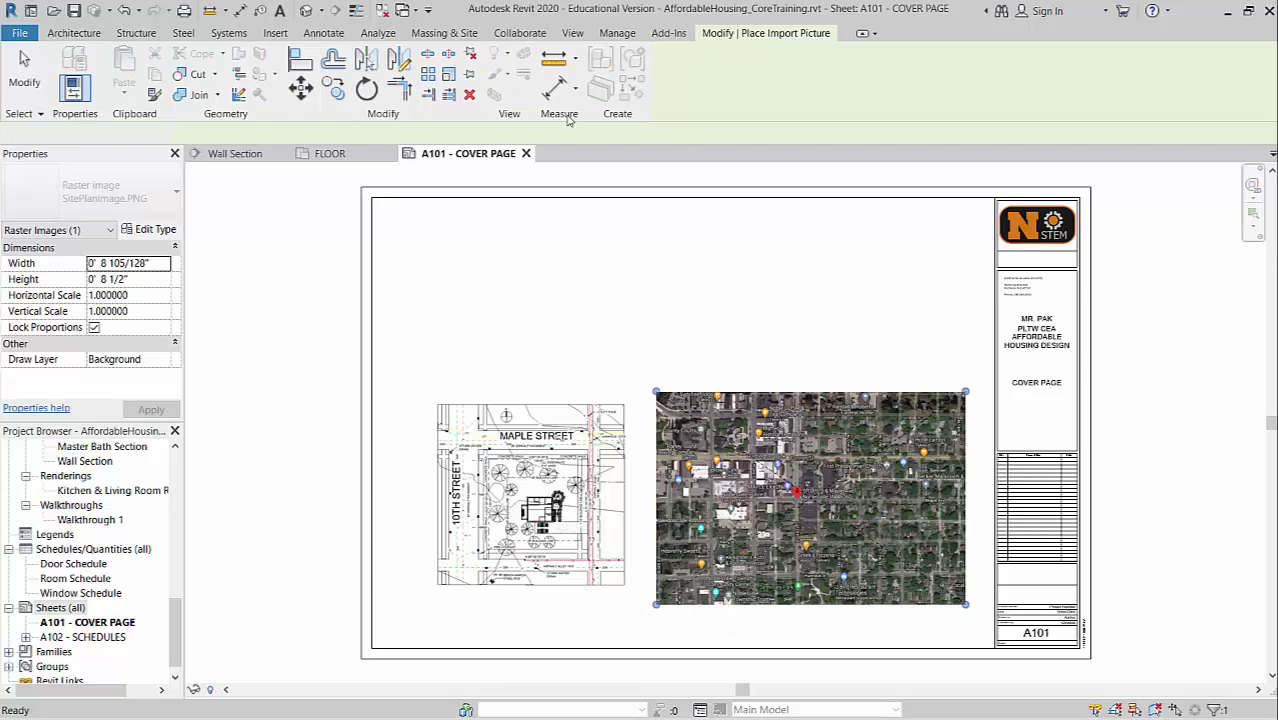
- Import the image SitePlanRender3D.PNG and place it in the sheet's upper-right area, above the map
{"action": "left_click", "coordinate": [275, 33]}
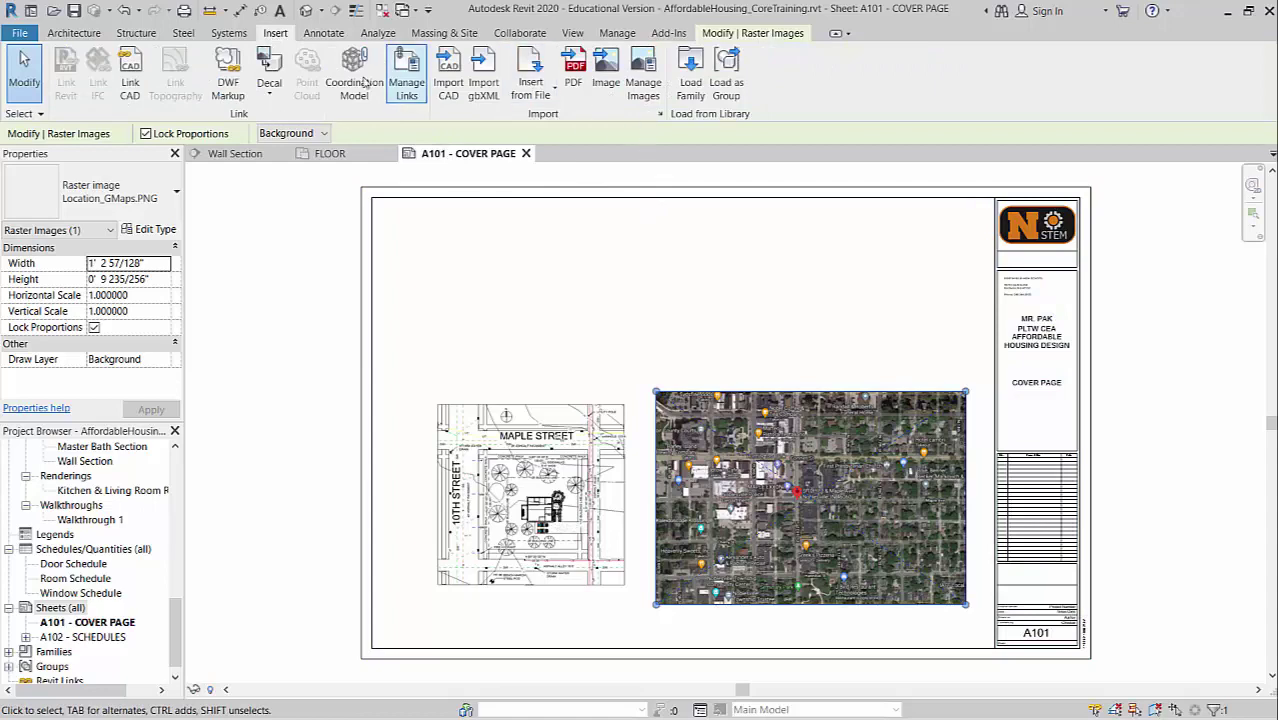
{"action": "left_click", "coordinate": [605, 72]}
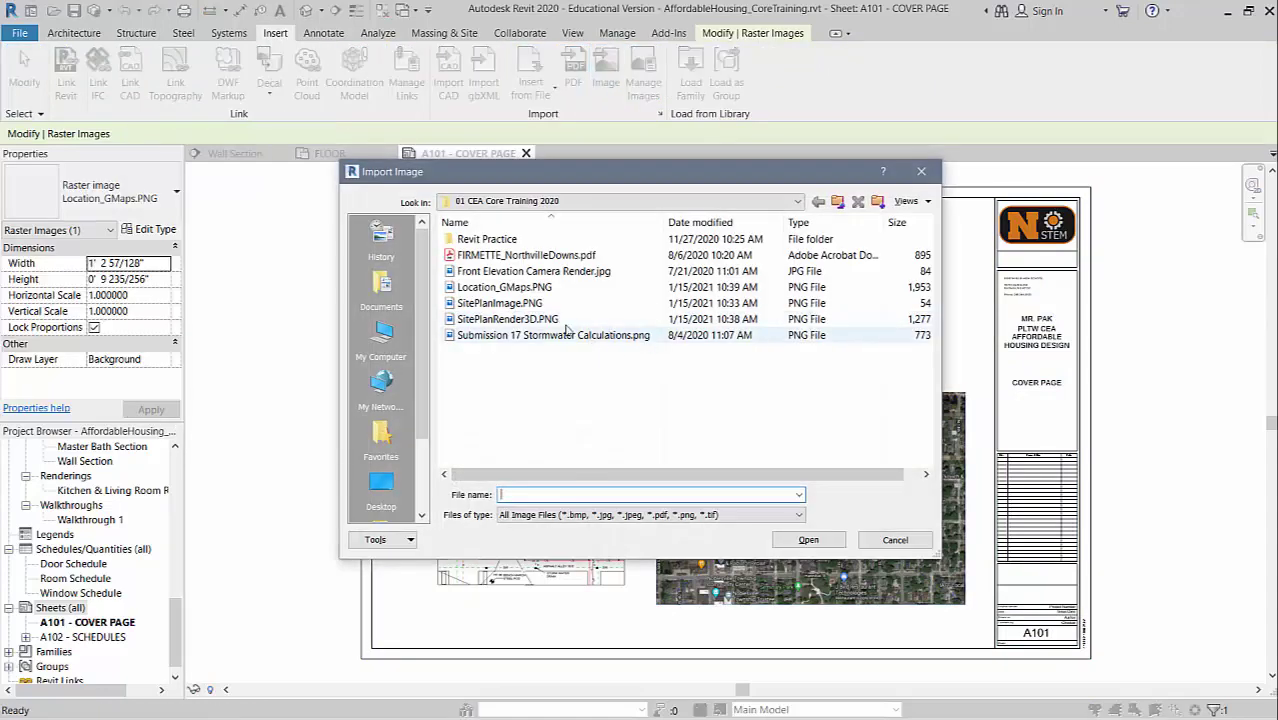
{"action": "left_click", "coordinate": [511, 319]}
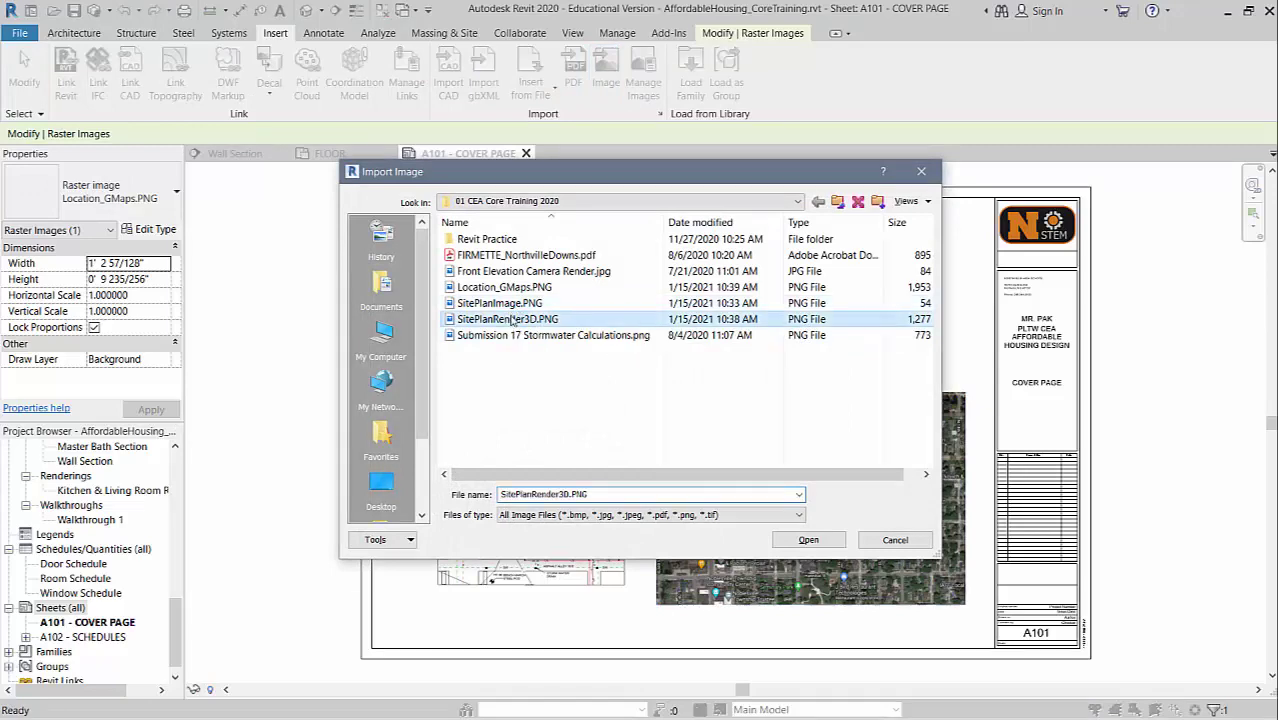
{"action": "left_click", "coordinate": [810, 539]}
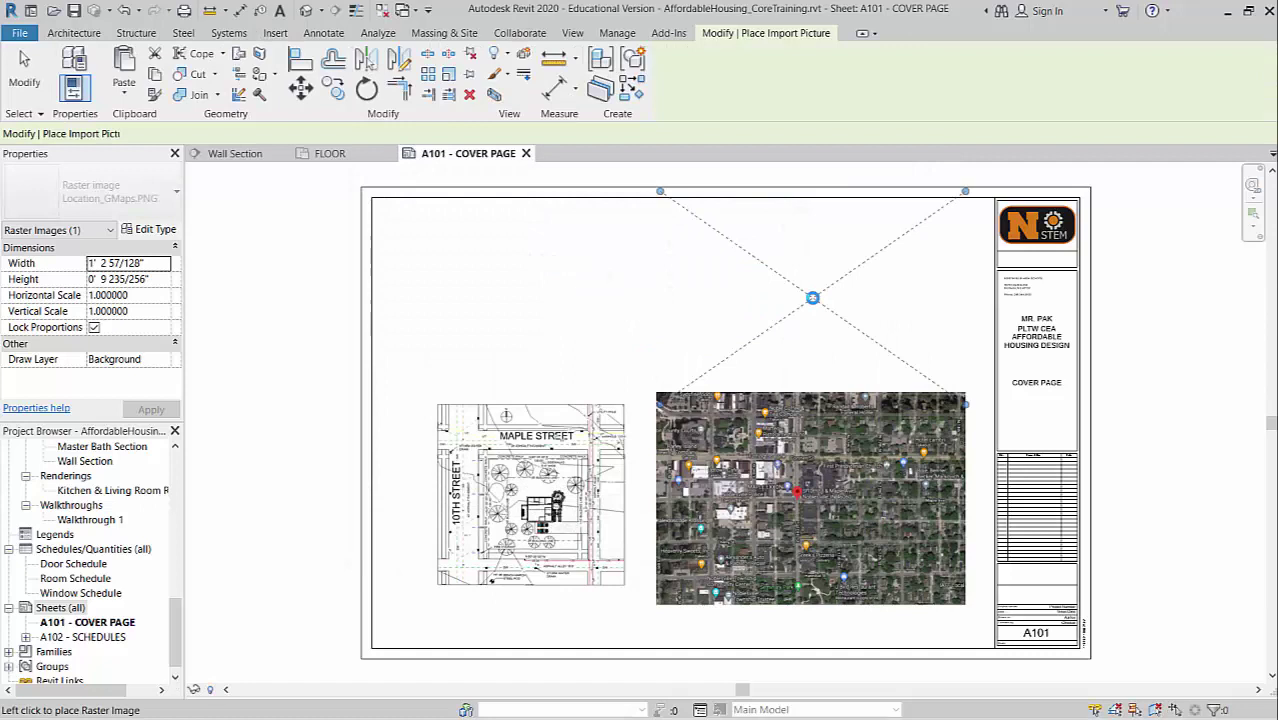
{"action": "left_click", "coordinate": [815, 317]}
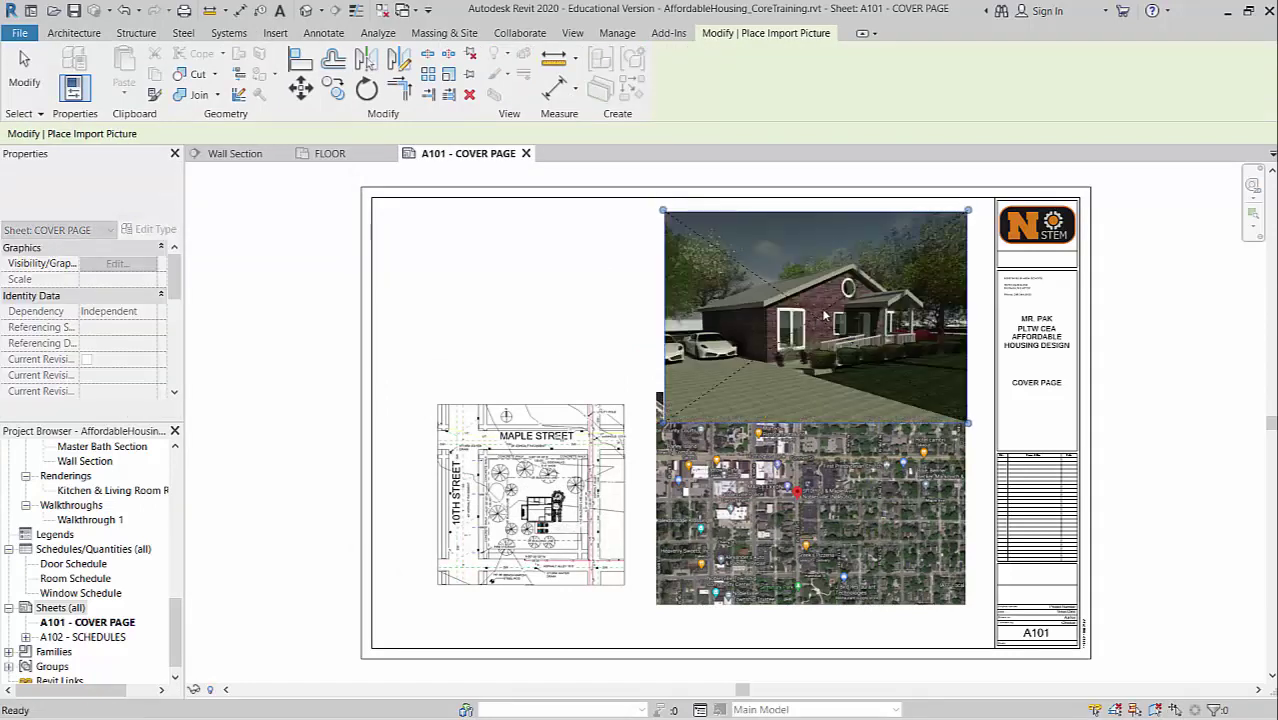
- Scale the location map image down to about 11 inches wide and position it in the sheet's lower-right area, clear of the rendering
{"action": "left_click", "coordinate": [880, 515]}
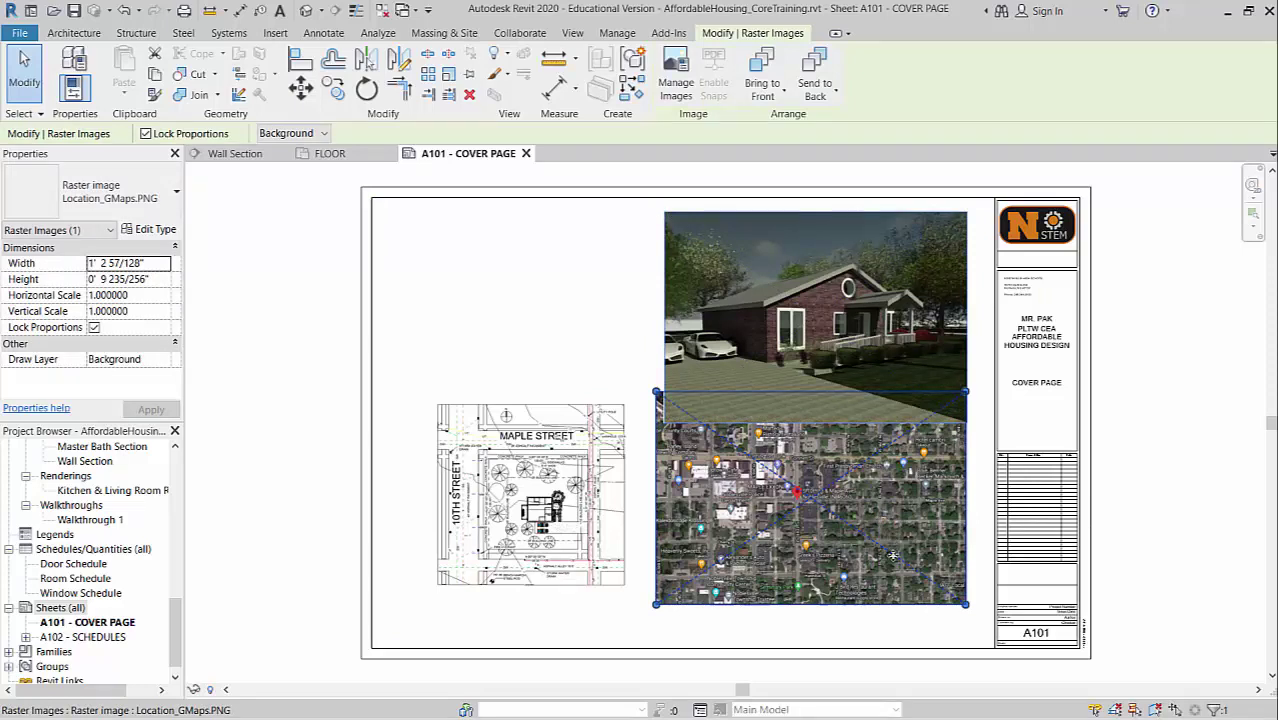
{"action": "left_click_drag", "start_coordinate": [963, 396], "coordinate": [963, 424]}
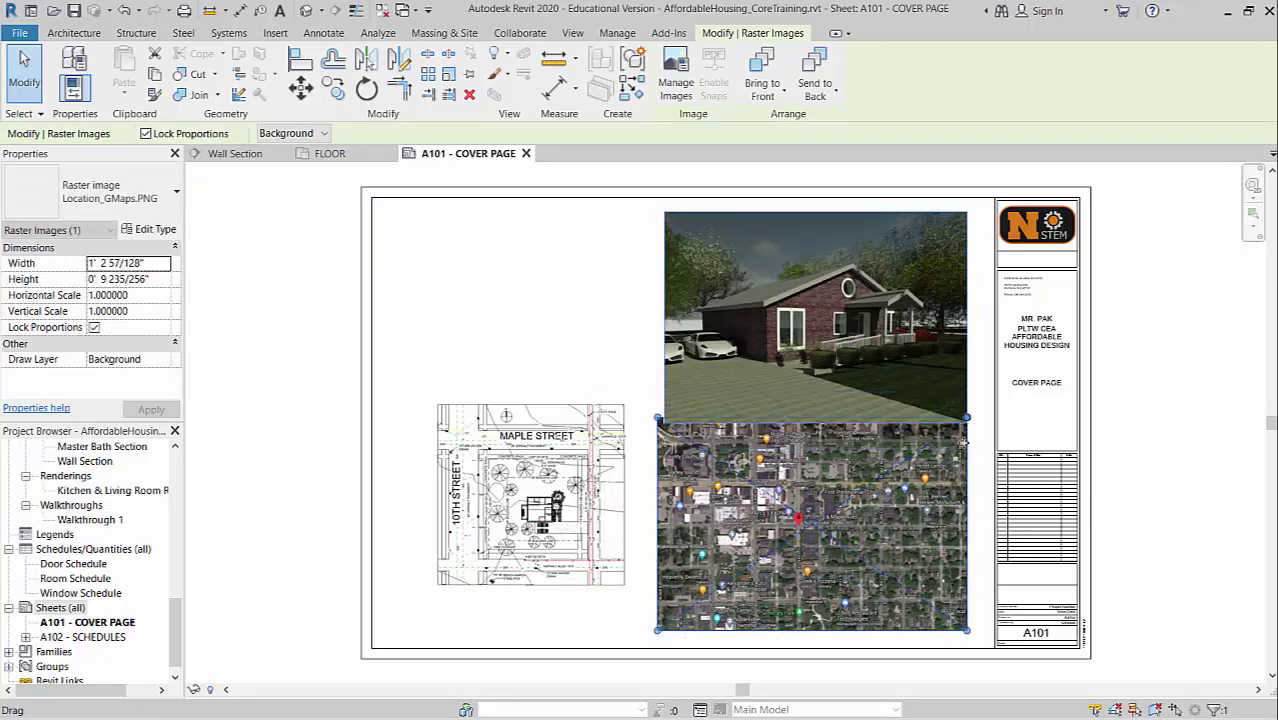
{"action": "left_click_drag", "start_coordinate": [976, 634], "coordinate": [893, 579]}
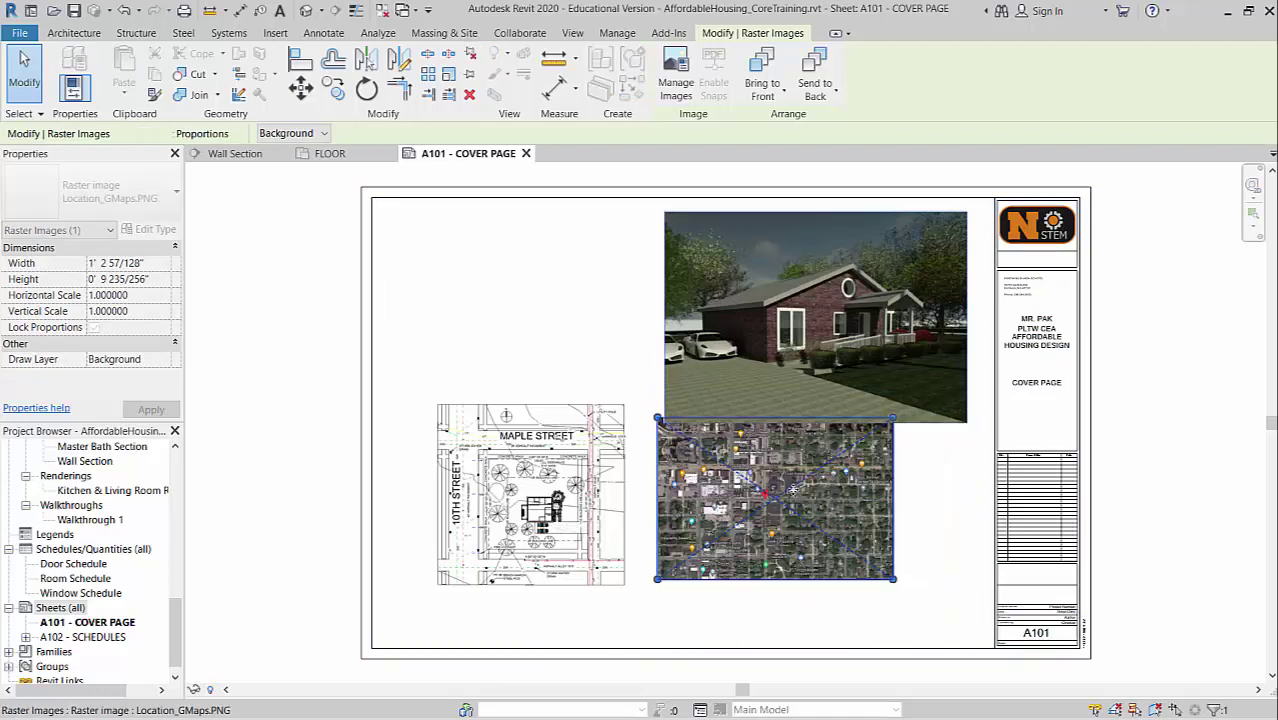
{"action": "left_click_drag", "start_coordinate": [827, 520], "coordinate": [875, 553]}
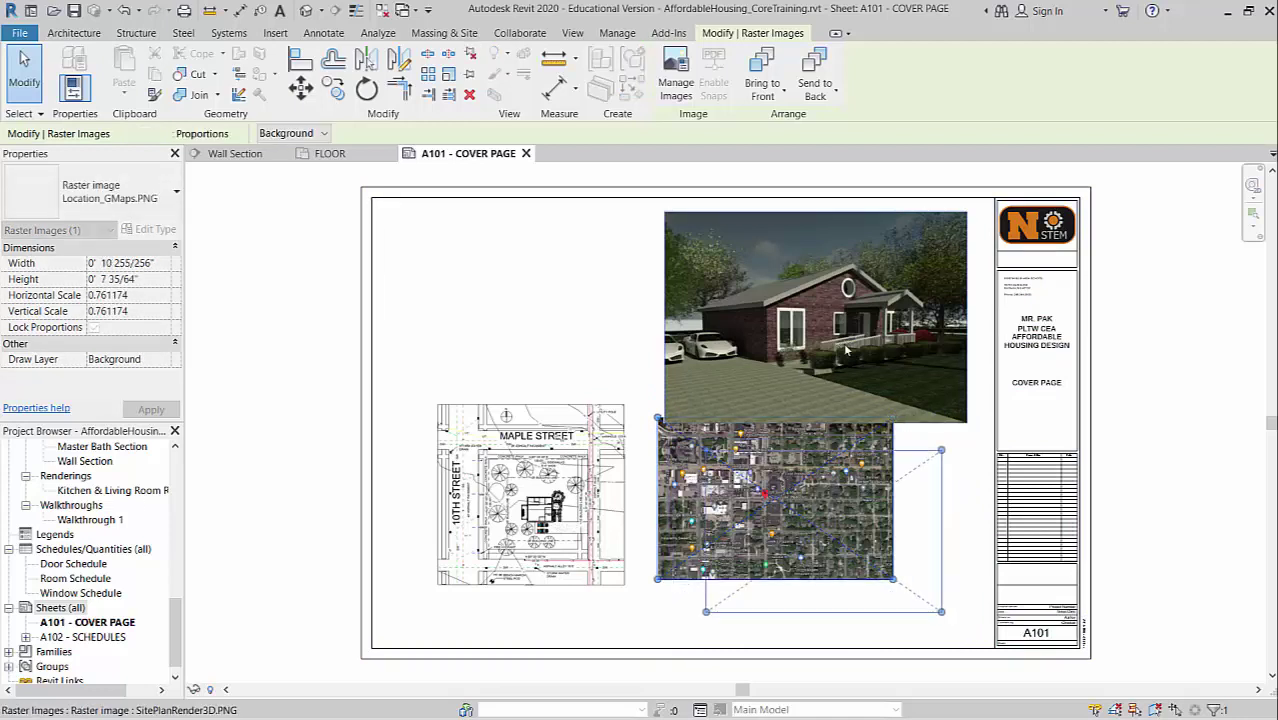
- Shrink the house rendering to about the map's width, align it above the map, and shift the site plan image slightly down
{"action": "left_click", "coordinate": [677, 410]}
{"action": "left_click_drag", "start_coordinate": [778, 358], "coordinate": [835, 318]}
{"action": "left_click", "coordinate": [592, 470]}
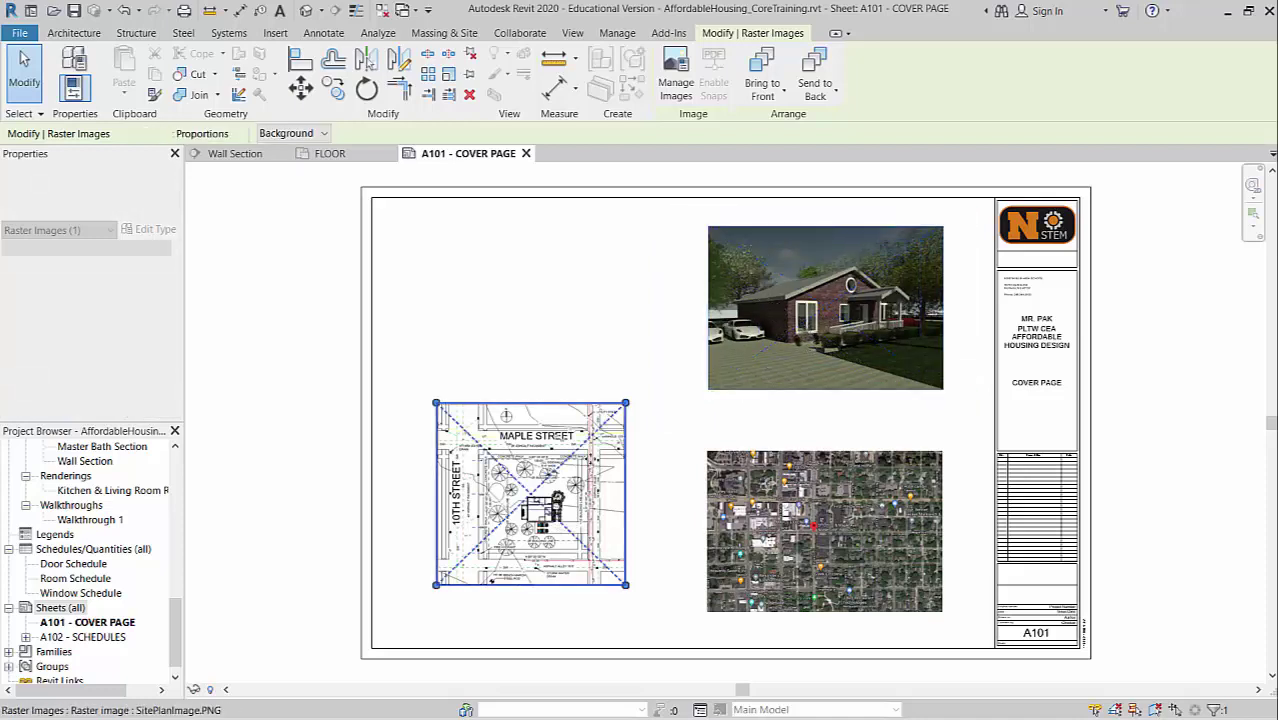
{"action": "left_click_drag", "start_coordinate": [594, 470], "coordinate": [594, 487]}
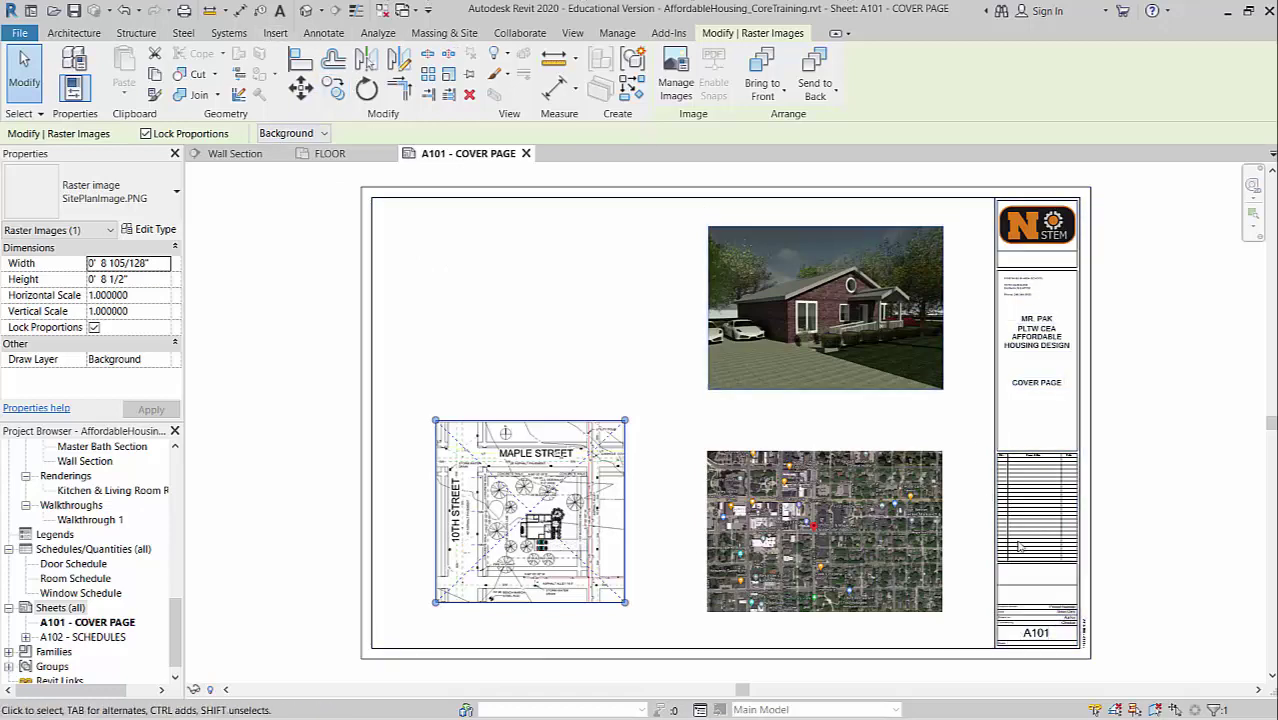
{"action": "key", "text": "alt+Tab"}
{"action": "key", "text": "Tab"}
{"action": "key", "text": "Tab"}
{"action": "key", "text": "Tab"}
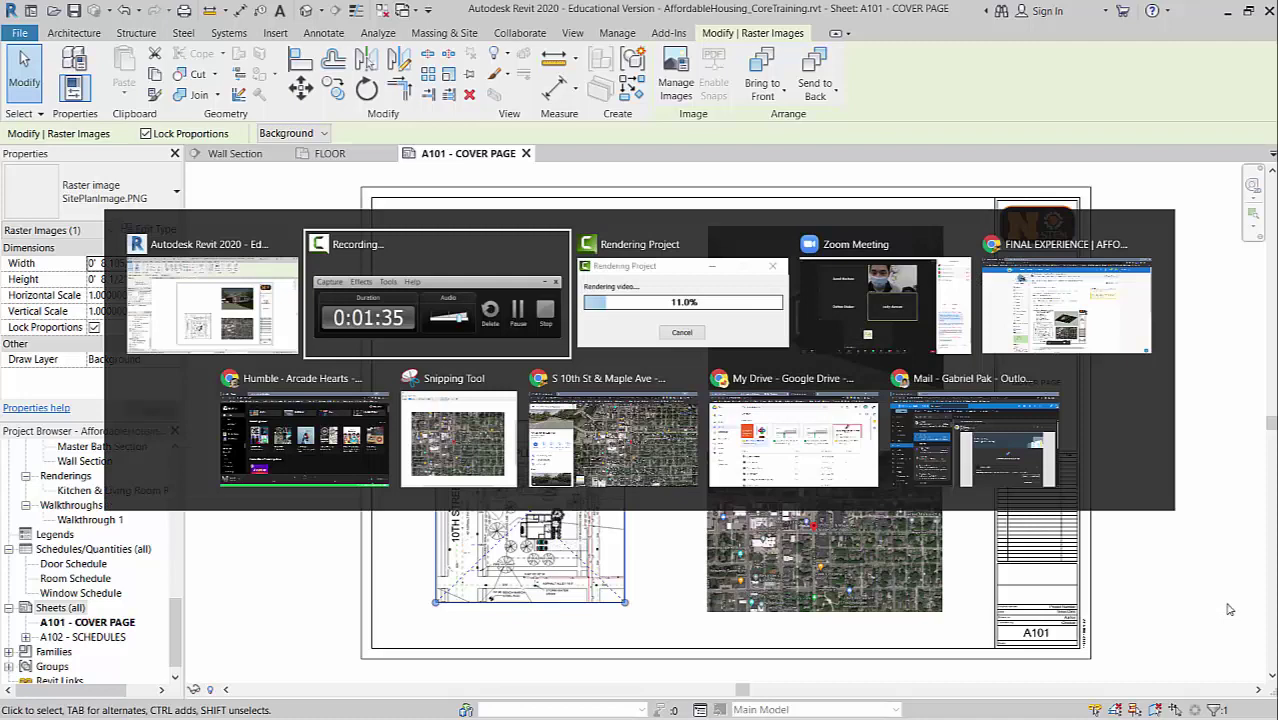
{"action": "key", "text": "Escape"}
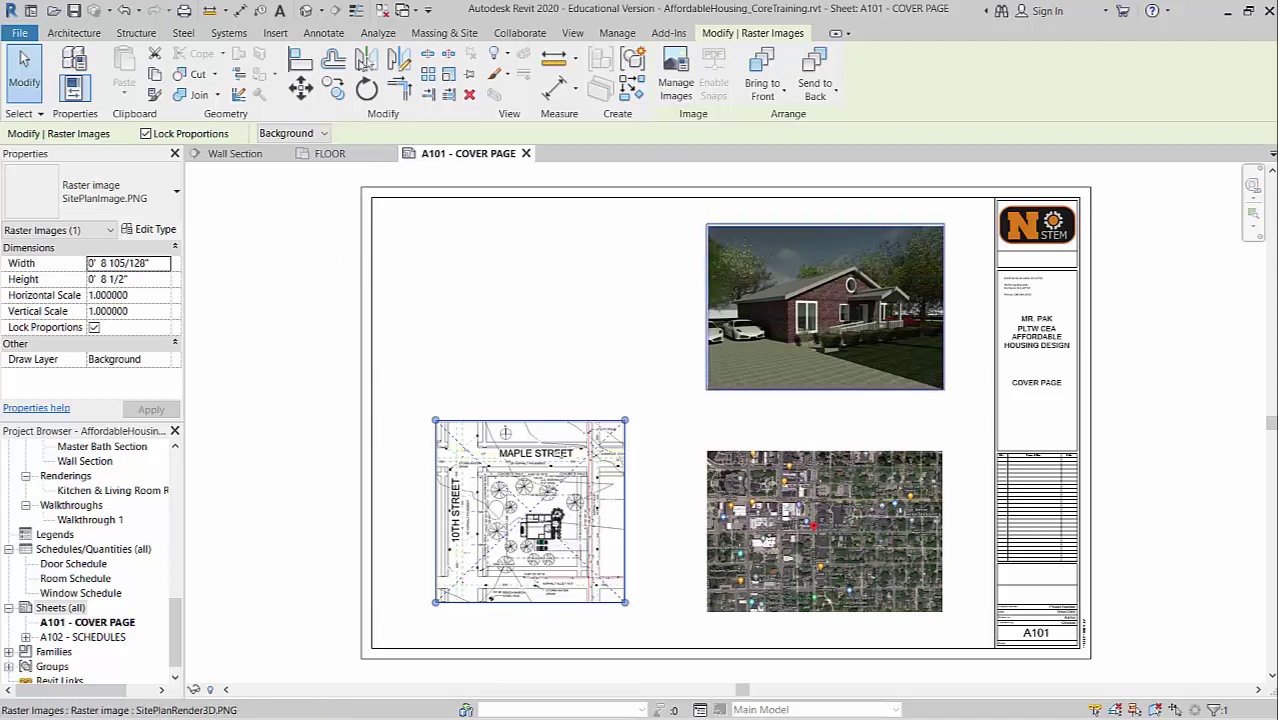
- Add a 1/4" Arial text note reading AFFORDABLE HOUSING DESIGN PROJECT in the empty space left of the sheet border
{"action": "left_click", "coordinate": [276, 33]}
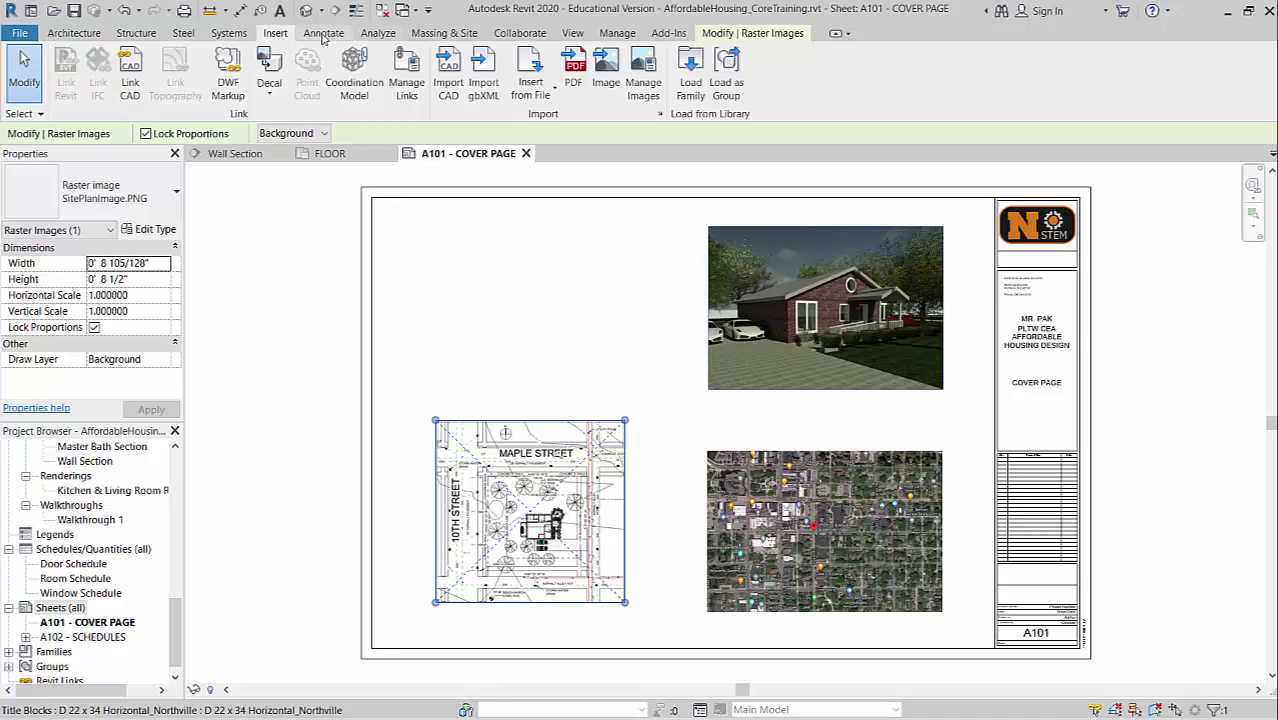
{"action": "left_click", "coordinate": [323, 33]}
{"action": "left_click", "coordinate": [551, 53]}
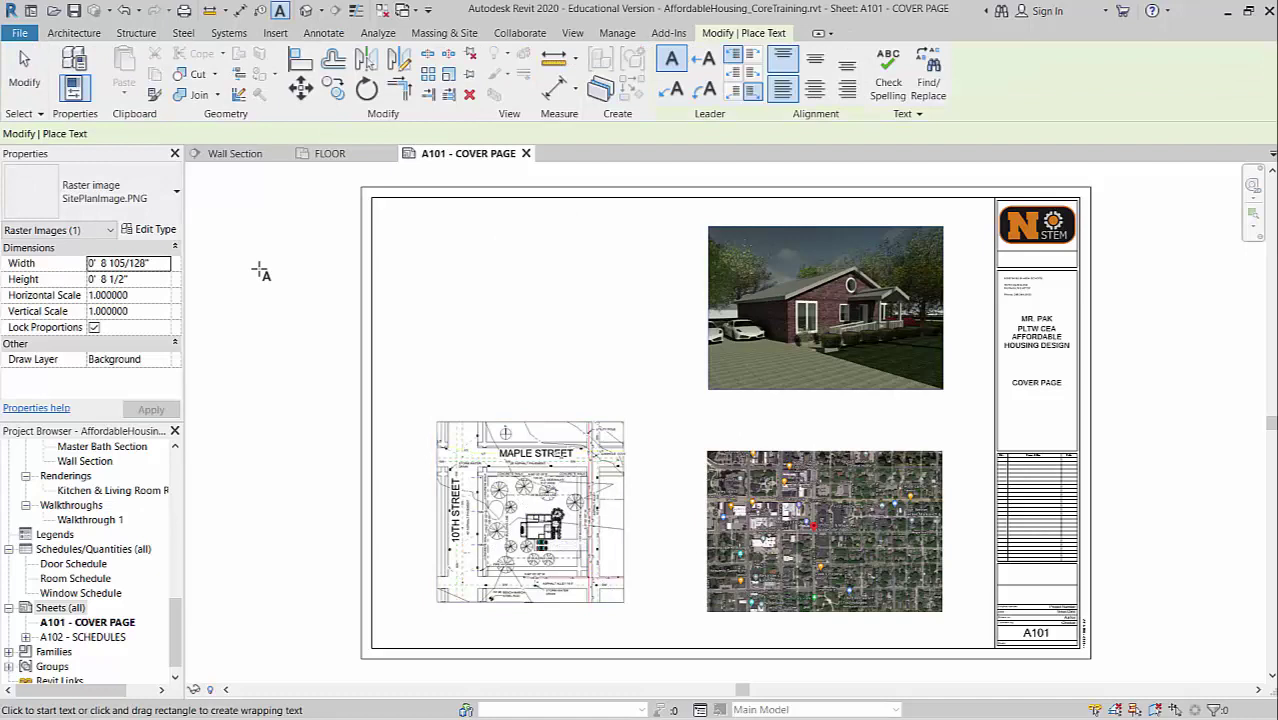
{"action": "left_click", "coordinate": [137, 204]}
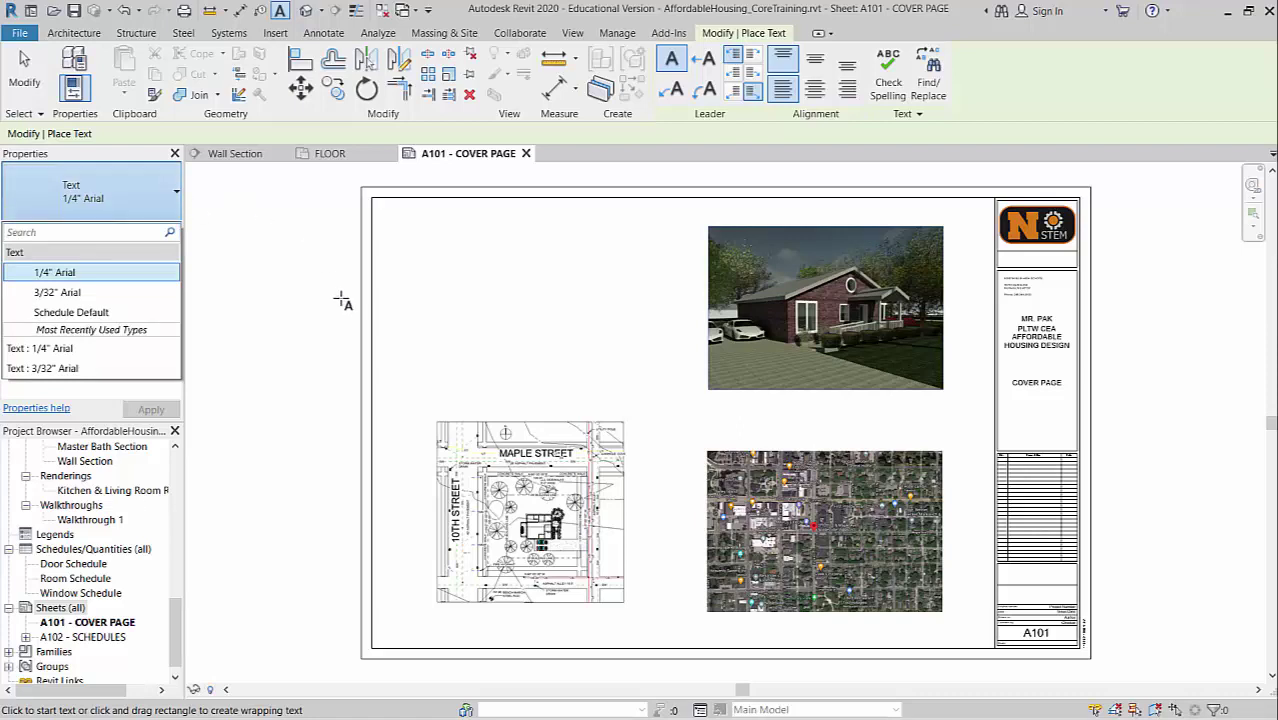
{"action": "left_click", "coordinate": [315, 307]}
{"action": "left_click", "coordinate": [316, 306]}
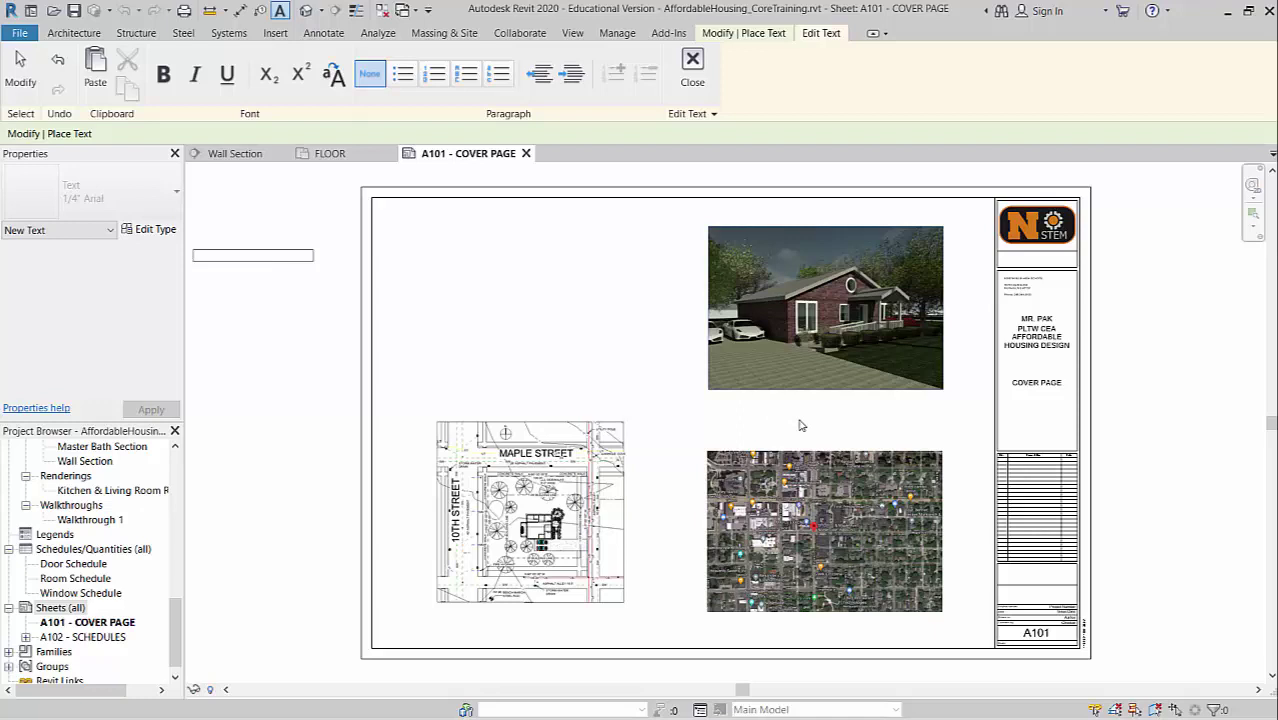
{"action": "type", "text": "AFFORDABLE HOUSING DESIGN PROJEC"}
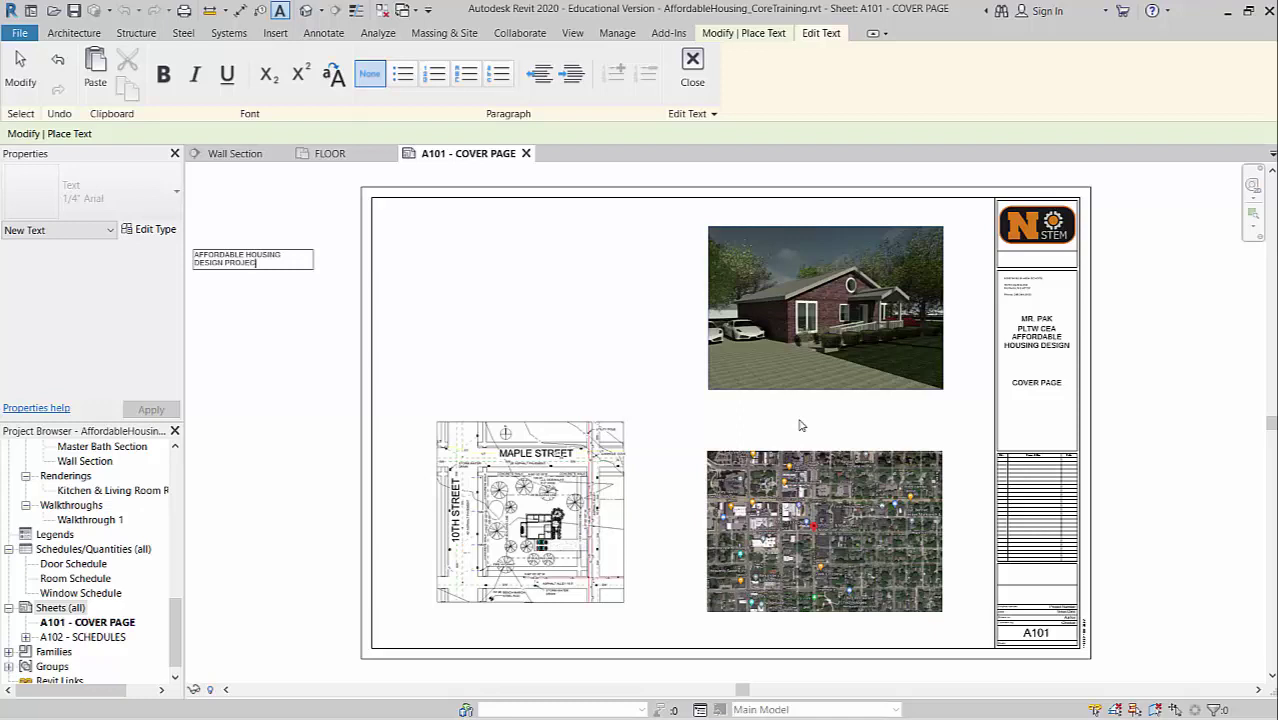
{"action": "type", "text": "T"}
{"action": "left_click", "coordinate": [310, 324]}
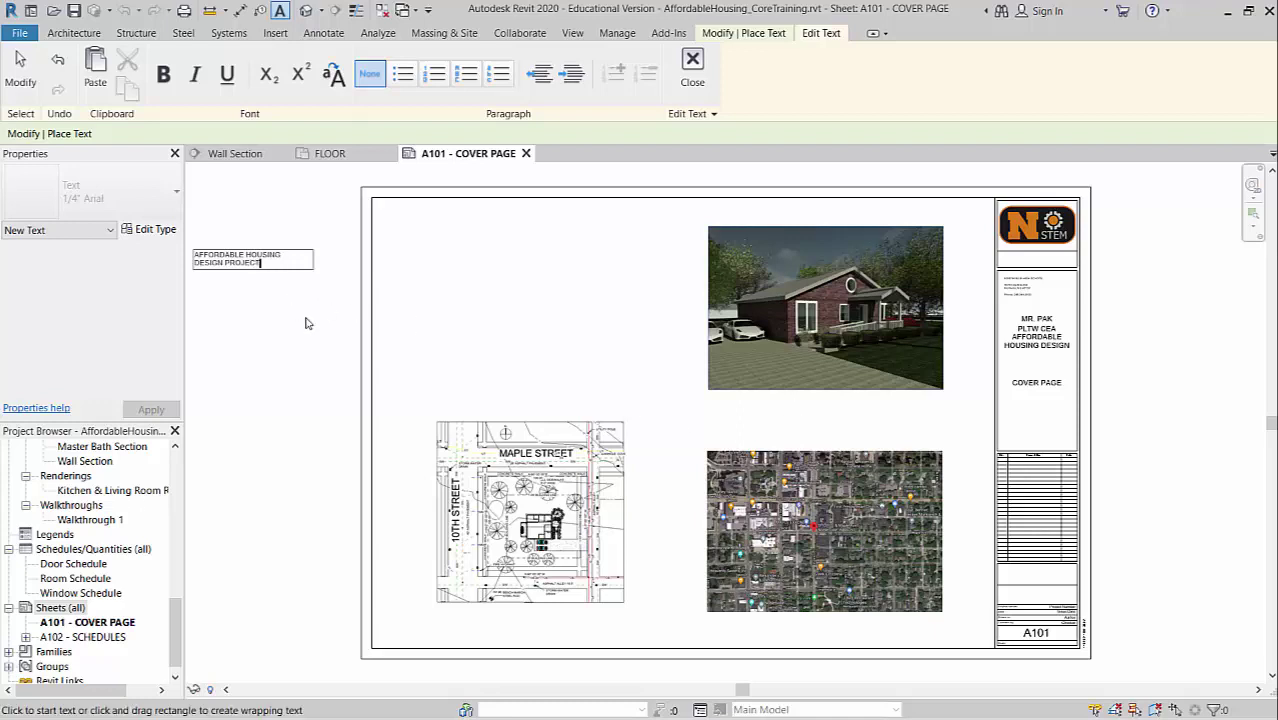
{"action": "key", "text": "Escape"}
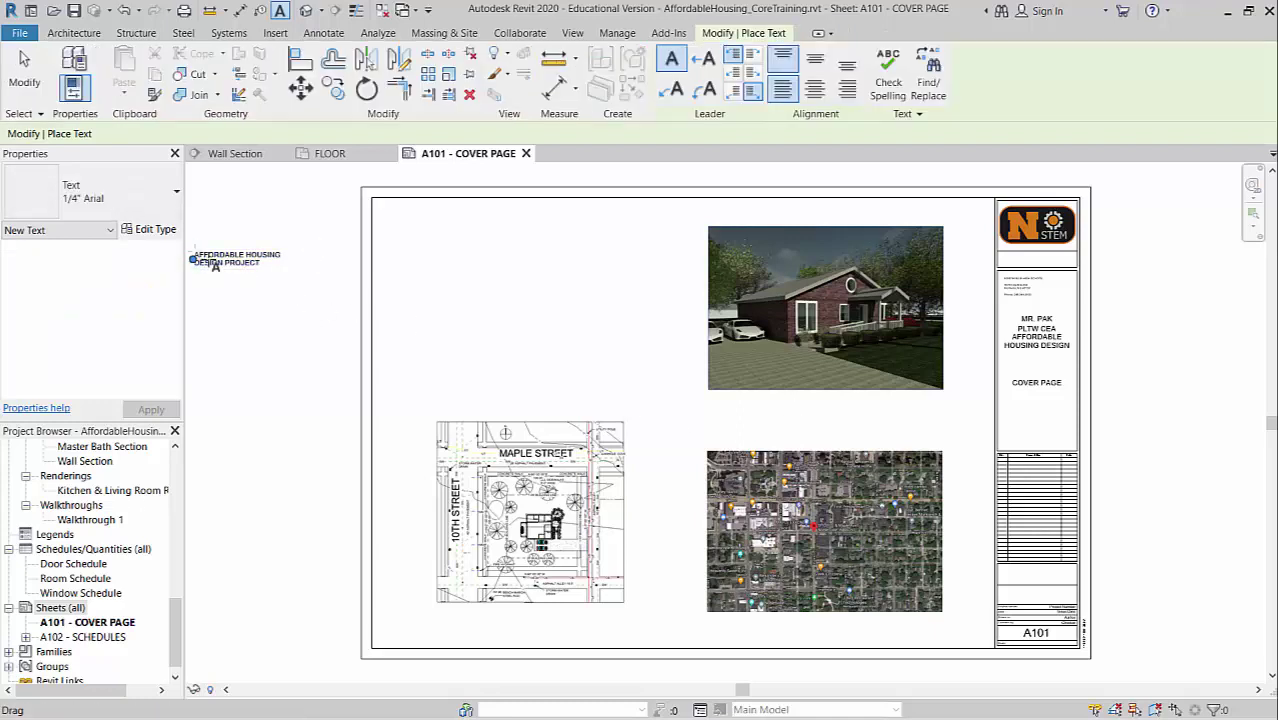
{"action": "key", "text": "Escape"}
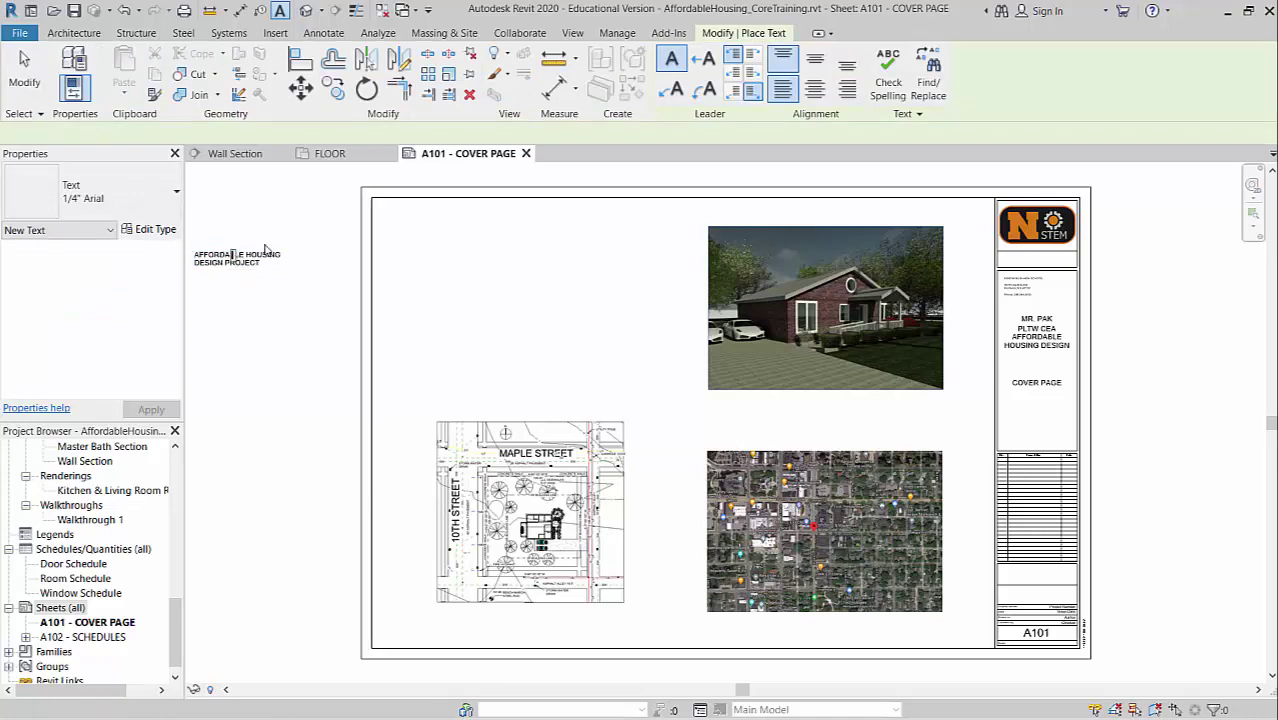
{"action": "left_click", "coordinate": [266, 250]}
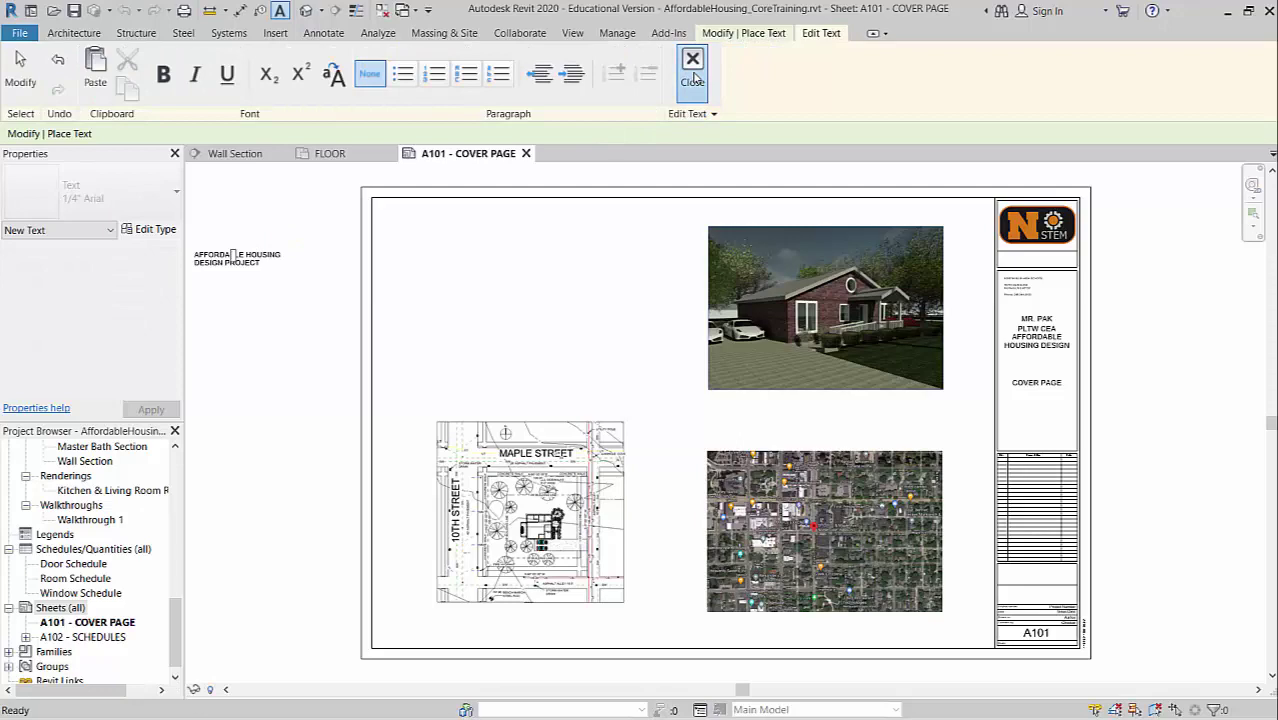
{"action": "left_click", "coordinate": [692, 70]}
{"action": "key", "text": "Escape"}
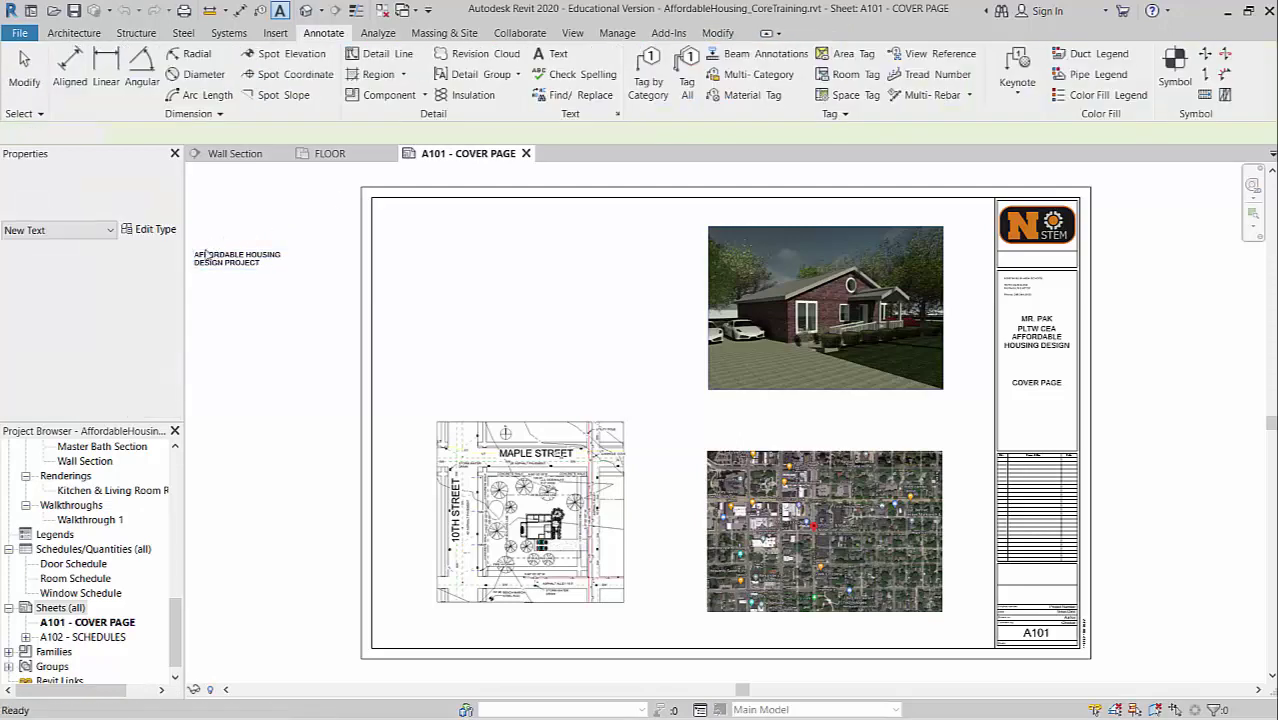
{"action": "key", "text": "Escape"}
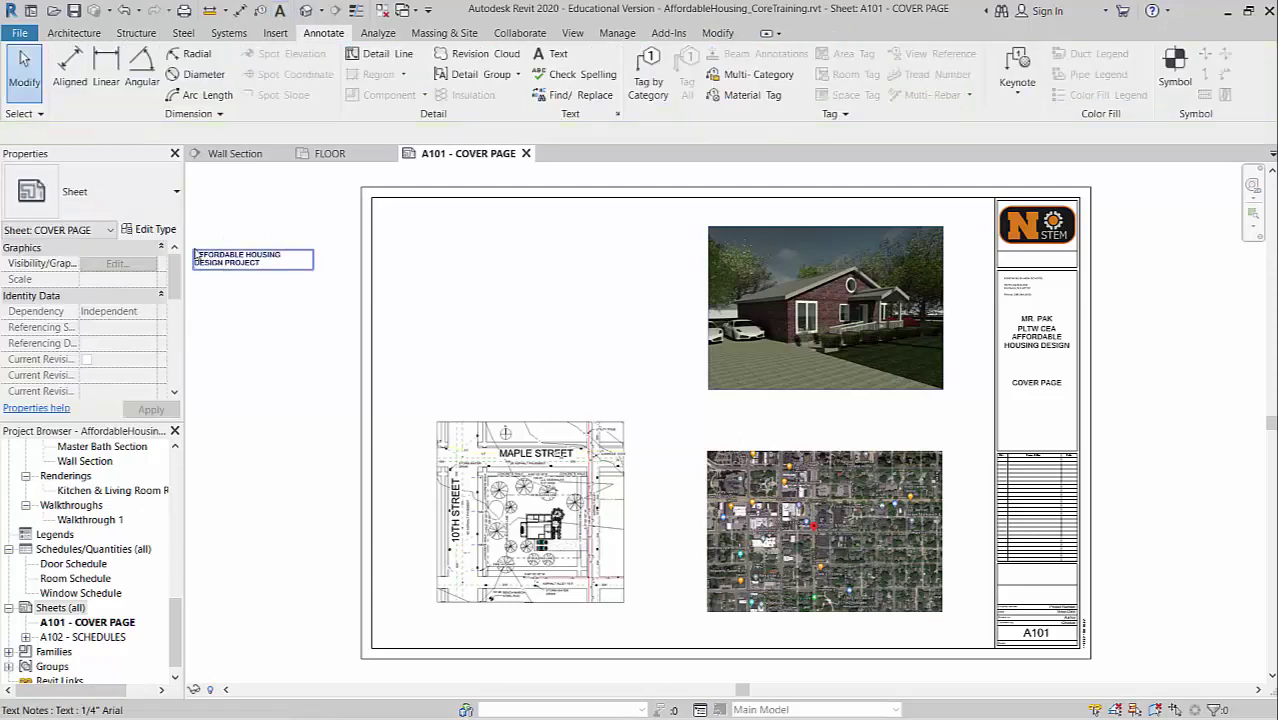
- Move the project title note onto the sheet above the site plan and widen it so the text fits on one line
{"action": "left_click", "coordinate": [321, 257]}
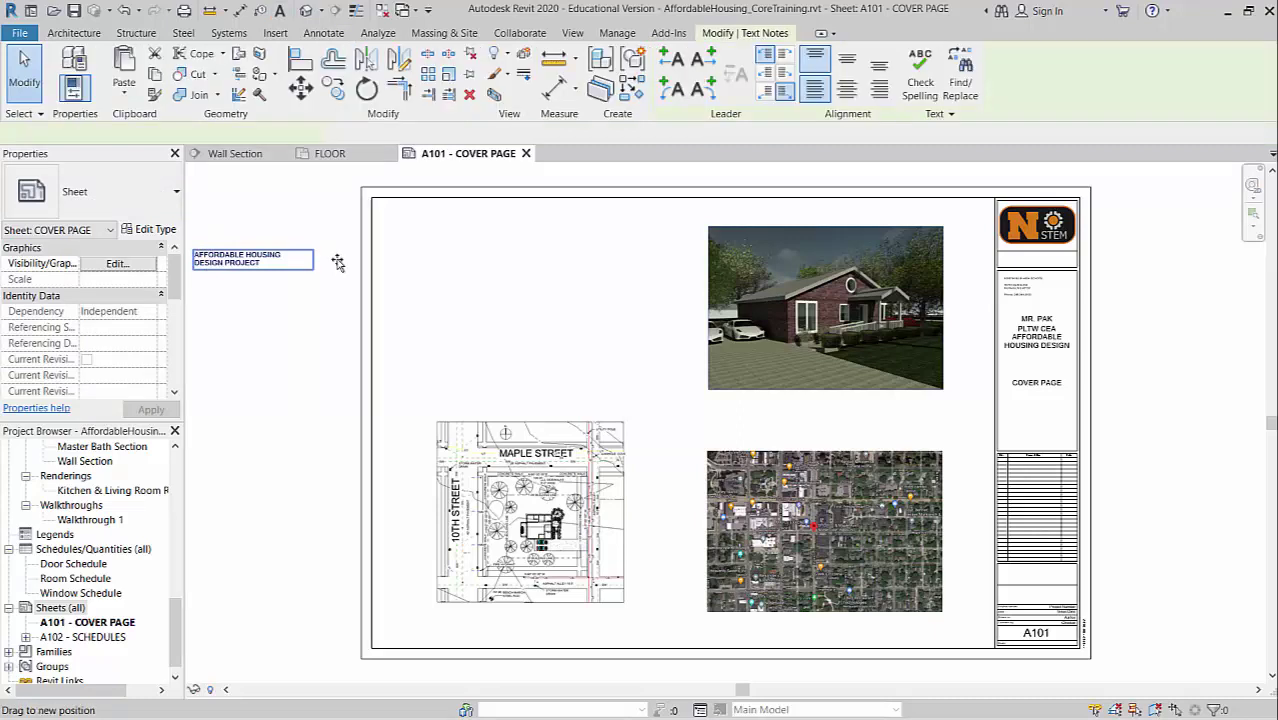
{"action": "left_click_drag", "start_coordinate": [337, 260], "coordinate": [428, 228]}
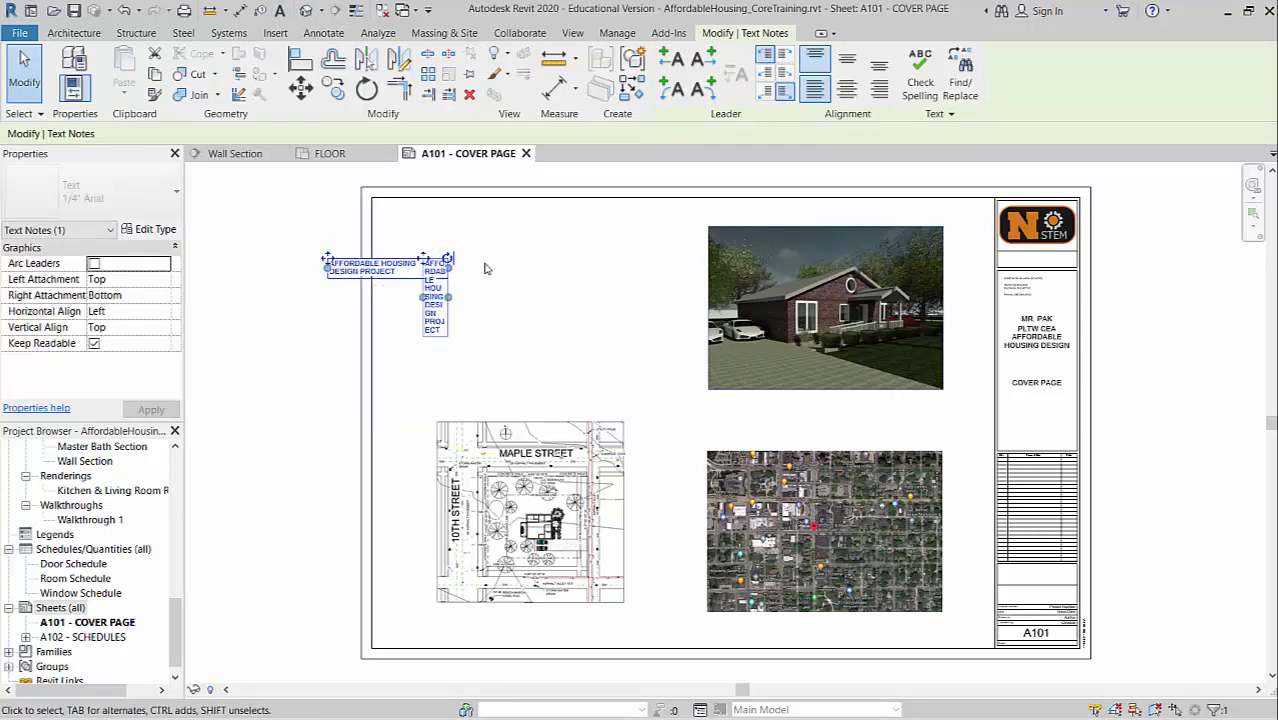
{"action": "left_click_drag", "start_coordinate": [556, 295], "coordinate": [632, 290]}
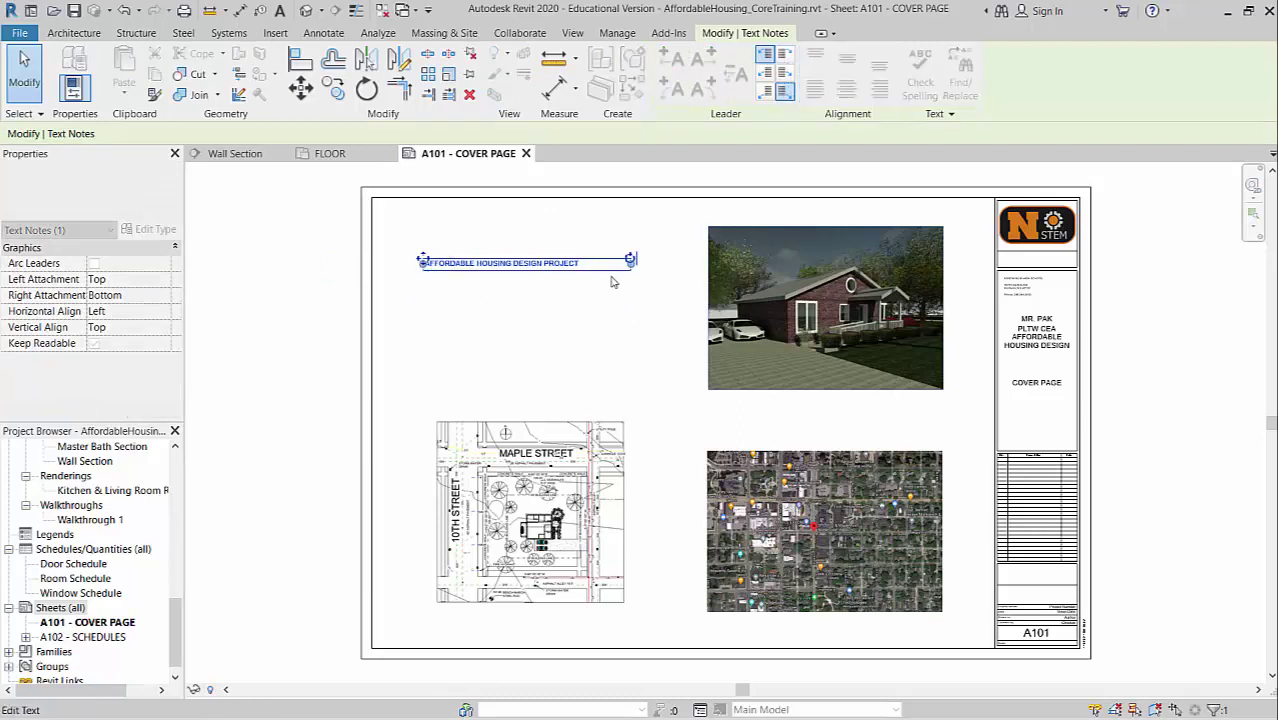
{"action": "left_click", "coordinate": [214, 314]}
{"action": "left_click", "coordinate": [476, 264]}
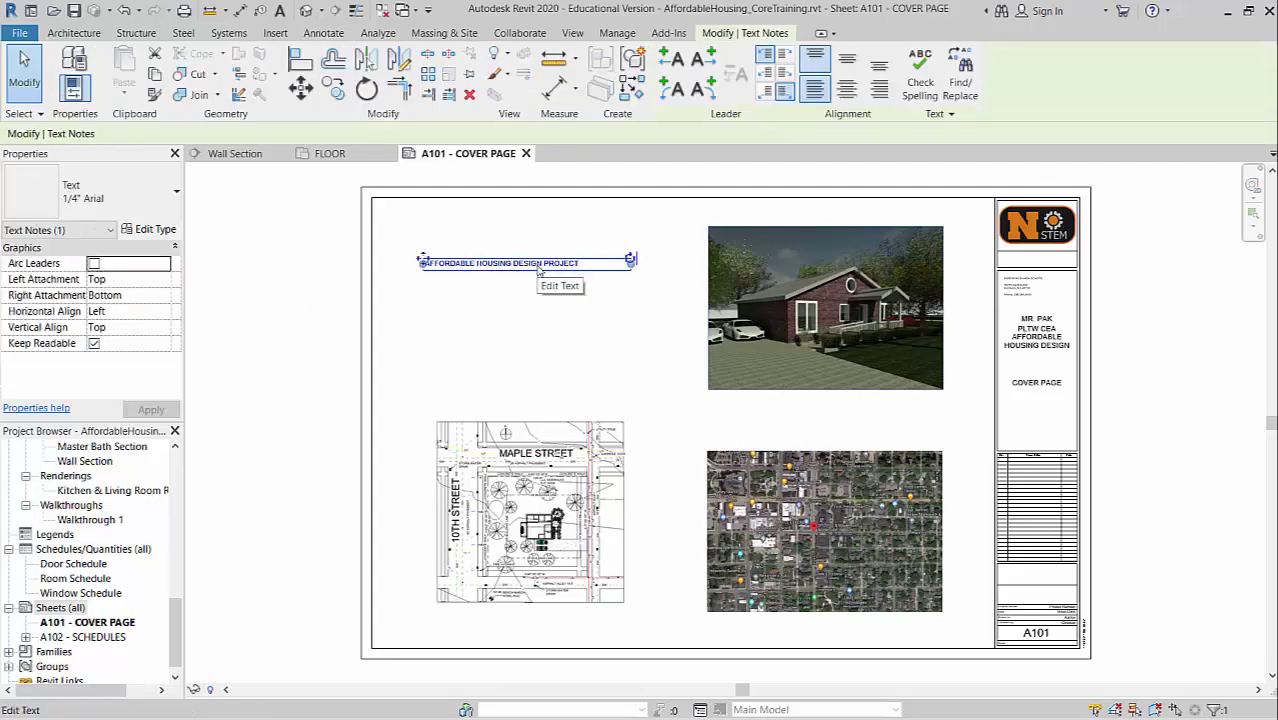
{"action": "left_click", "coordinate": [145, 201]}
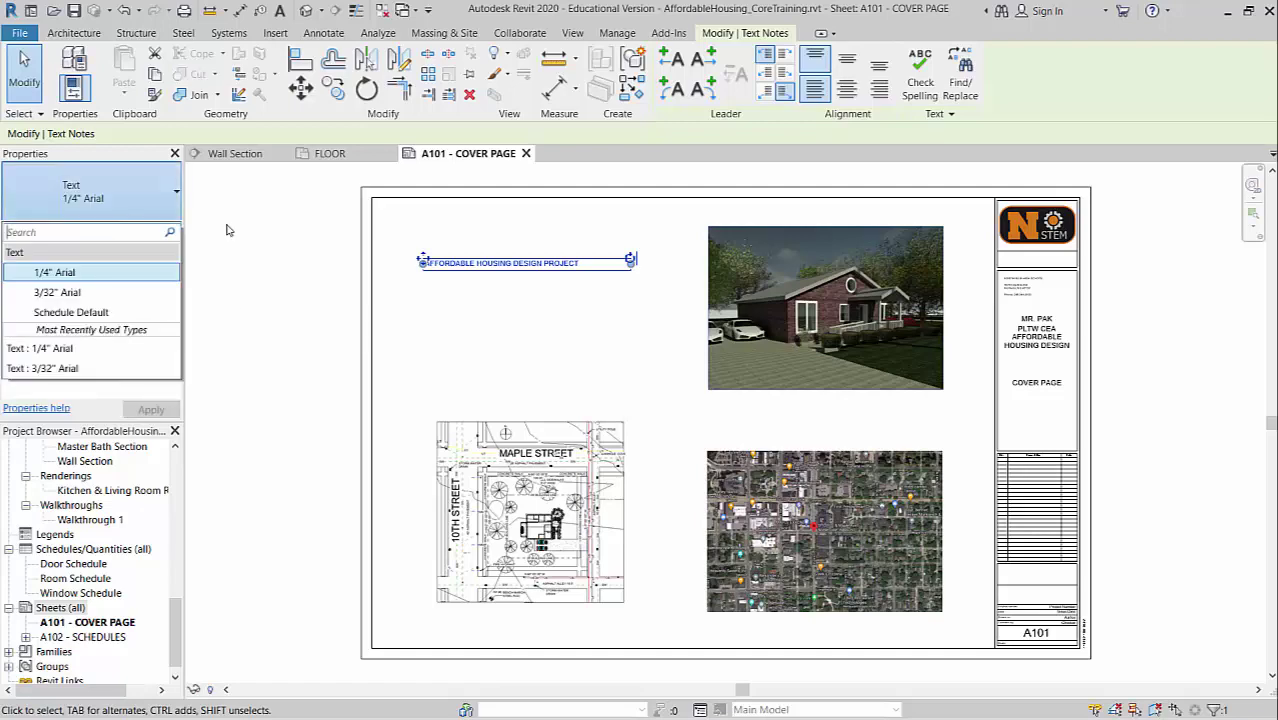
{"action": "left_click", "coordinate": [145, 214]}
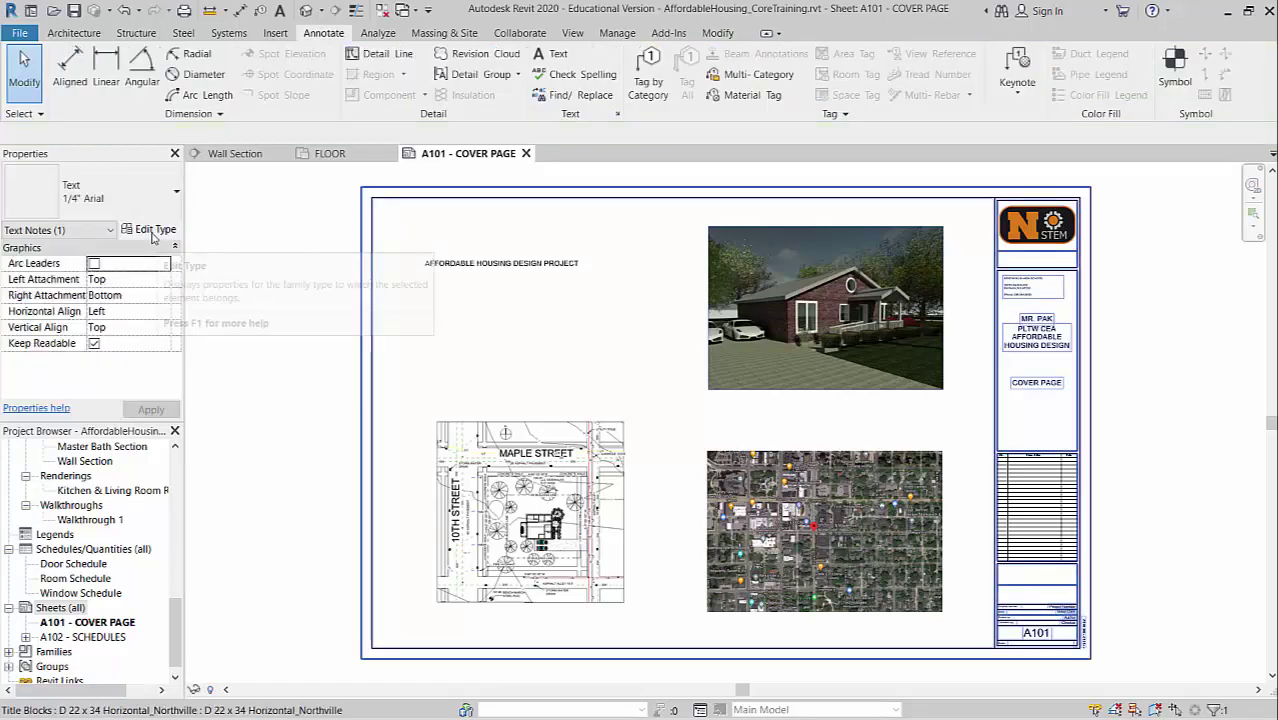
{"action": "key", "text": "Escape"}
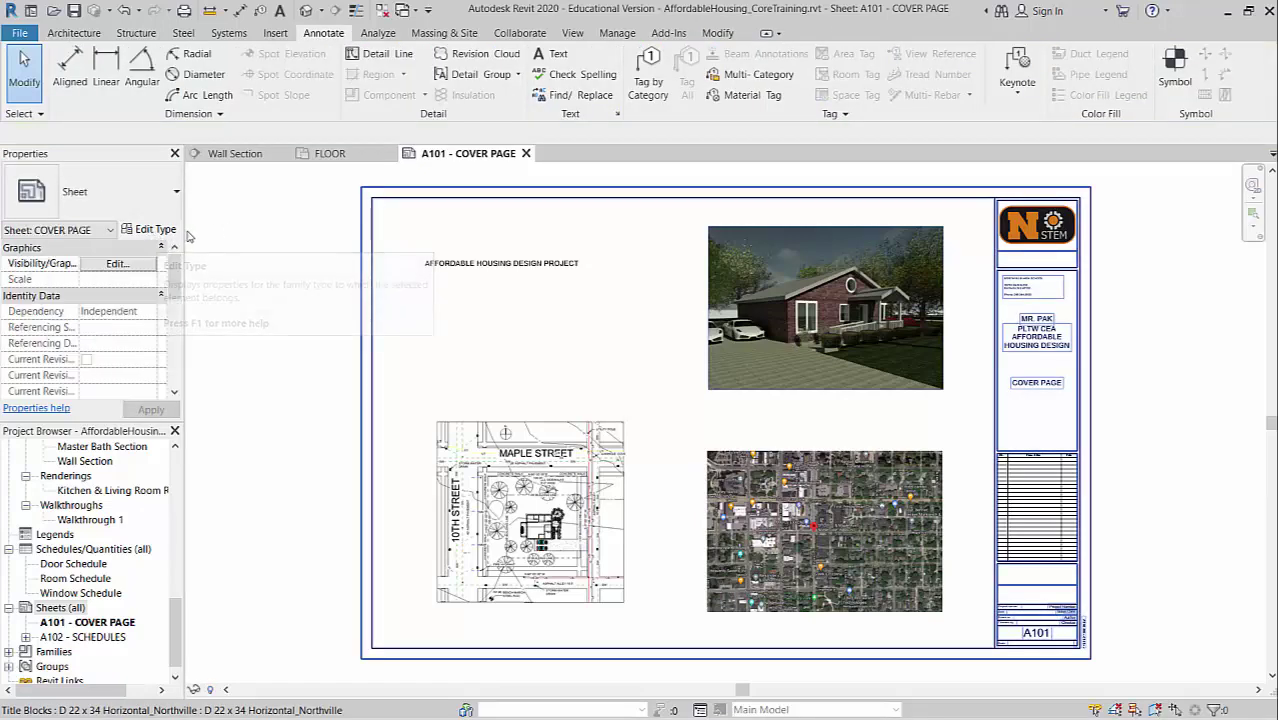
- Duplicate the project title's text type under the name 1" Arial
{"action": "left_click", "coordinate": [452, 268]}
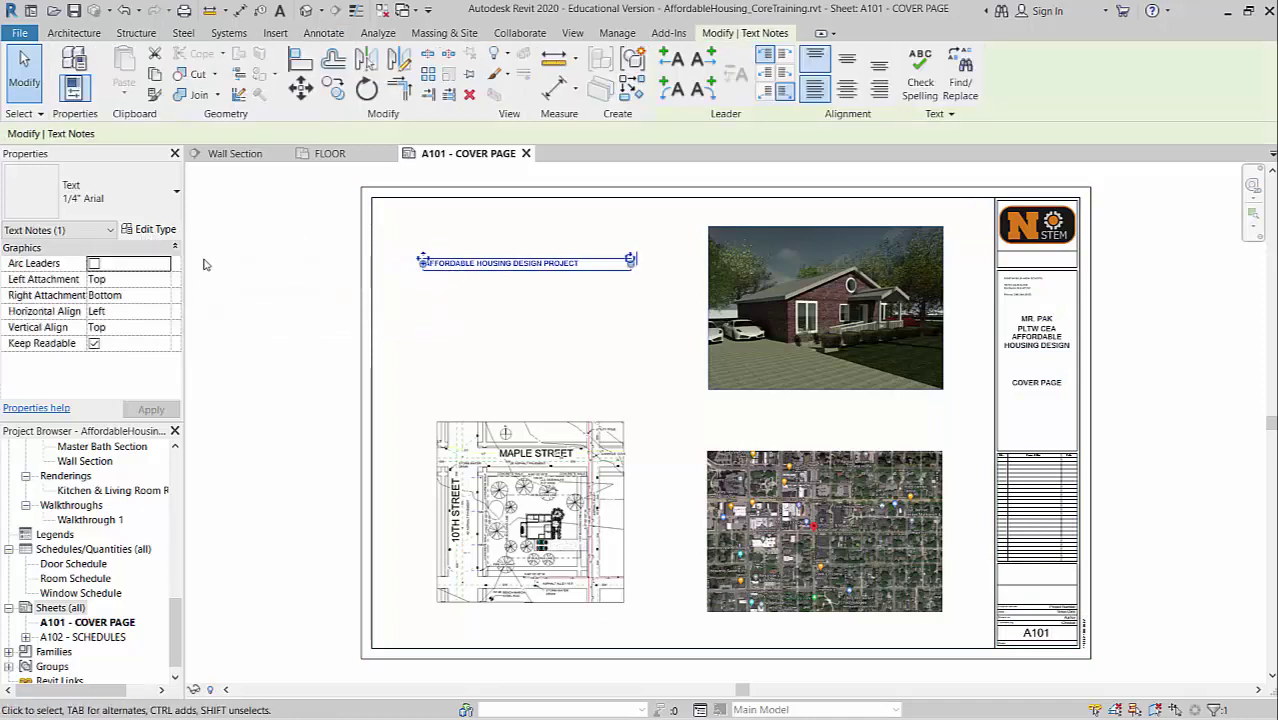
{"action": "left_click", "coordinate": [155, 230]}
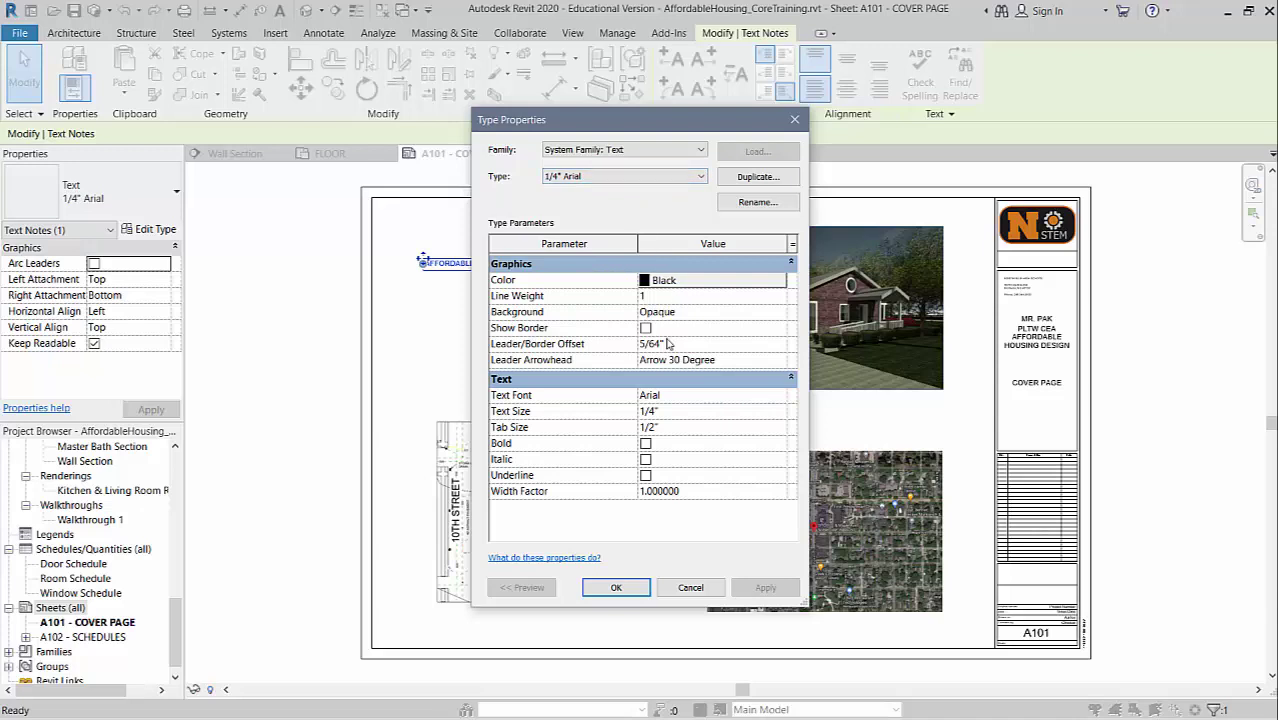
{"action": "left_click", "coordinate": [758, 178]}
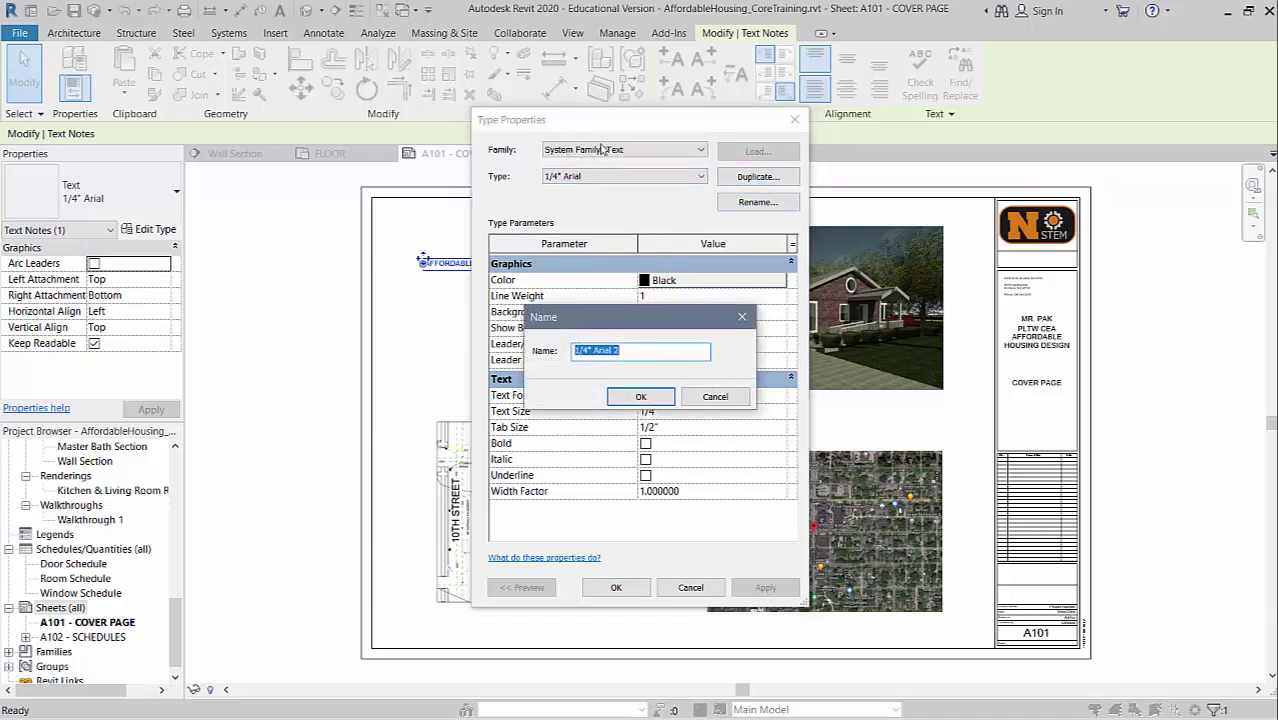
{"action": "left_click", "coordinate": [634, 348]}
{"action": "key", "text": "BackSpace"}
{"action": "key", "text": "BackSpace"}
{"action": "left_click", "coordinate": [640, 395]}
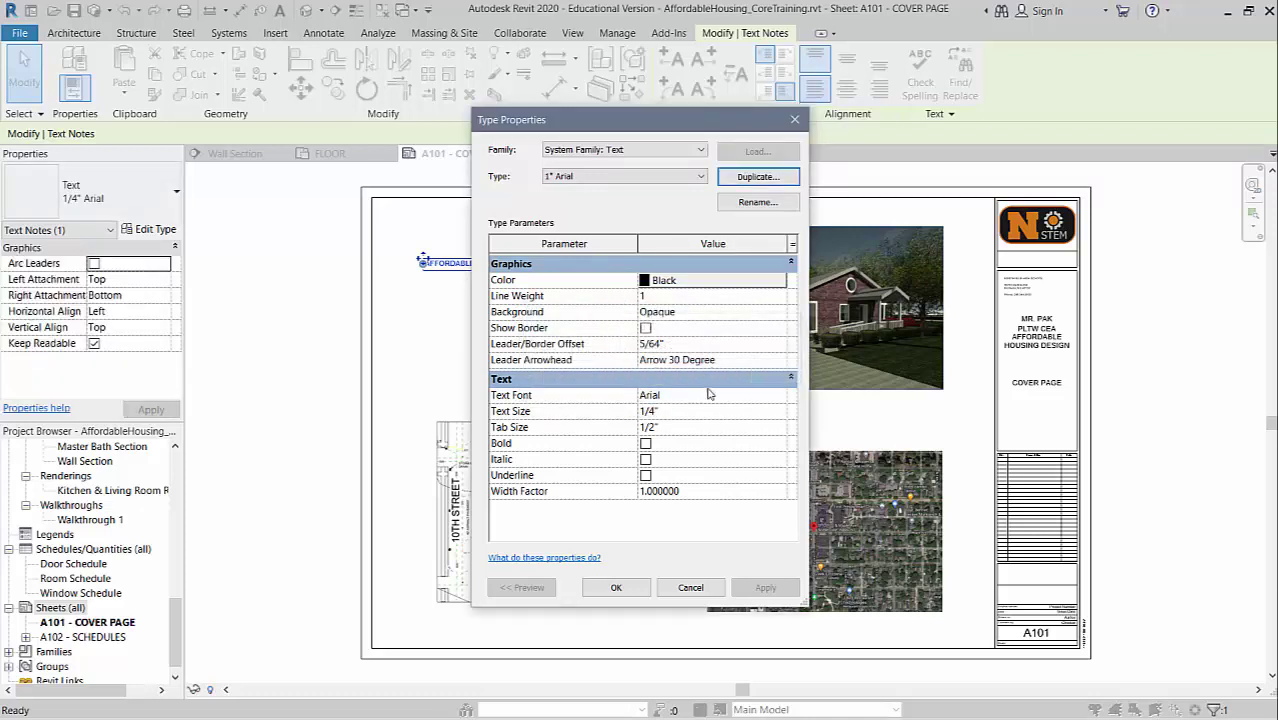
- Set the text size of the 1" Arial type to 1" and apply it to the title
{"action": "left_click", "coordinate": [668, 413]}
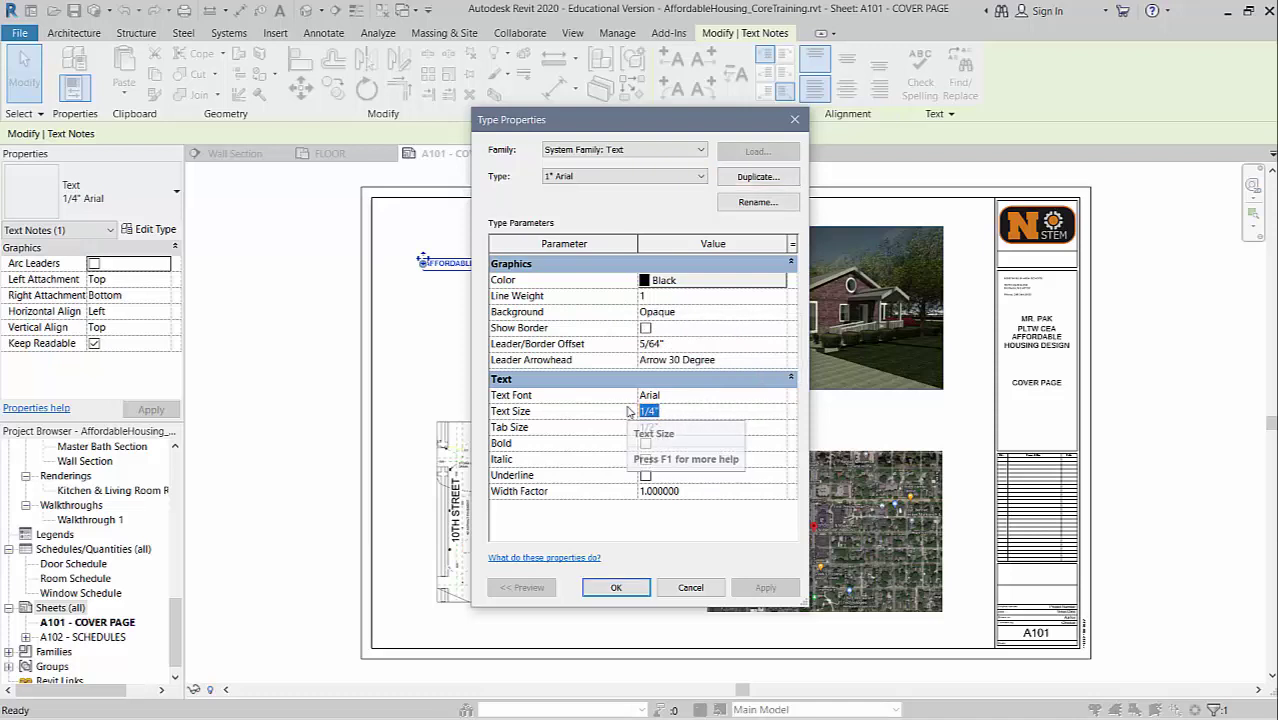
{"action": "type", "text": "1"}
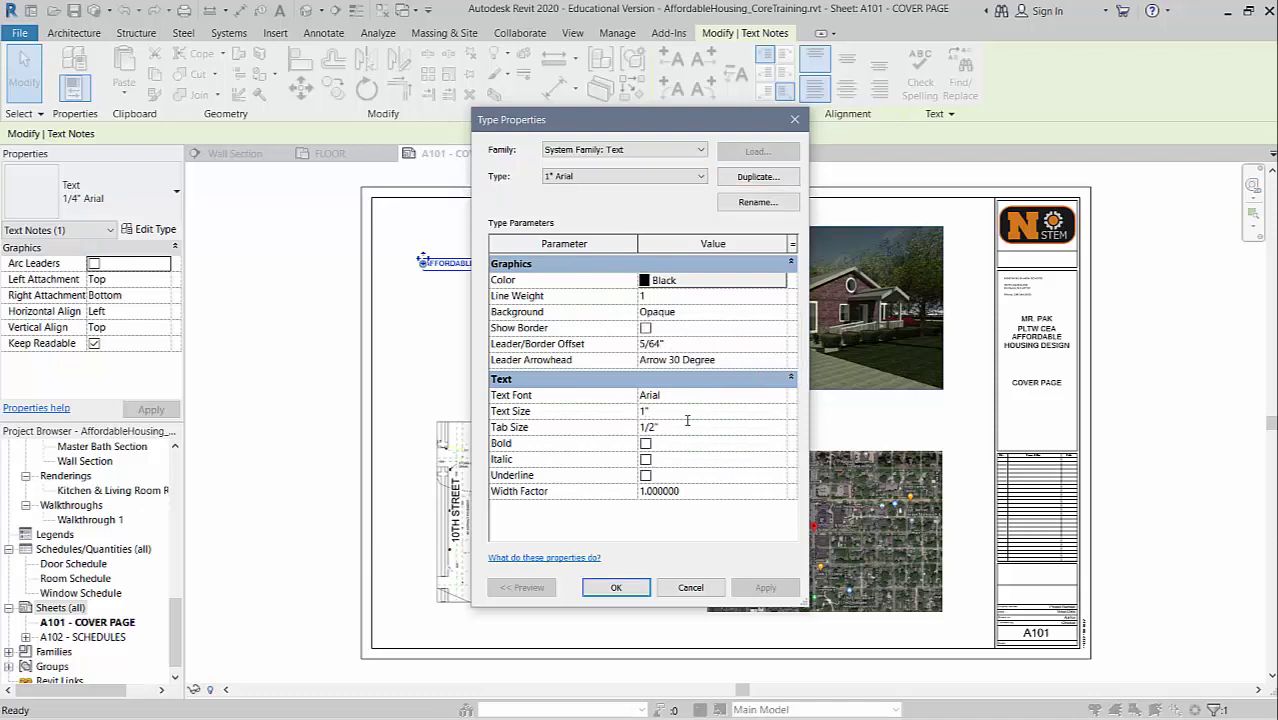
{"action": "left_click", "coordinate": [672, 432]}
{"action": "left_click", "coordinate": [617, 588]}
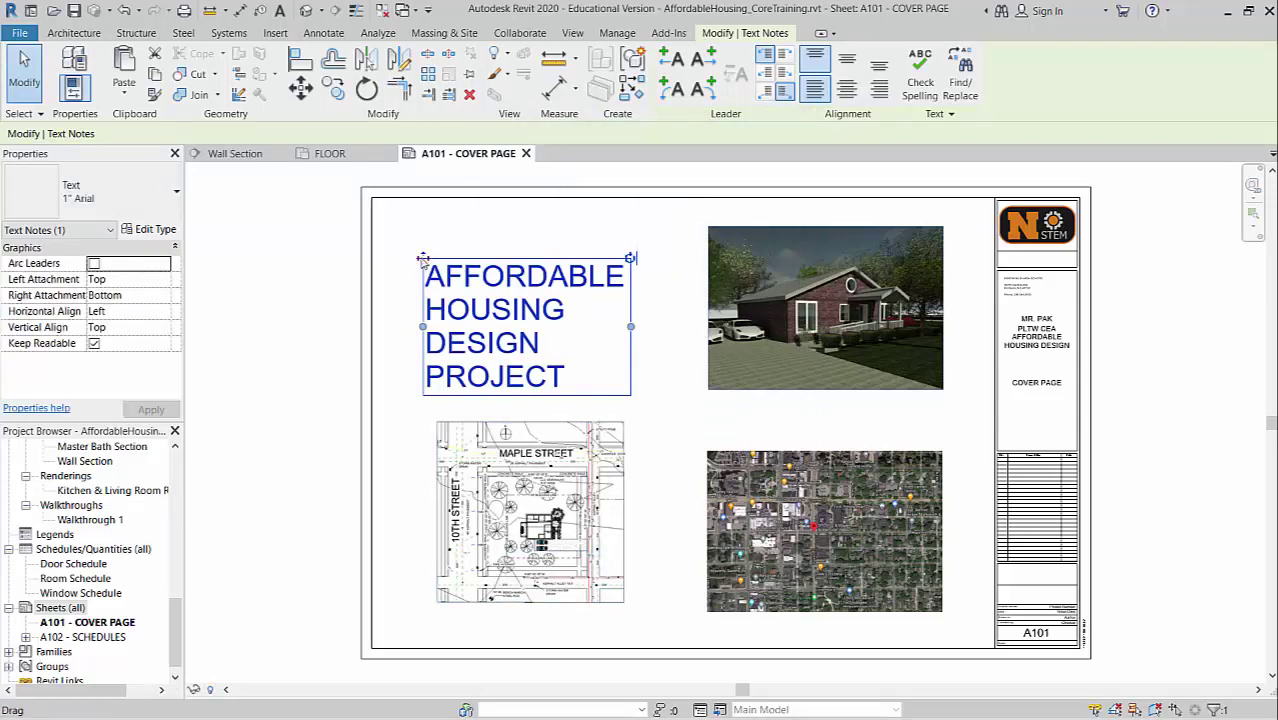
- Move the title note into the sheet's upper-left corner and widen it to three lines, ending just short of the house rendering
{"action": "left_click_drag", "start_coordinate": [390, 225], "coordinate": [385, 212]}
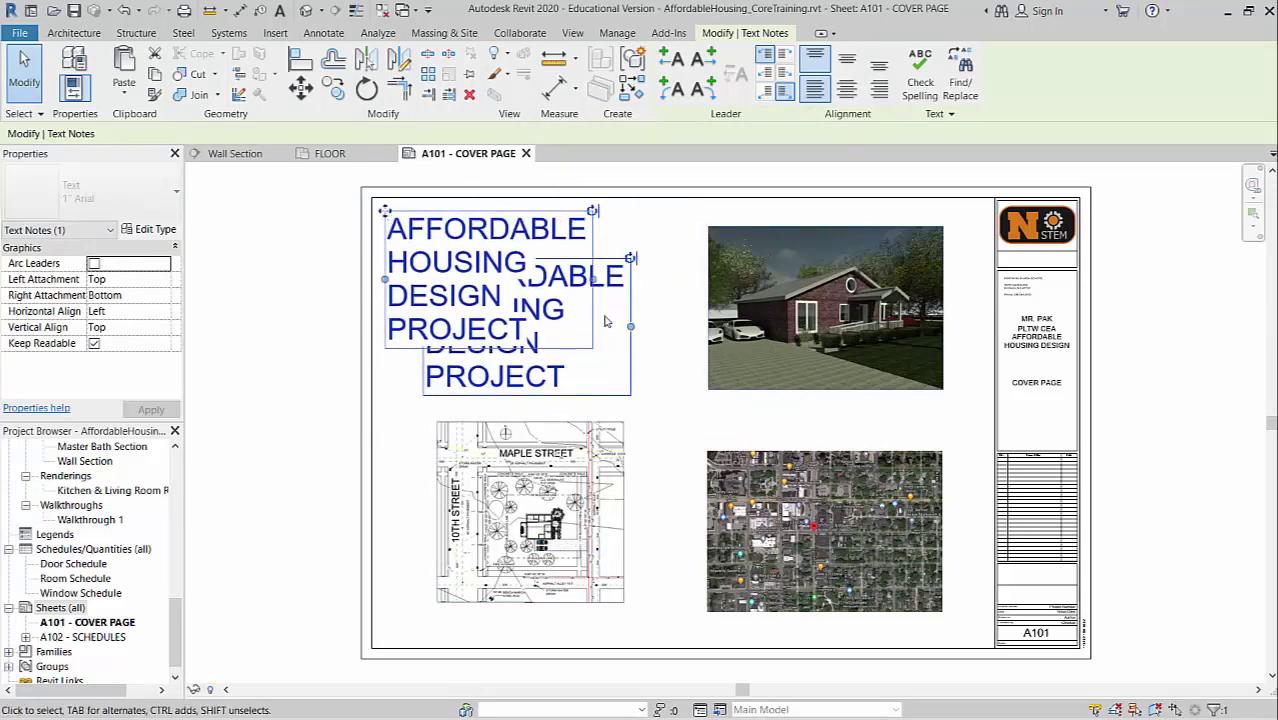
{"action": "left_click_drag", "start_coordinate": [593, 280], "coordinate": [702, 316]}
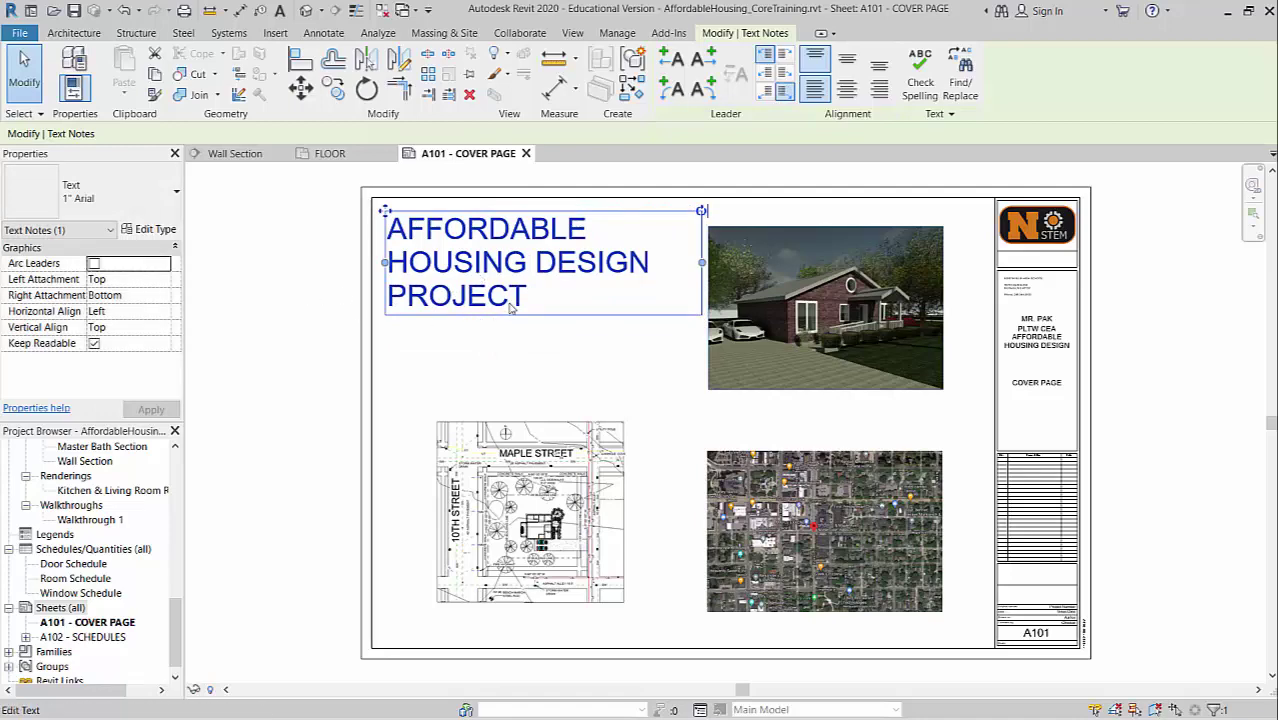
{"action": "left_click", "coordinate": [404, 372]}
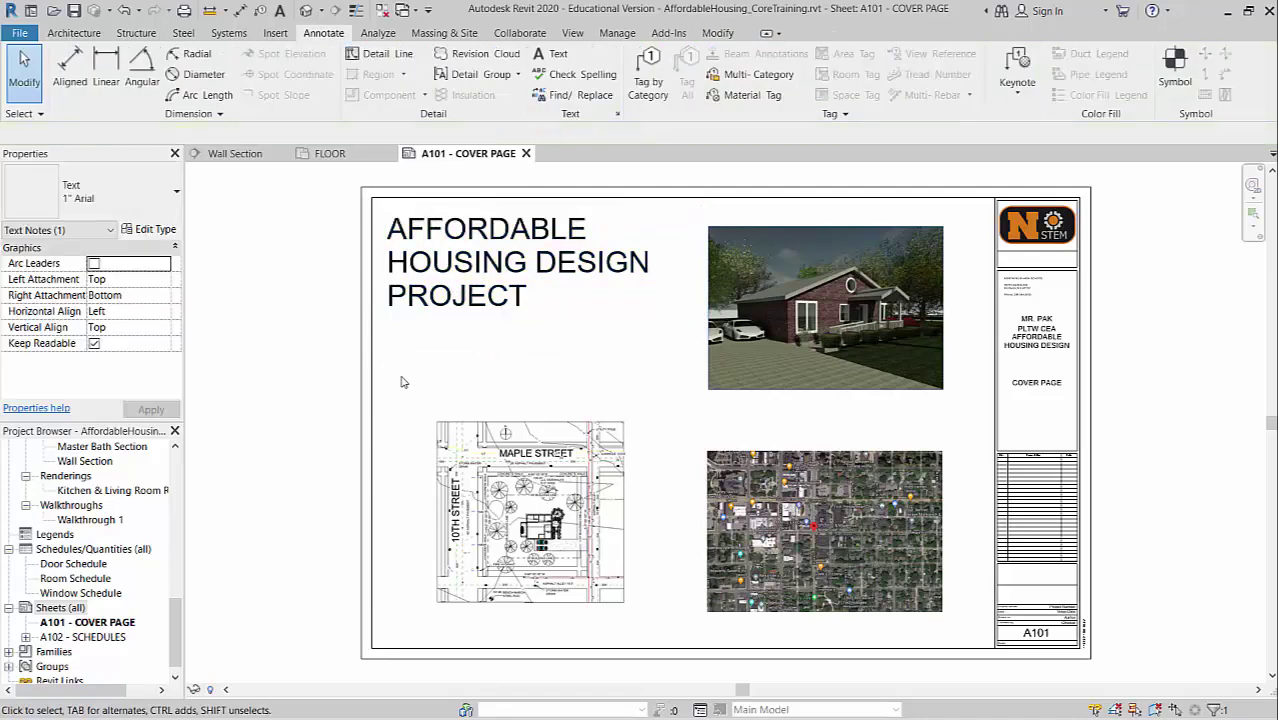
- Shift the site plan image slightly down and left on the sheet
{"action": "left_click", "coordinate": [571, 420]}
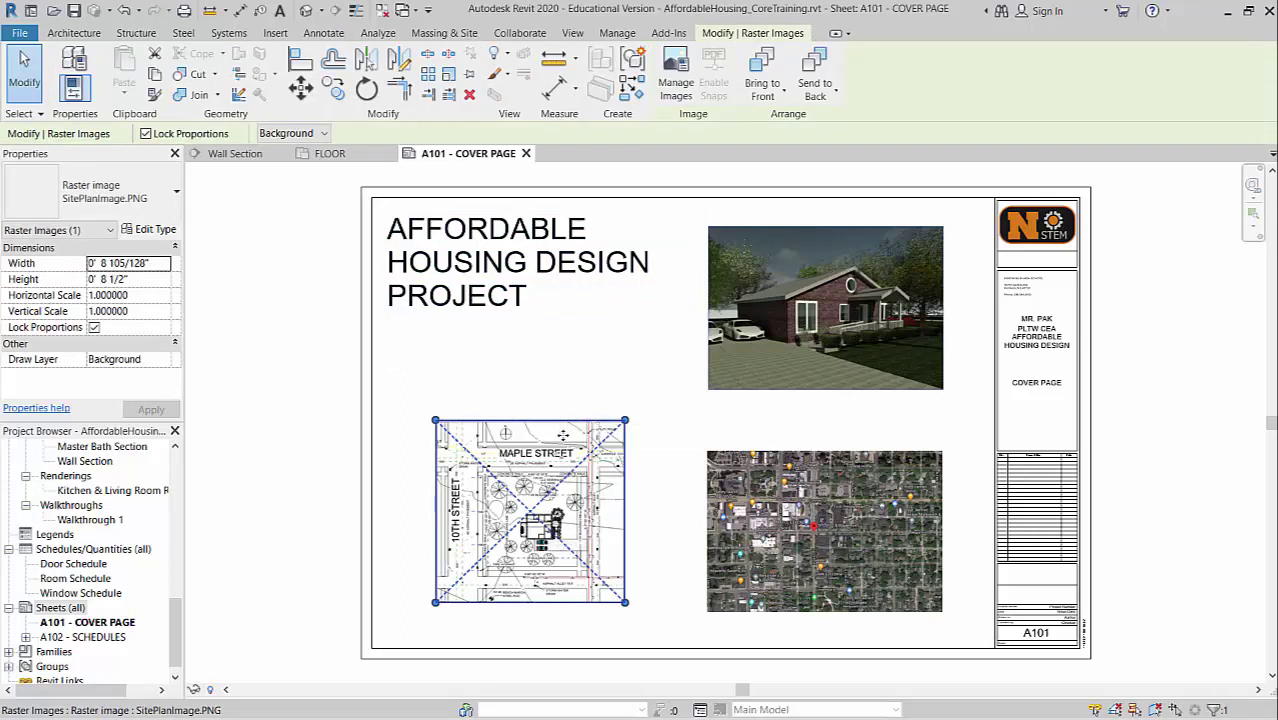
{"action": "left_click_drag", "start_coordinate": [563, 435], "coordinate": [556, 458]}
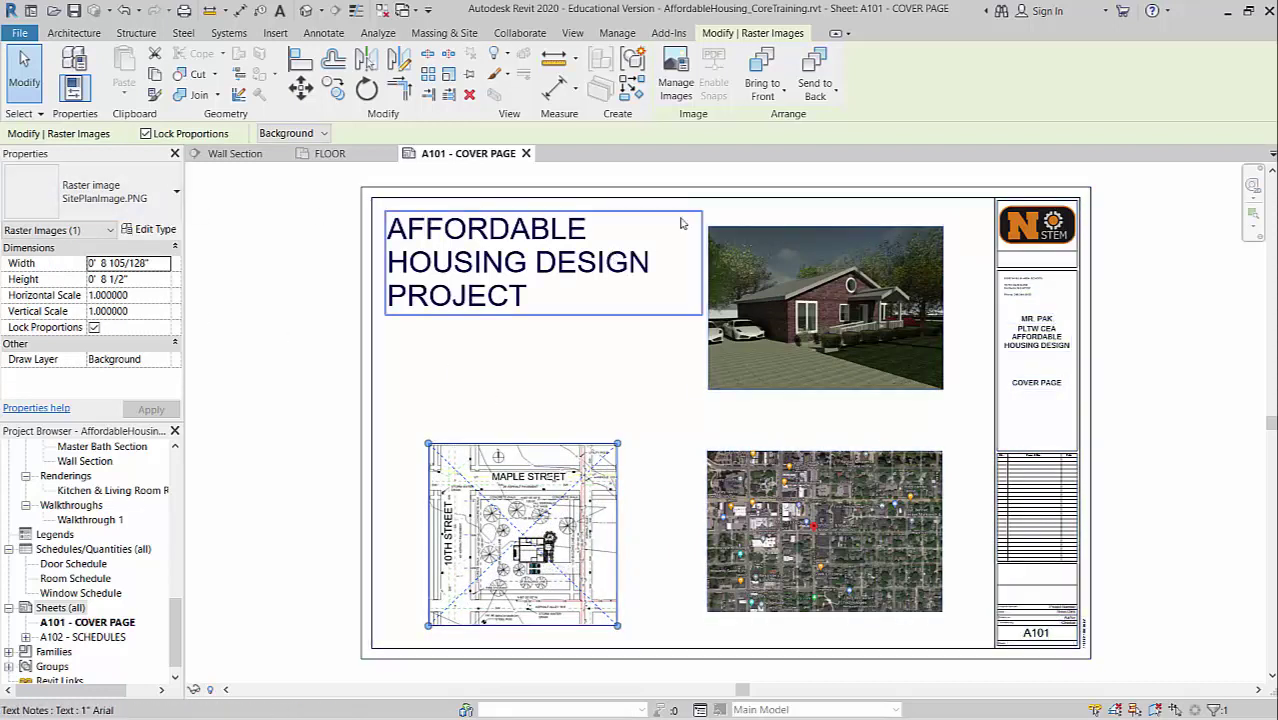
- Place a 1/4" Arial text note just below the title with the heading SHEET INDEX and the line A101 COVER PAGE
{"action": "left_click", "coordinate": [276, 33]}
{"action": "left_click", "coordinate": [323, 33]}
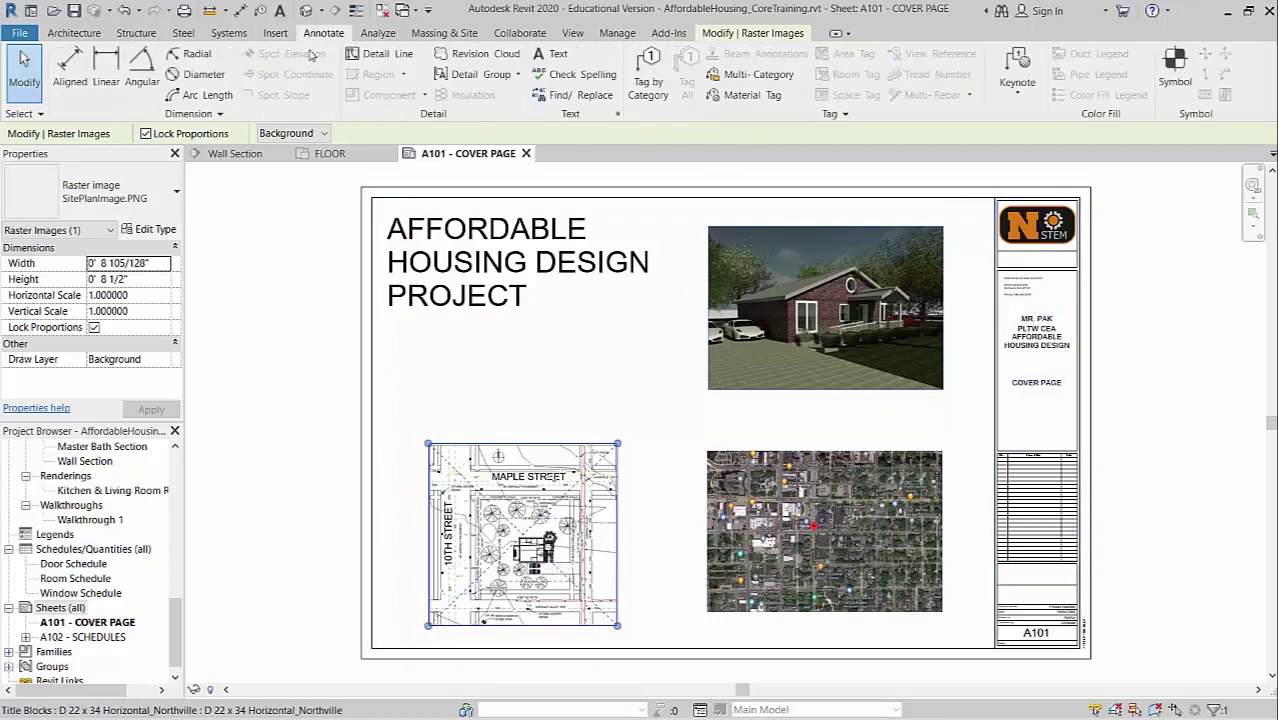
{"action": "left_click", "coordinate": [558, 54]}
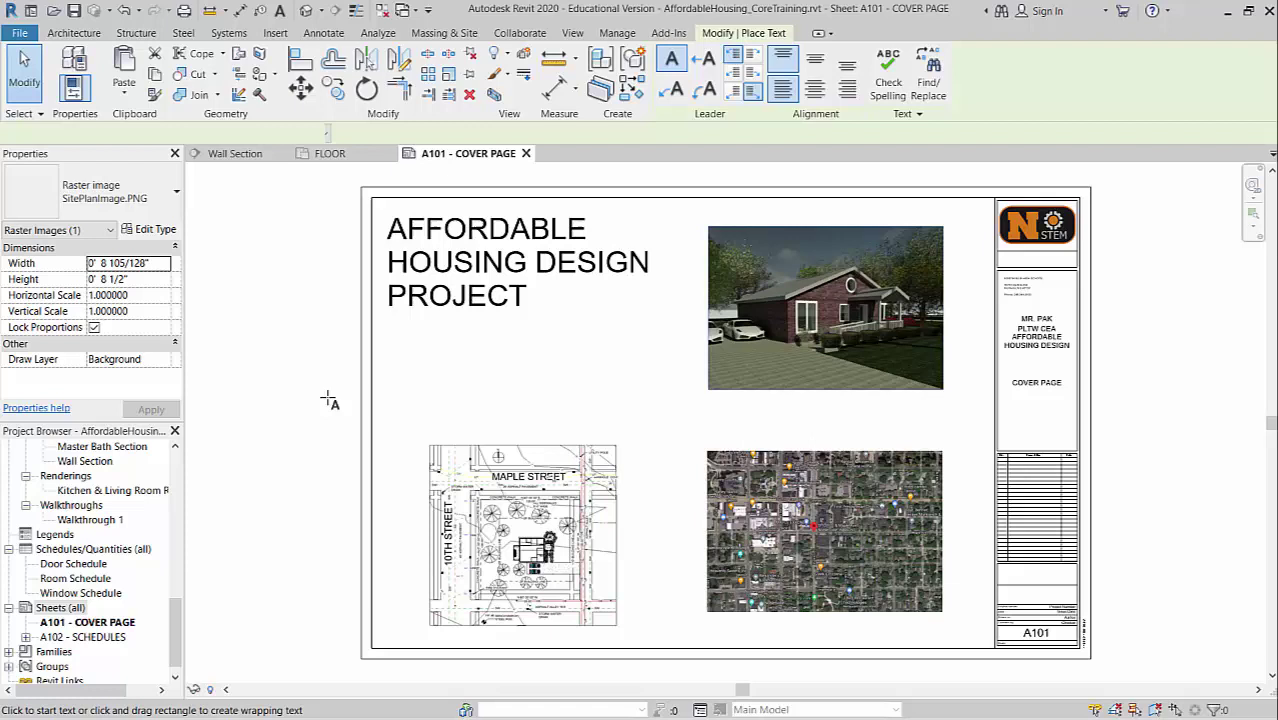
{"action": "left_click", "coordinate": [168, 203]}
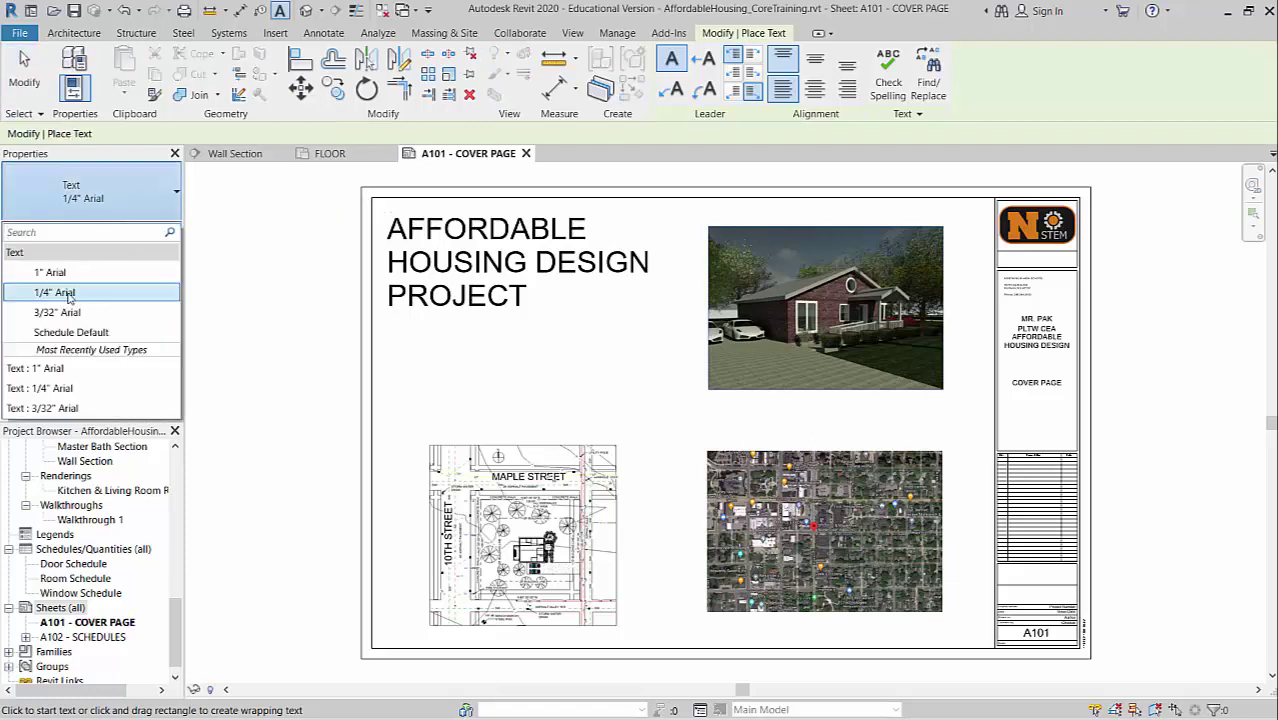
{"action": "left_click", "coordinate": [68, 293]}
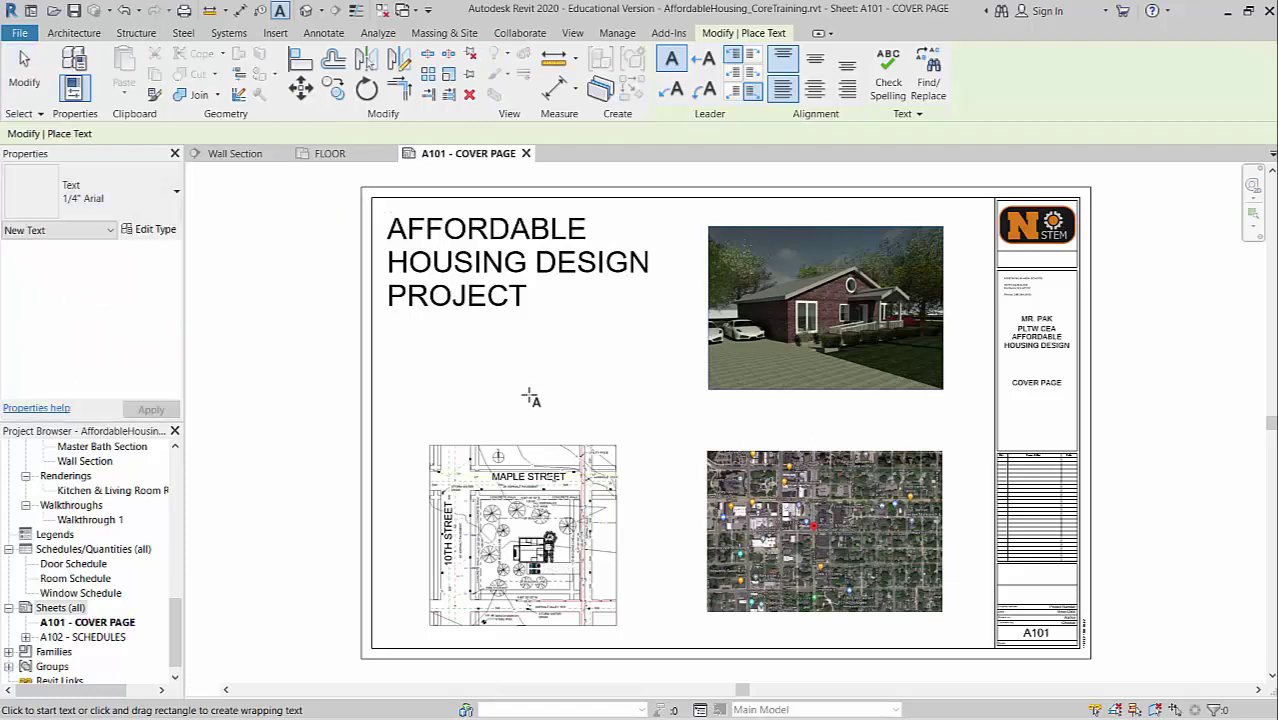
{"action": "left_click", "coordinate": [391, 324]}
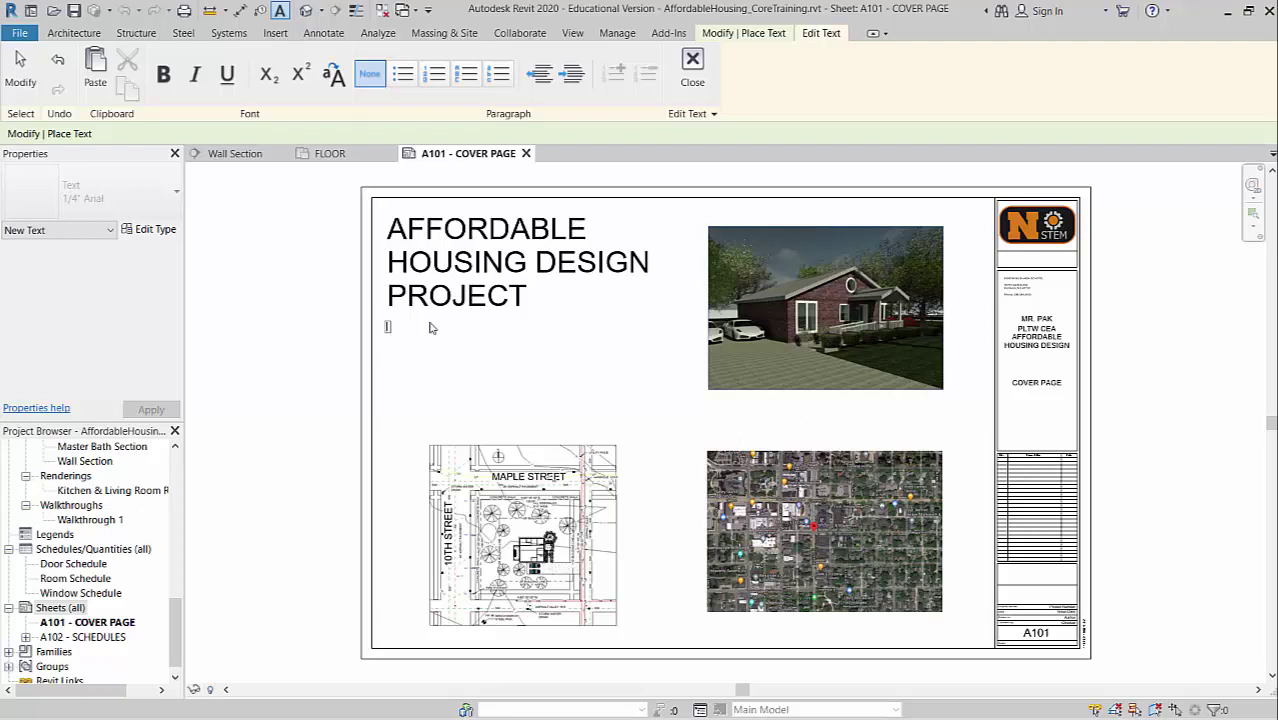
{"action": "type", "text": "SHEET INDEX"}
{"action": "key", "text": "Return"}
{"action": "type", "text": "A101 COVER PAGE"}
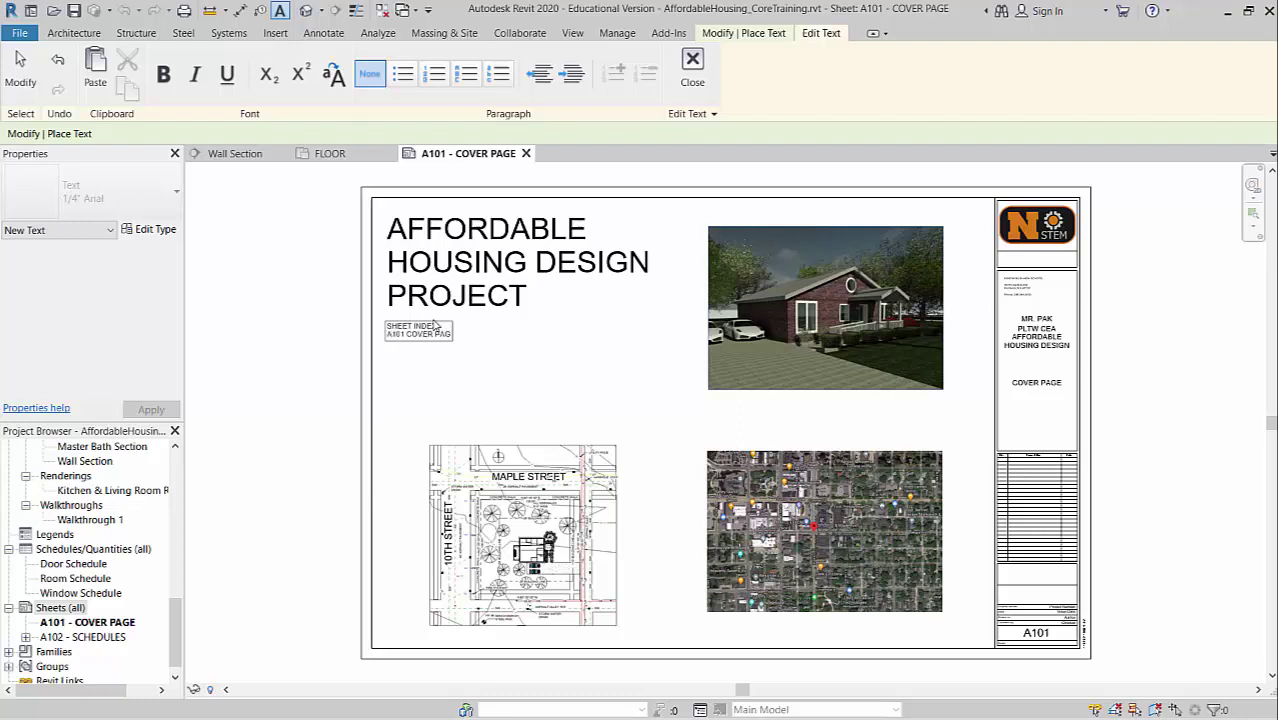
{"action": "key", "text": "Return"}
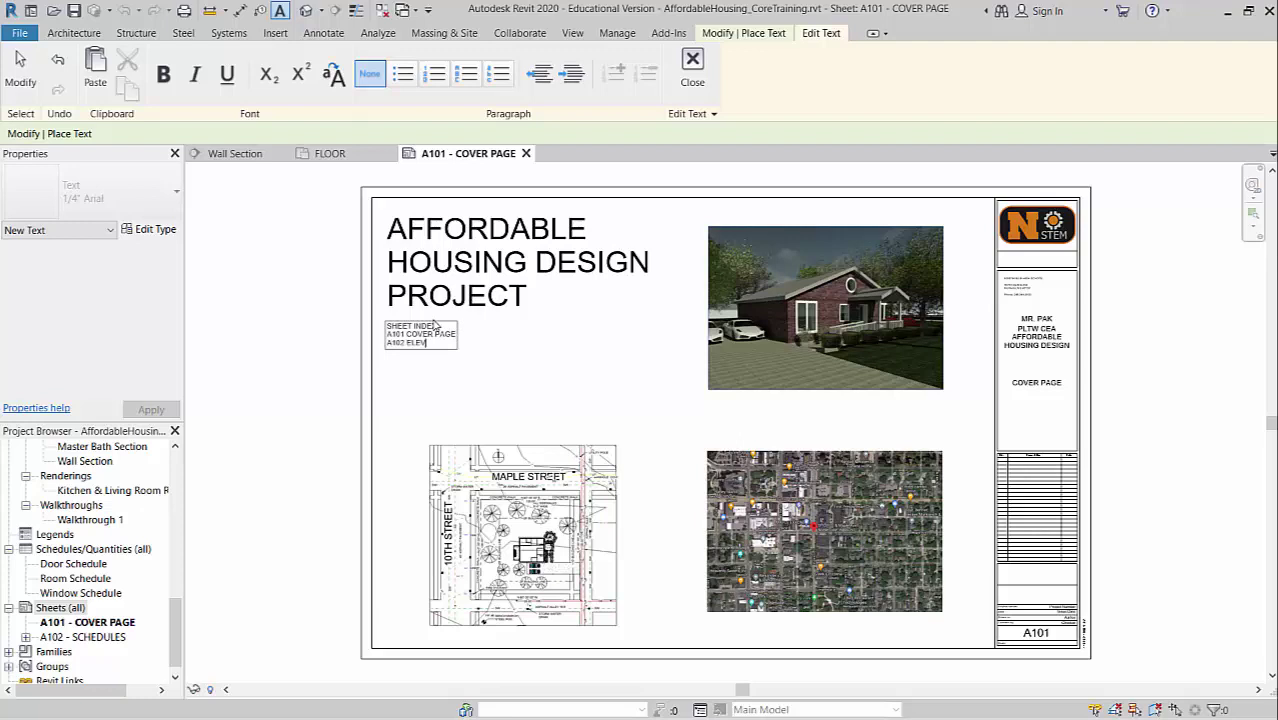
- Add the lines A102 ELEVATIONS, A103 FLOOR PLAN, A104 CROSS-SECTIONS and A105 SCHEDULES to the sheet index and finish the note
{"action": "type", "text": "A102 ELEVATIONS"}
{"action": "key", "text": "Return"}
{"action": "type", "text": "A103 FLOOR PLAN"}
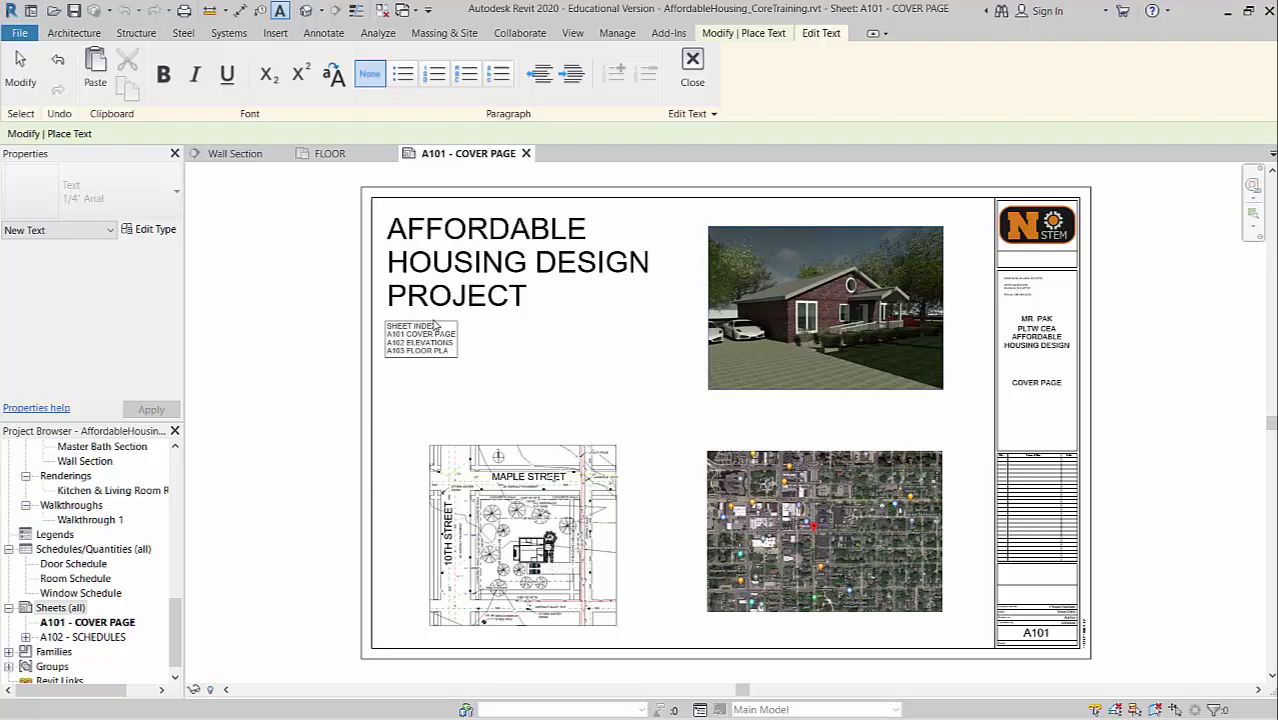
{"action": "key", "text": "Return"}
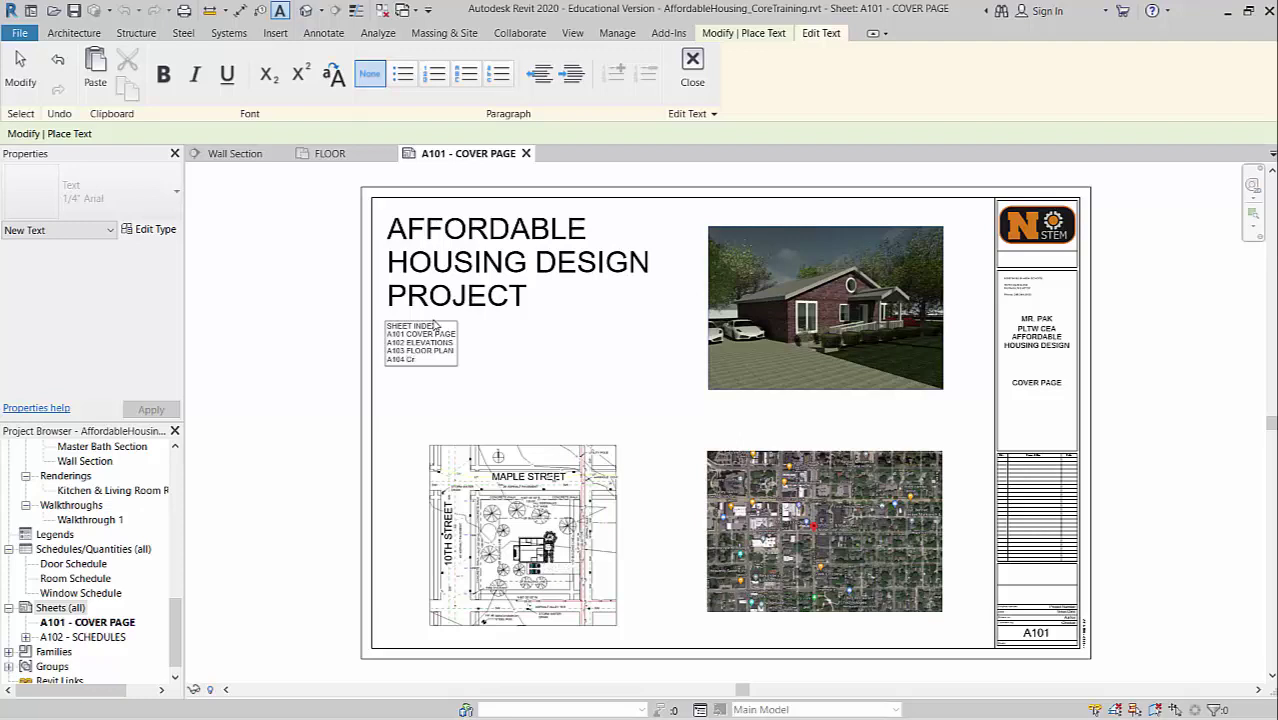
{"action": "type", "text": "A104 CROSS-SECTIONS"}
{"action": "key", "text": "Return"}
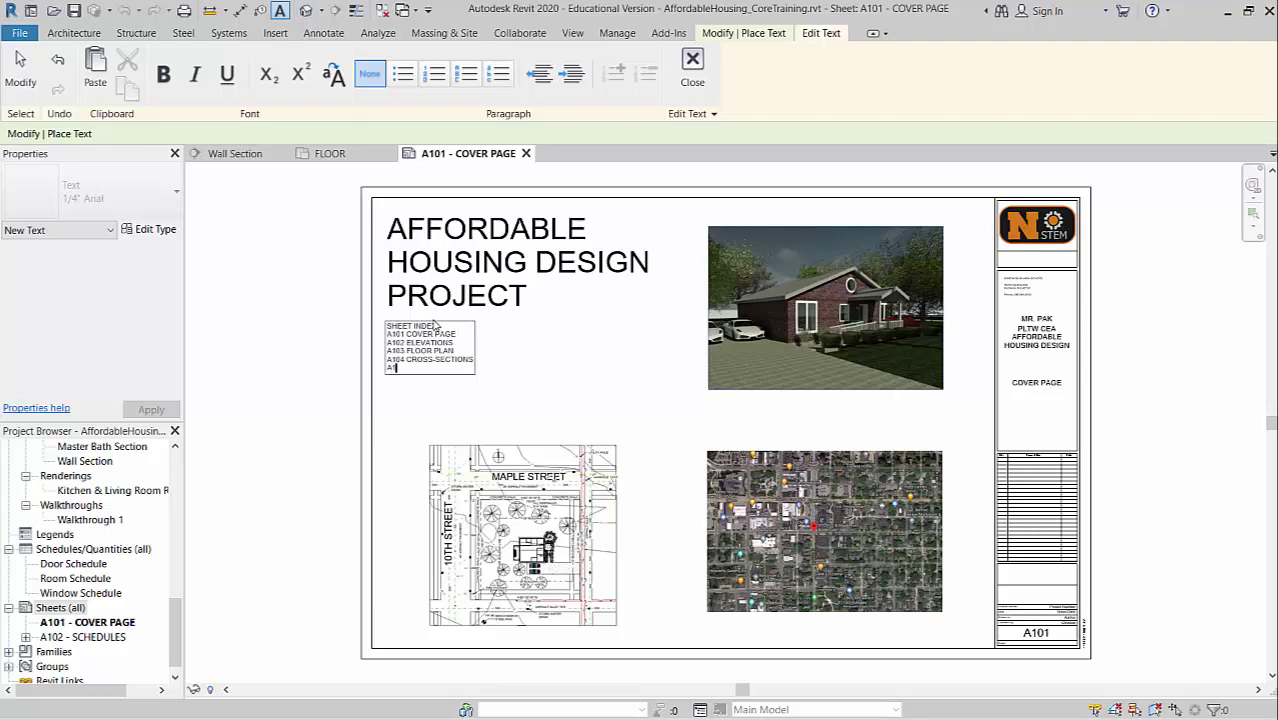
{"action": "type", "text": "A105 SCHEDULES"}
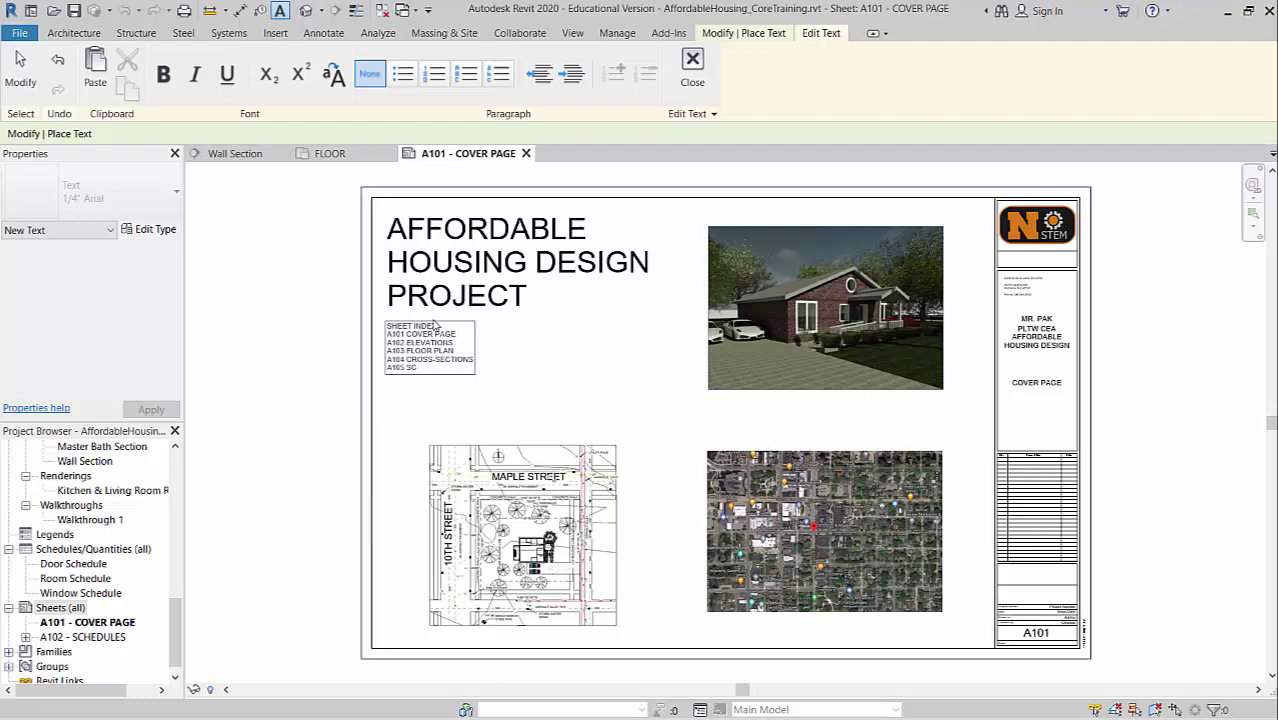
{"action": "left_click", "coordinate": [546, 360]}
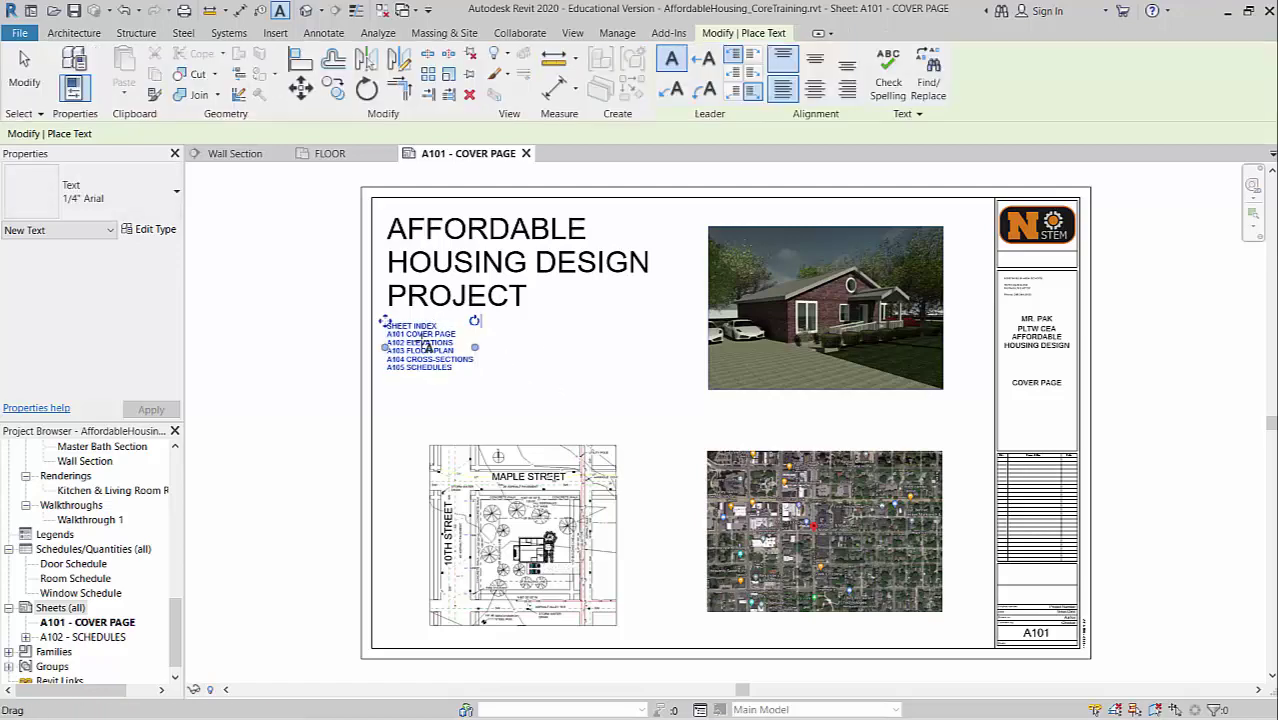
{"action": "key", "text": "Escape"}
{"action": "key", "text": "Escape"}
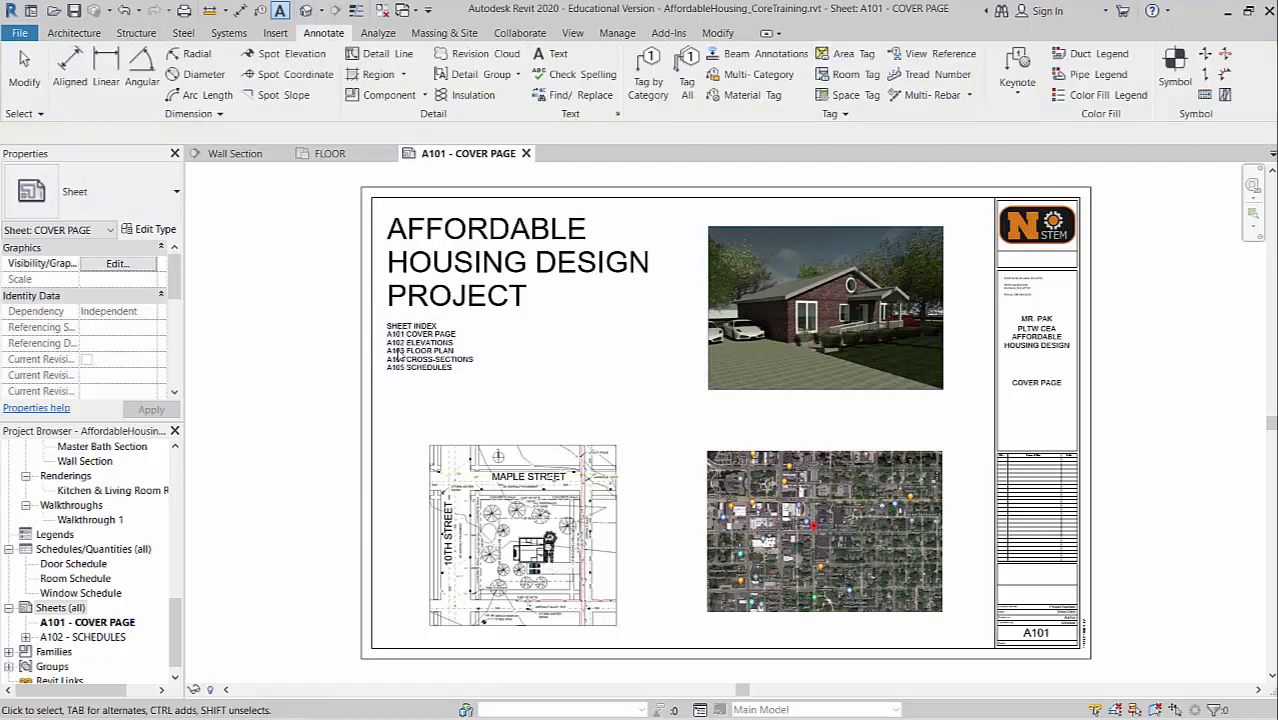
- Duplicate the sheet index note's text type under the name 1/2" Arial
{"action": "left_click", "coordinate": [425, 328]}
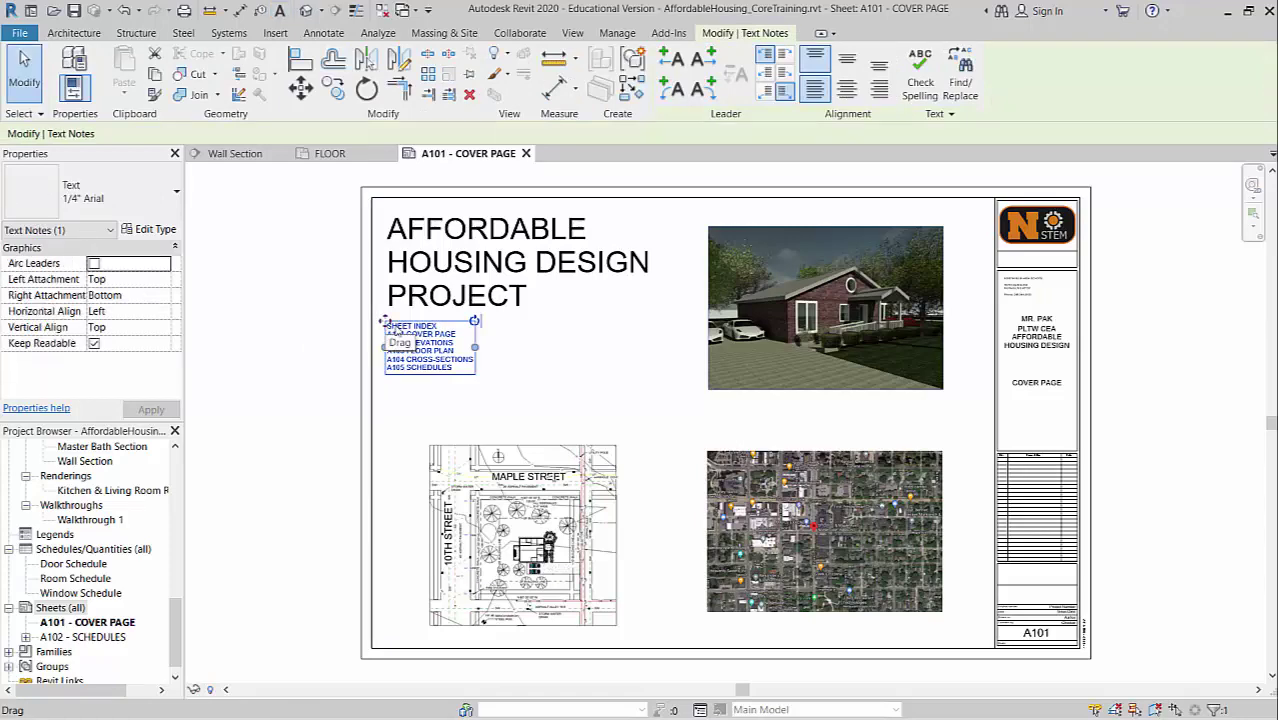
{"action": "left_click", "coordinate": [160, 229]}
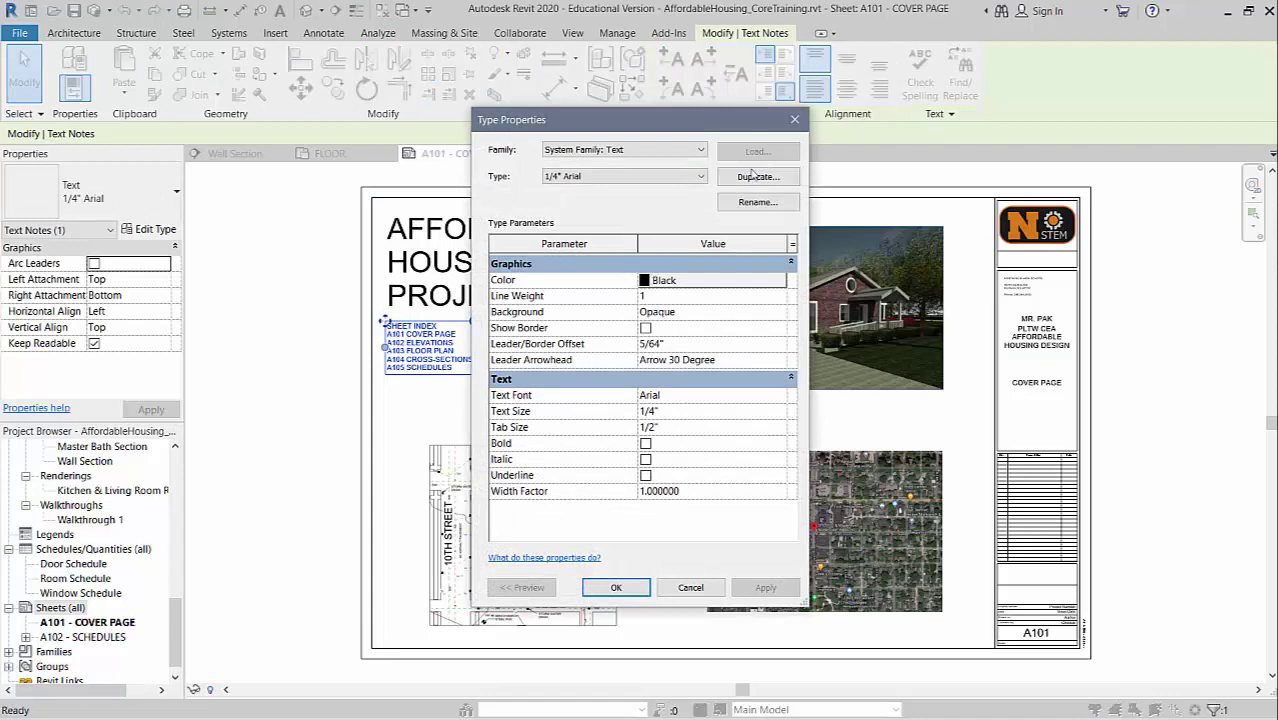
{"action": "left_click", "coordinate": [752, 176]}
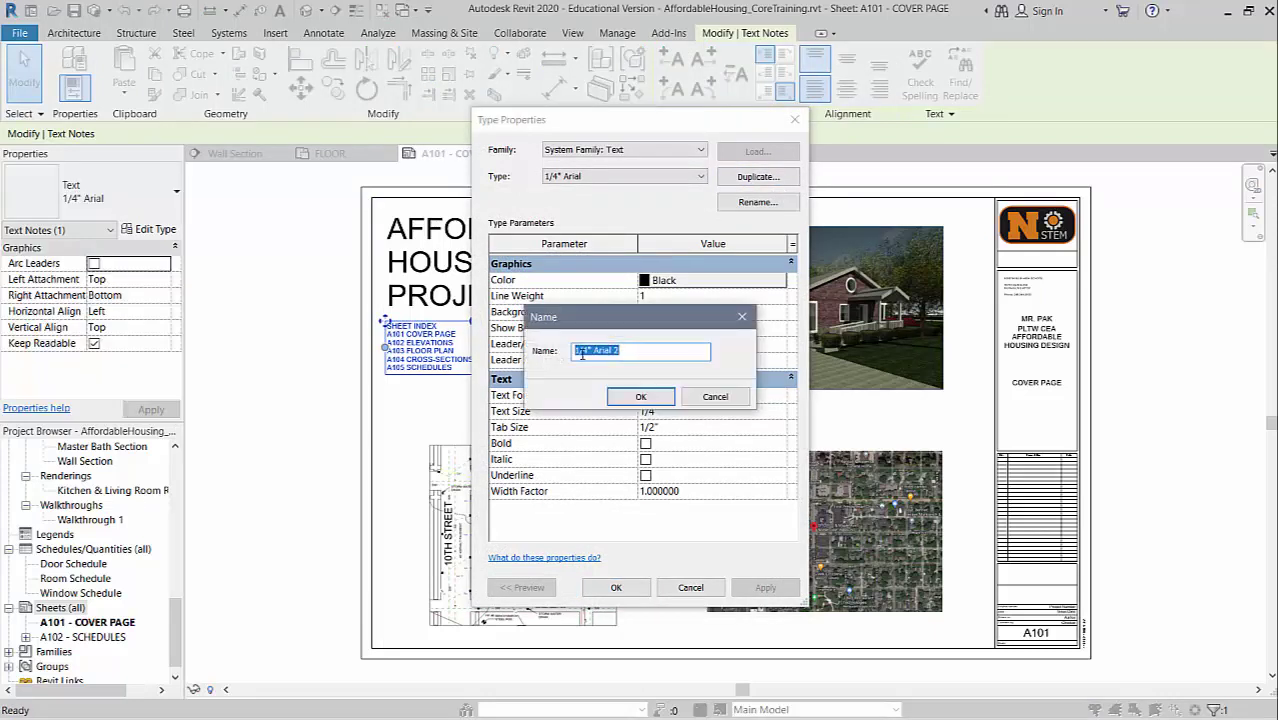
{"action": "left_click", "coordinate": [585, 351]}
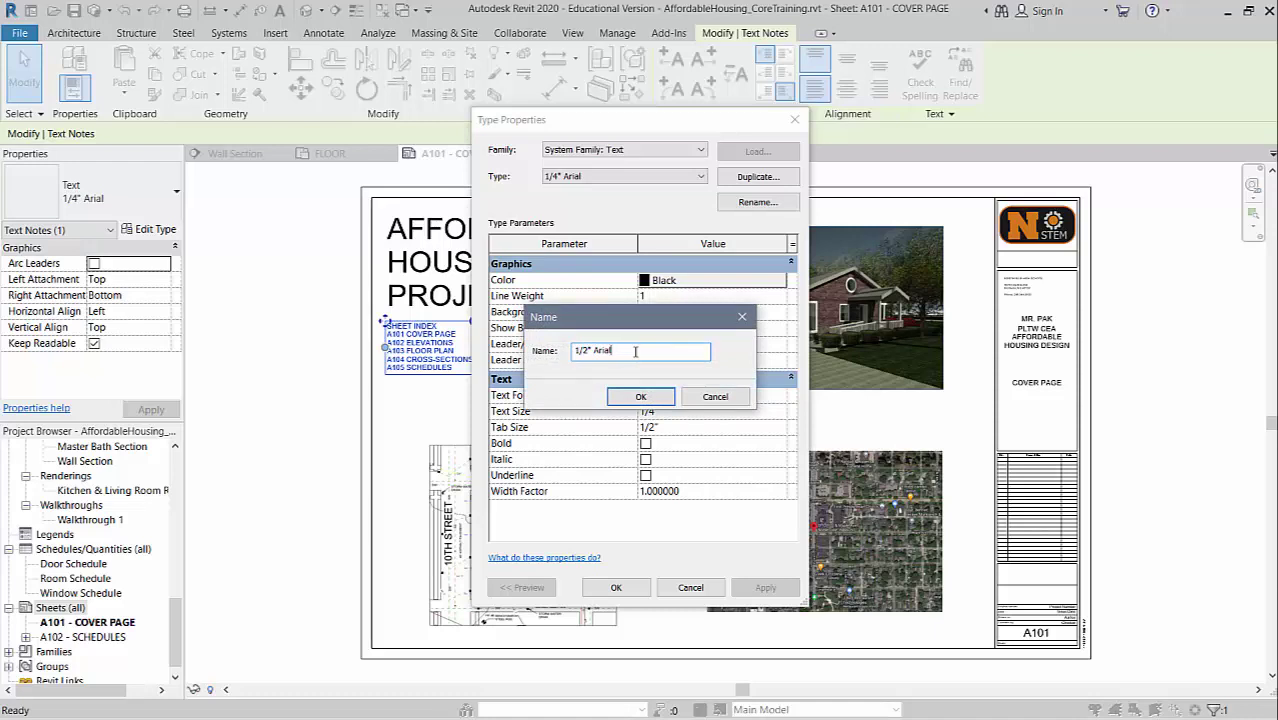
{"action": "left_click", "coordinate": [619, 398]}
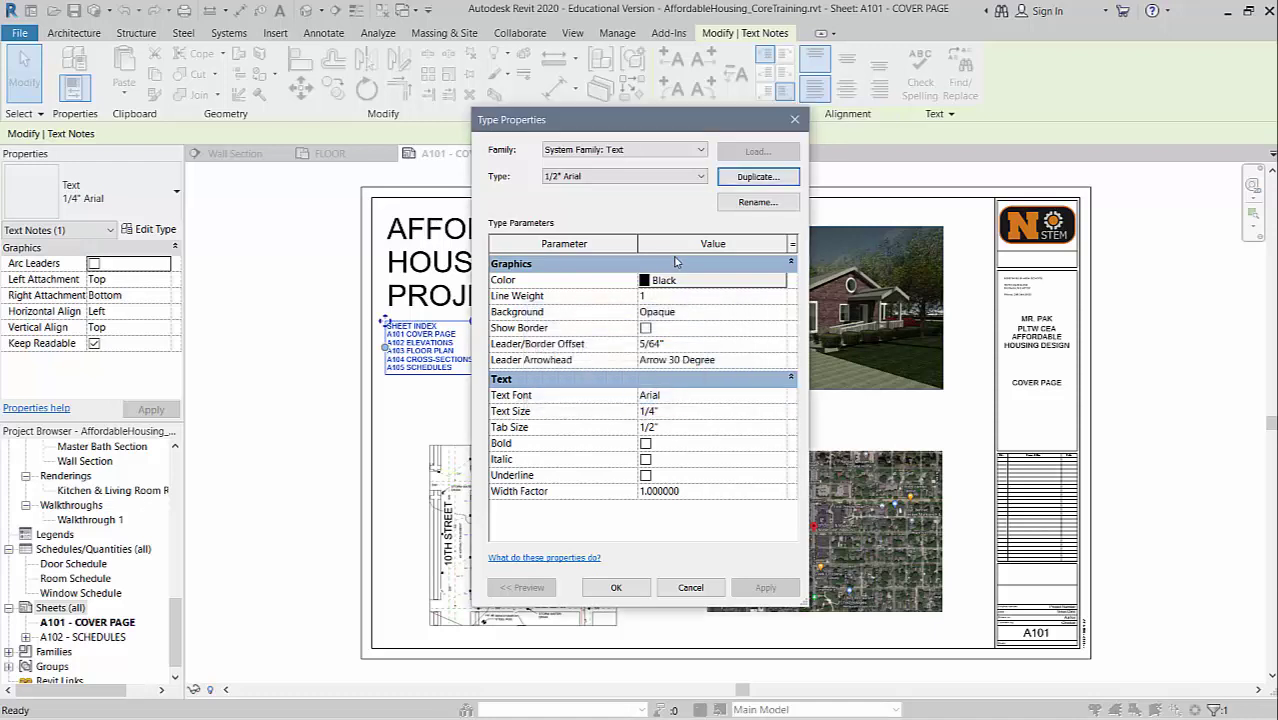
- Set the new type's text size to 1/2" and shift the sheet index slightly right beneath the title
{"action": "left_click", "coordinate": [650, 412]}
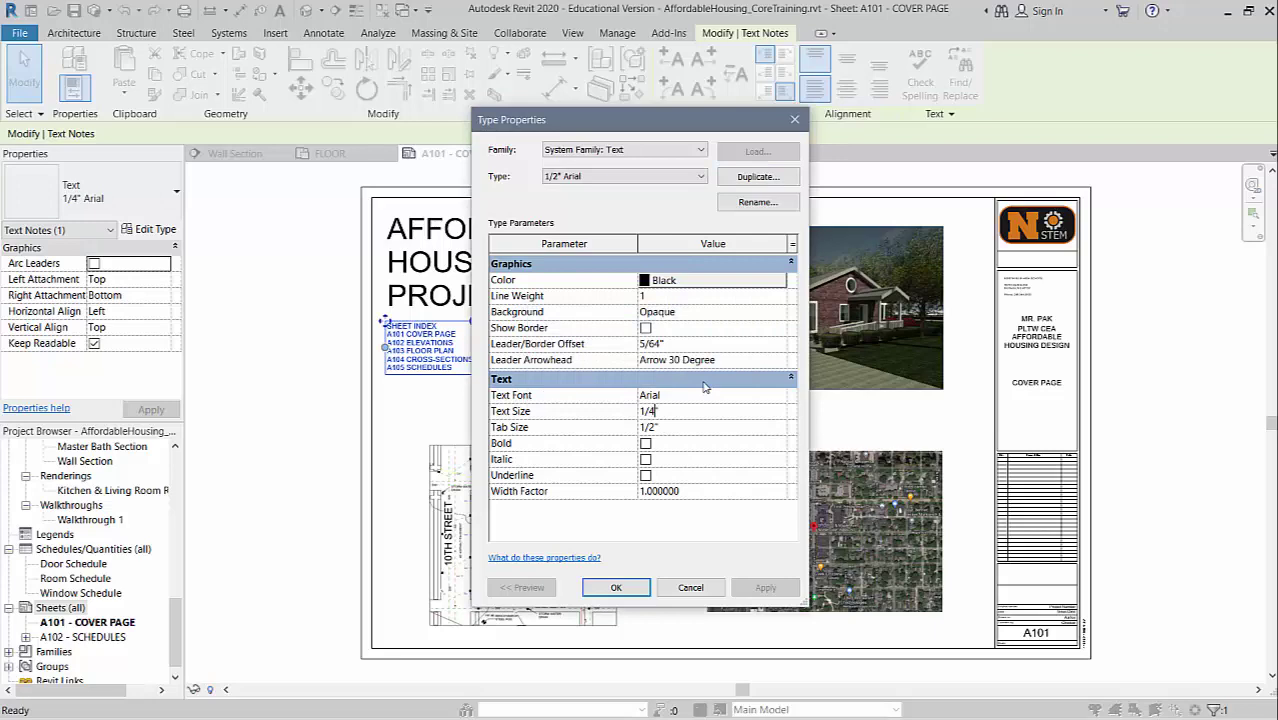
{"action": "type", "text": "2"}
{"action": "left_click", "coordinate": [616, 588]}
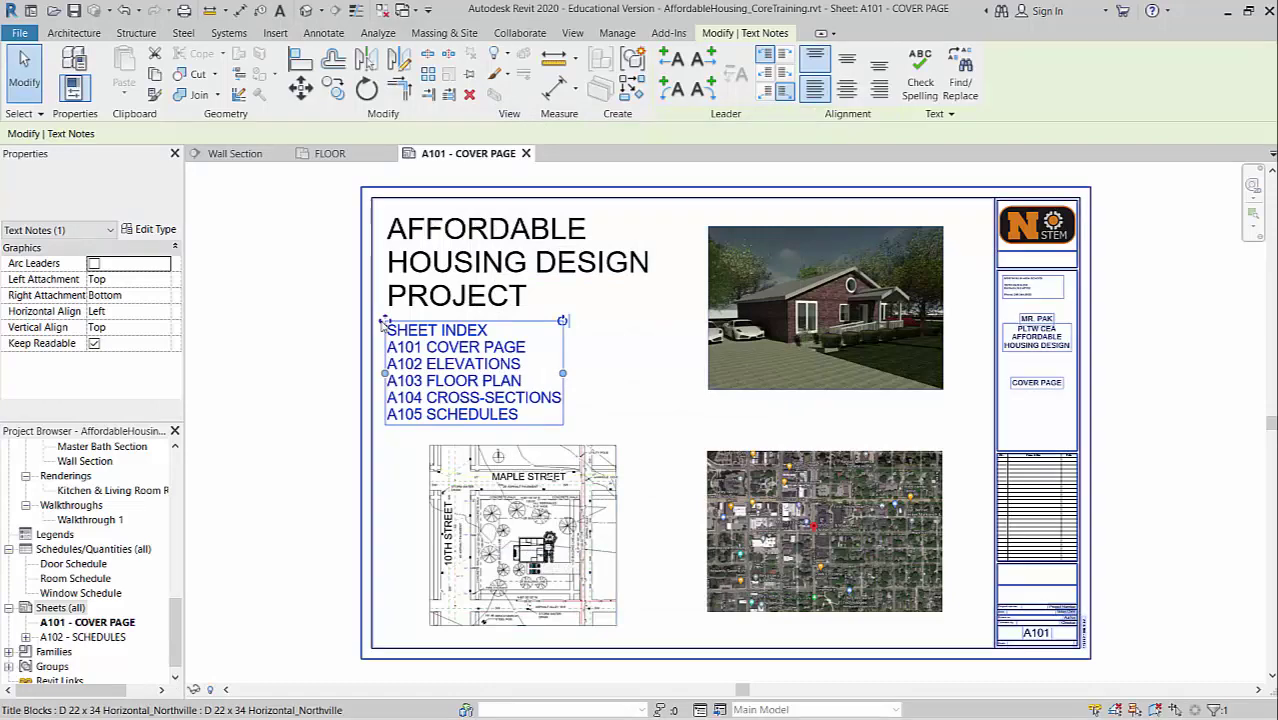
{"action": "left_click_drag", "start_coordinate": [383, 322], "coordinate": [413, 322]}
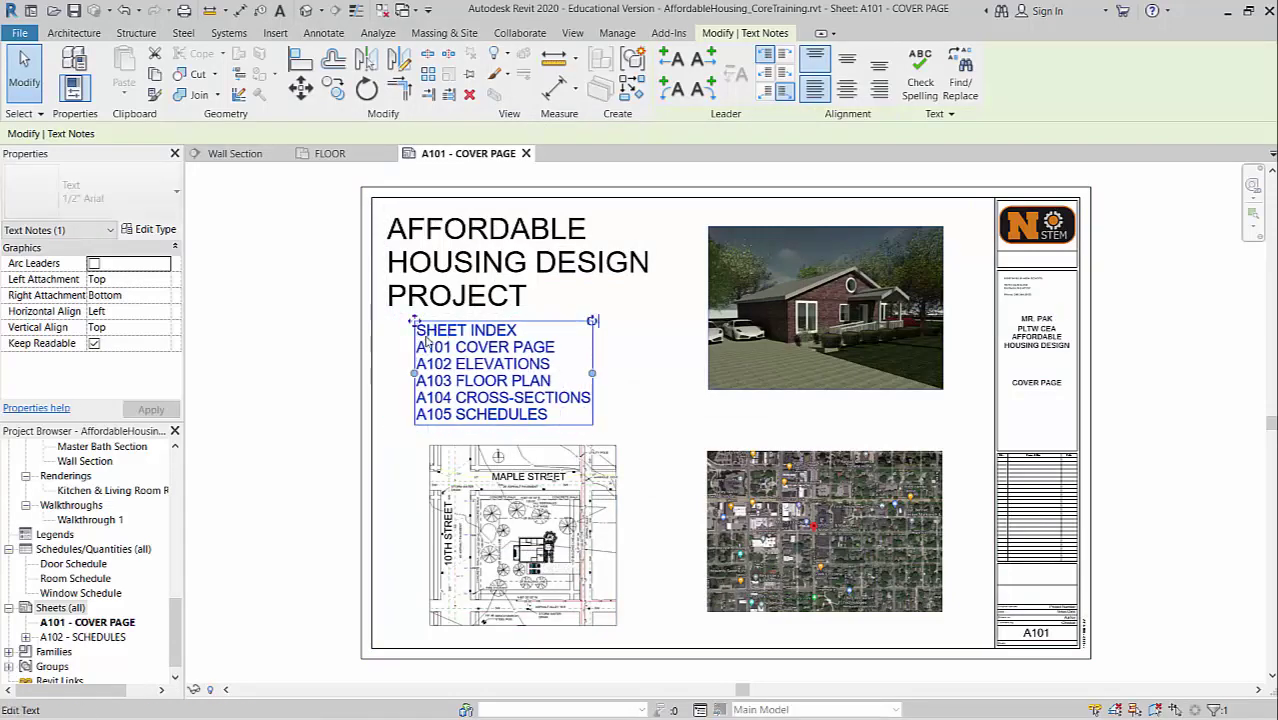
{"action": "left_click", "coordinate": [268, 404]}
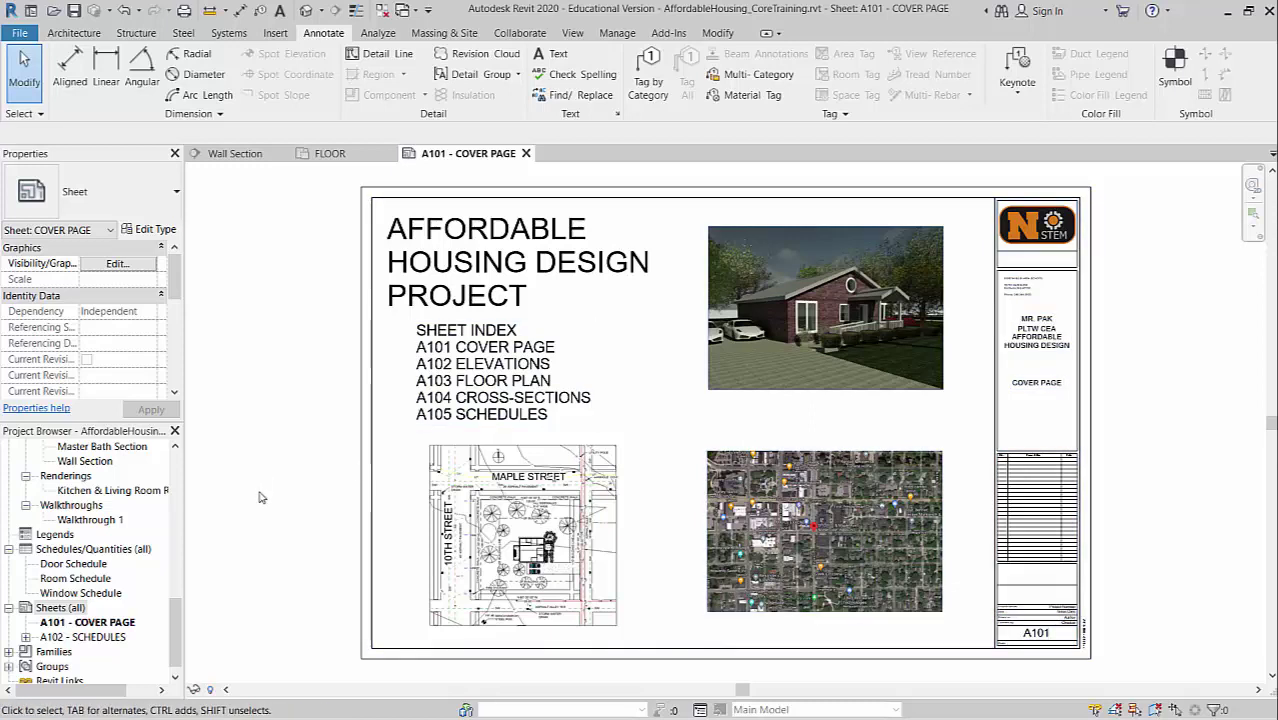
- Open the SCHEDULES sheet and change its sheet number to A105 in the title block
{"action": "left_click", "coordinate": [50, 640]}
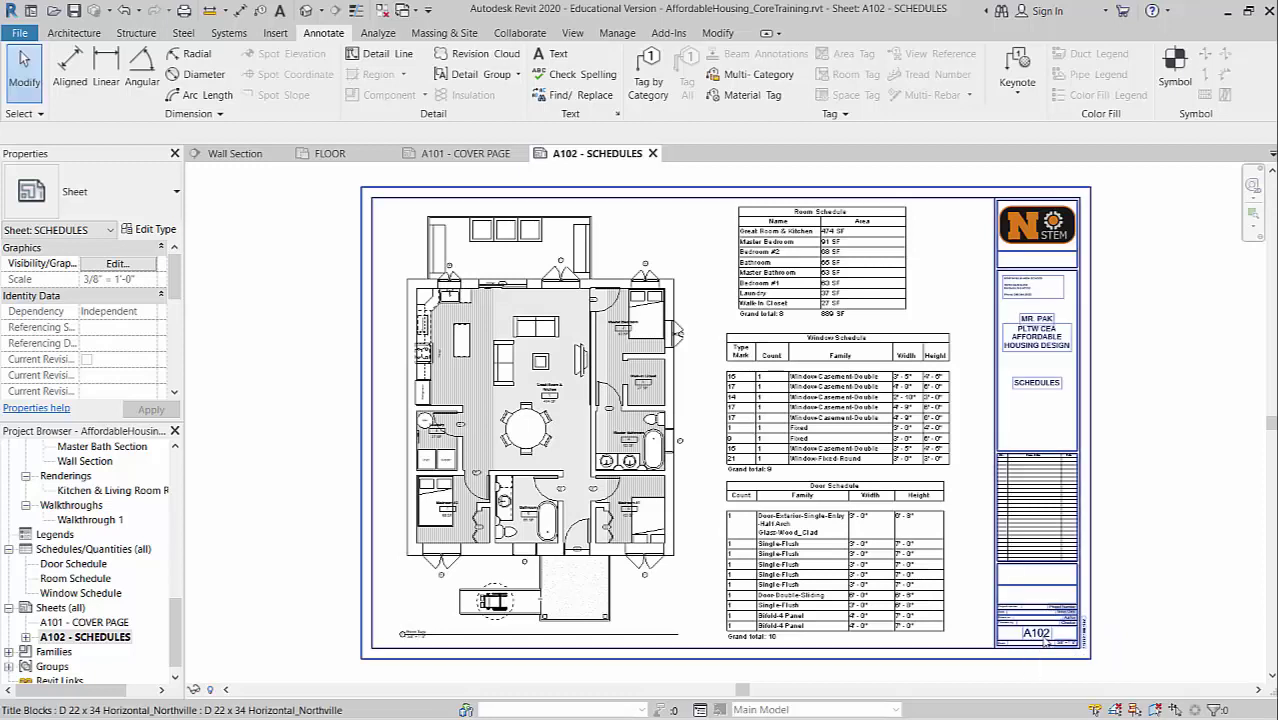
{"action": "left_click", "coordinate": [1044, 638]}
{"action": "left_click", "coordinate": [1043, 633]}
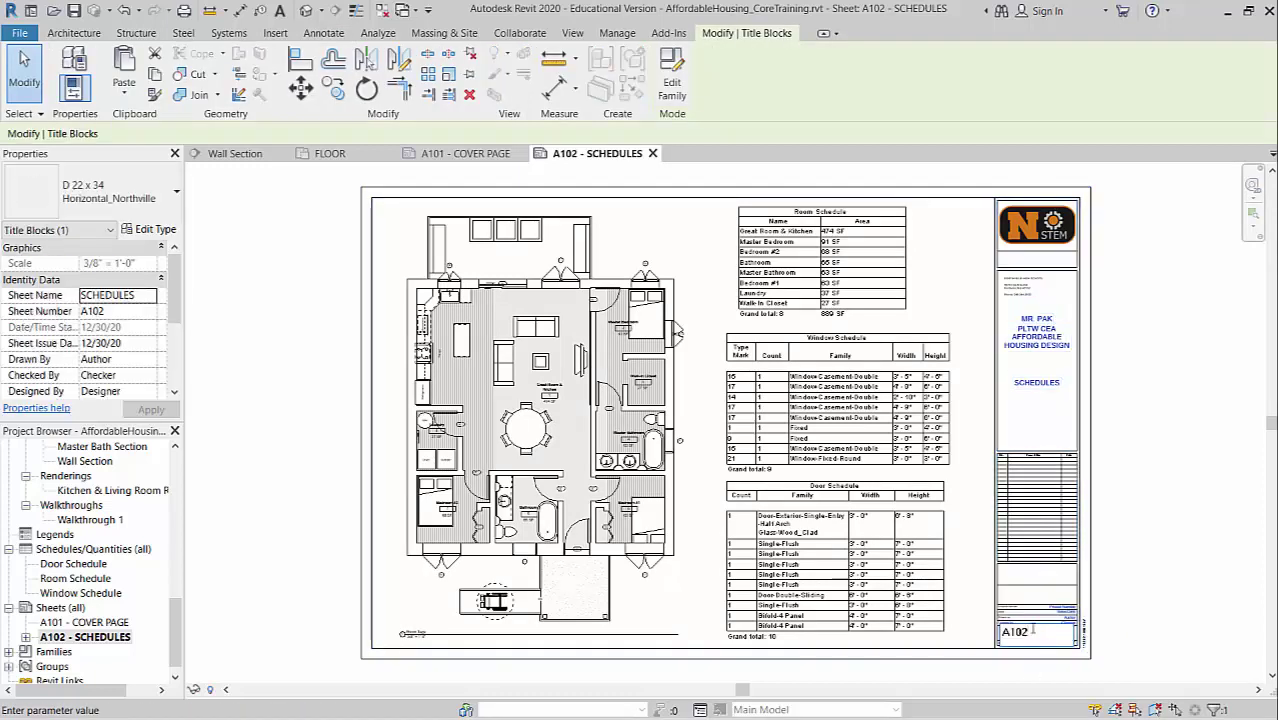
{"action": "type", "text": "5"}
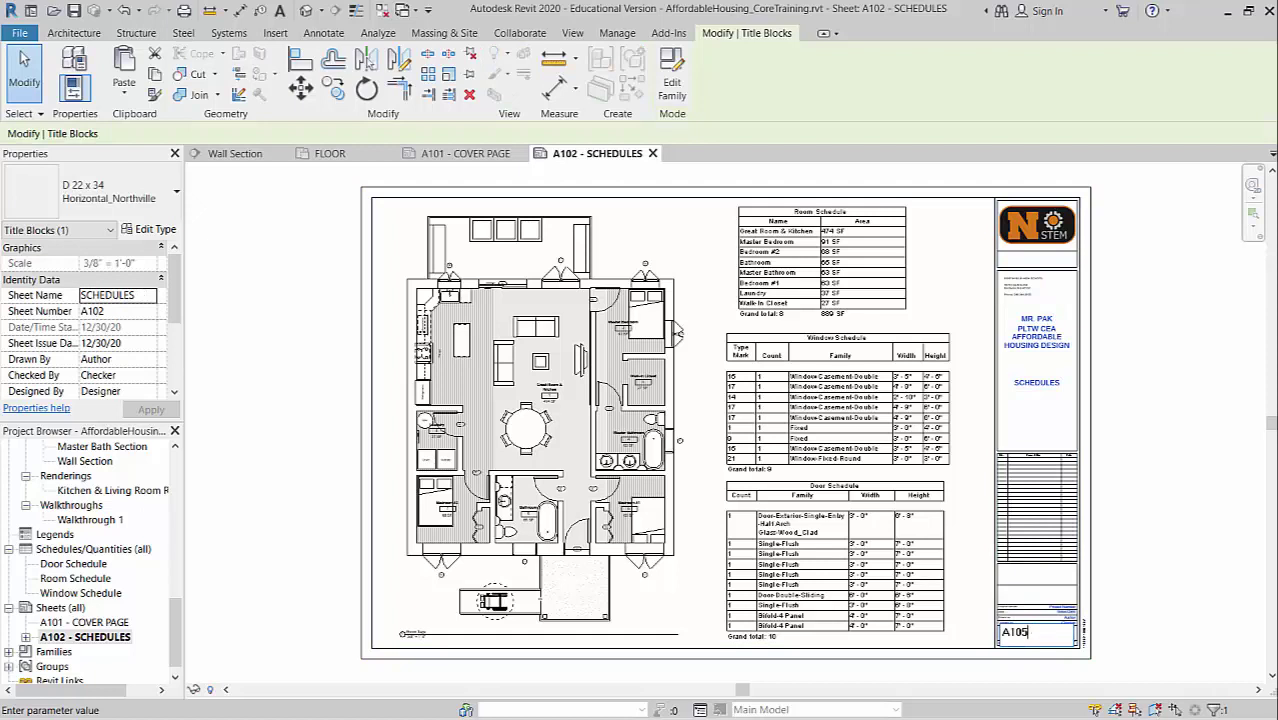
{"action": "left_click", "coordinate": [1156, 570]}
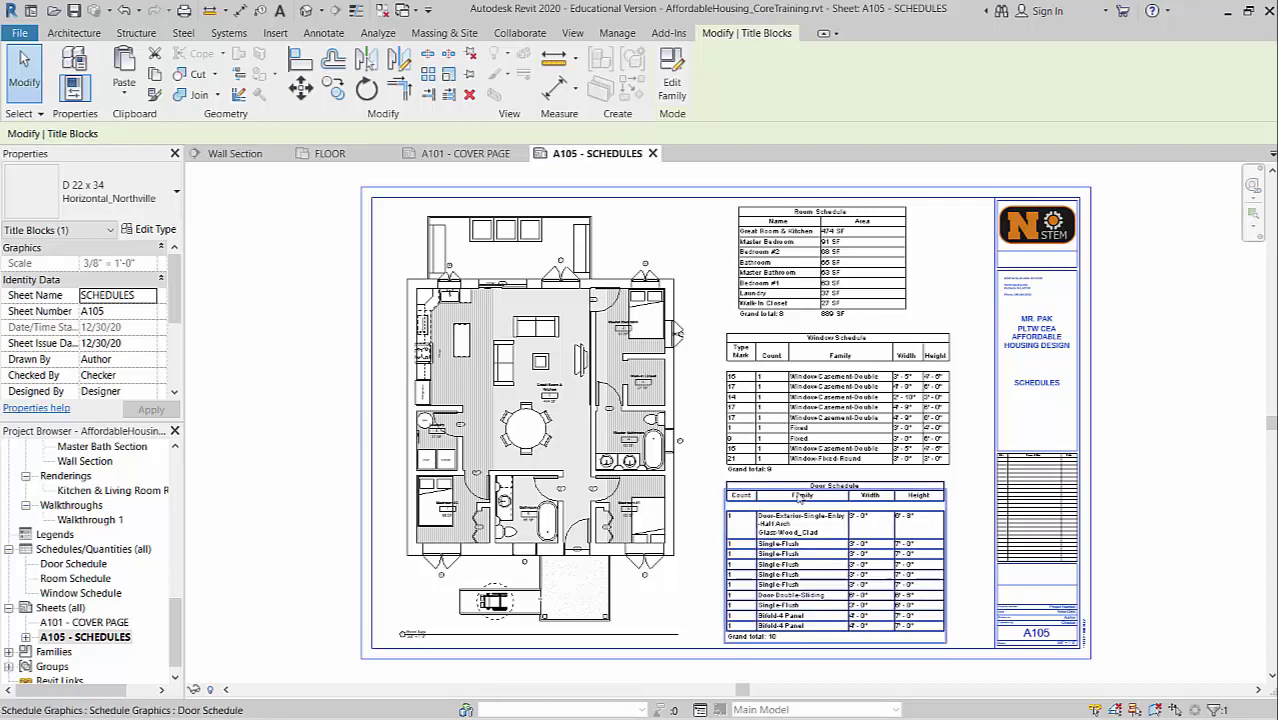
{"action": "left_click", "coordinate": [273, 538]}
- Create a new sheet with the D 22 x 34 Horizontal_Northville title block
{"action": "left_click", "coordinate": [50, 623]}
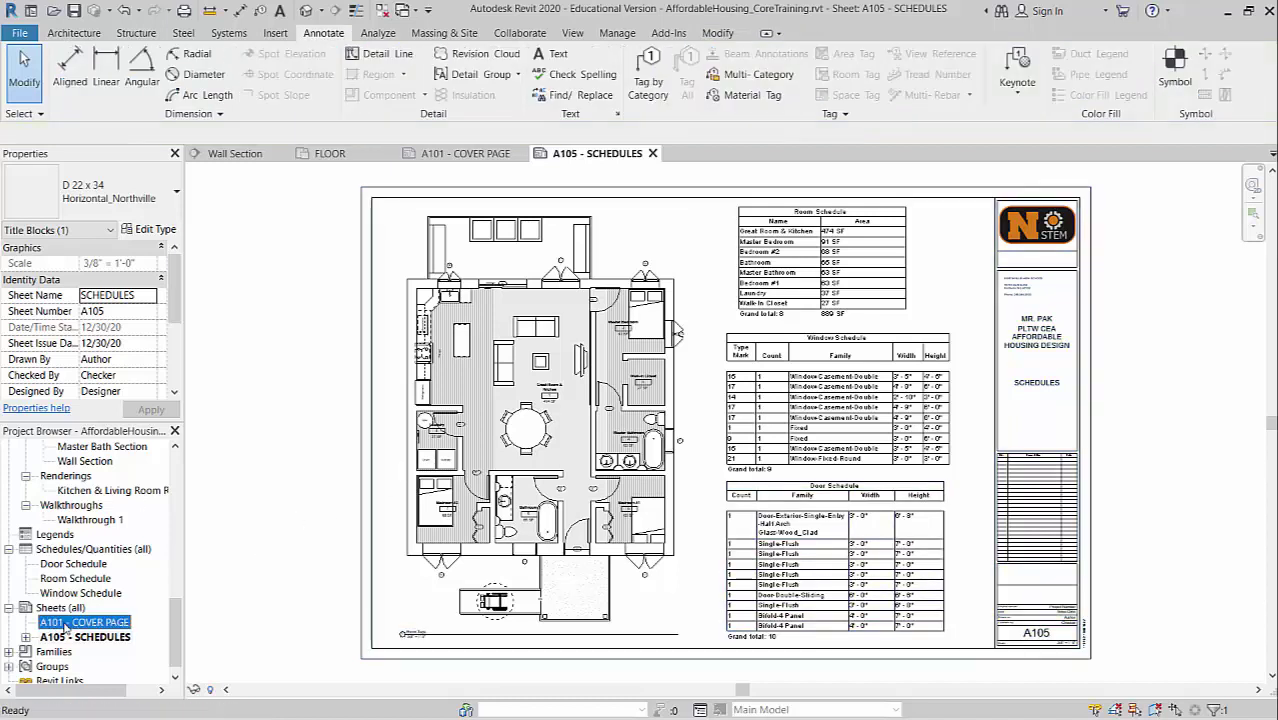
{"action": "left_click", "coordinate": [78, 610]}
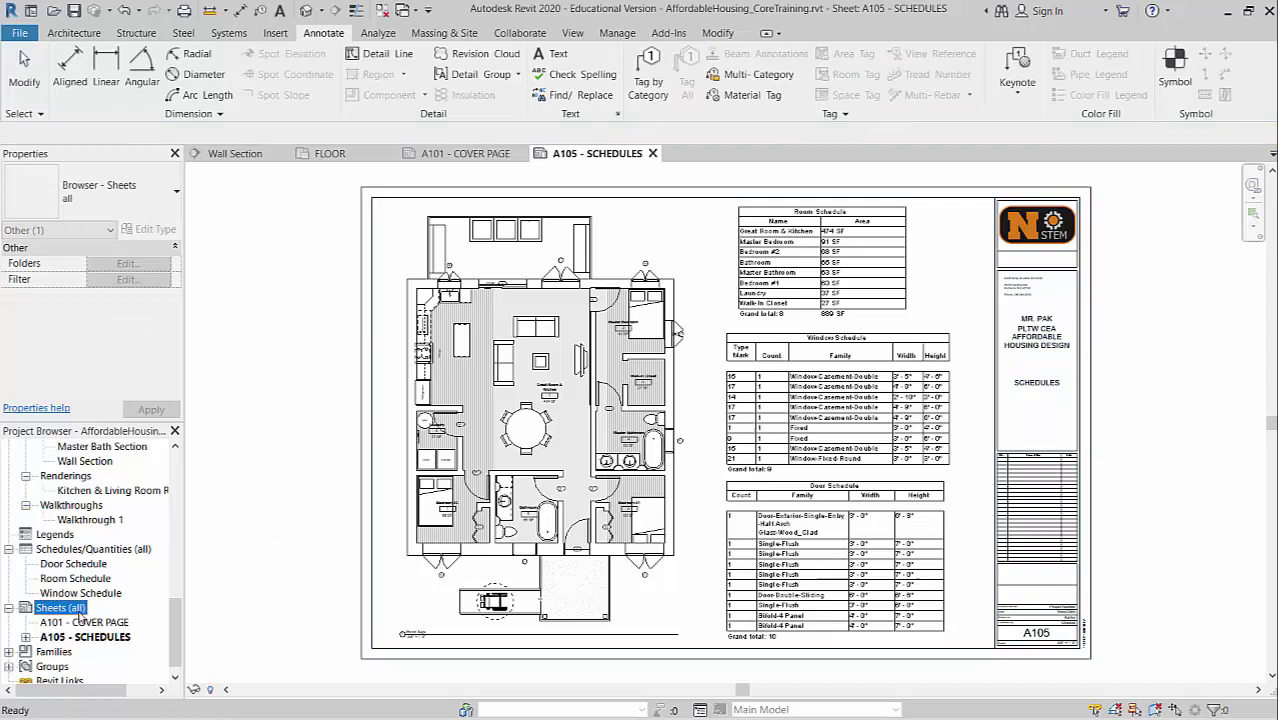
{"action": "right_click", "coordinate": [78, 610]}
{"action": "left_click", "coordinate": [134, 501]}
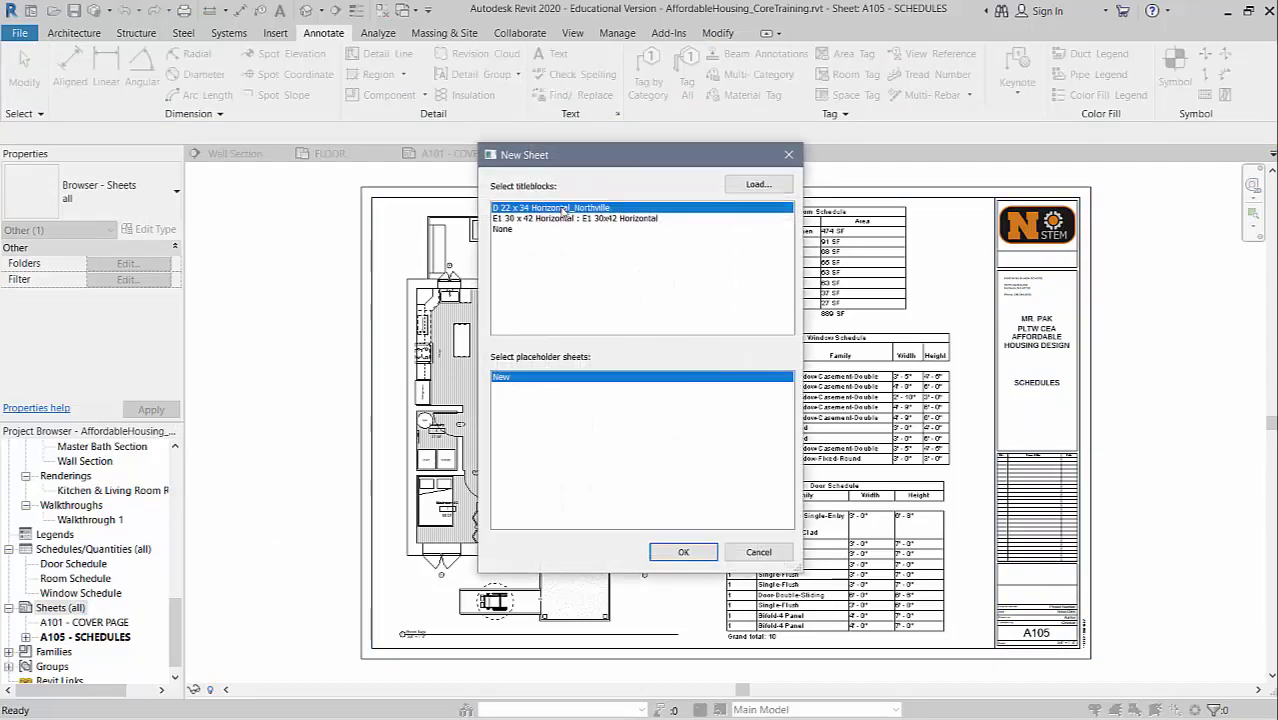
{"action": "left_click", "coordinate": [758, 552]}
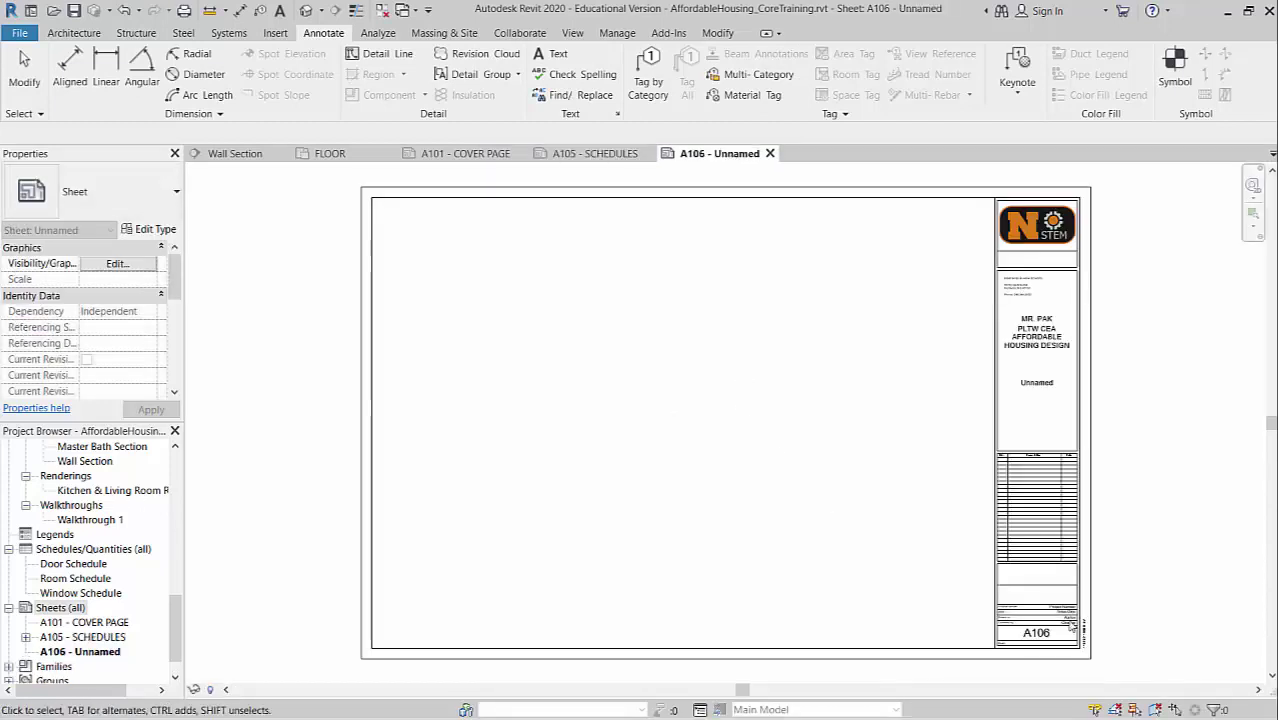
- Number the new sheet A102 and name it ELEVATION VIEWS in its title block
{"action": "left_click", "coordinate": [1047, 635]}
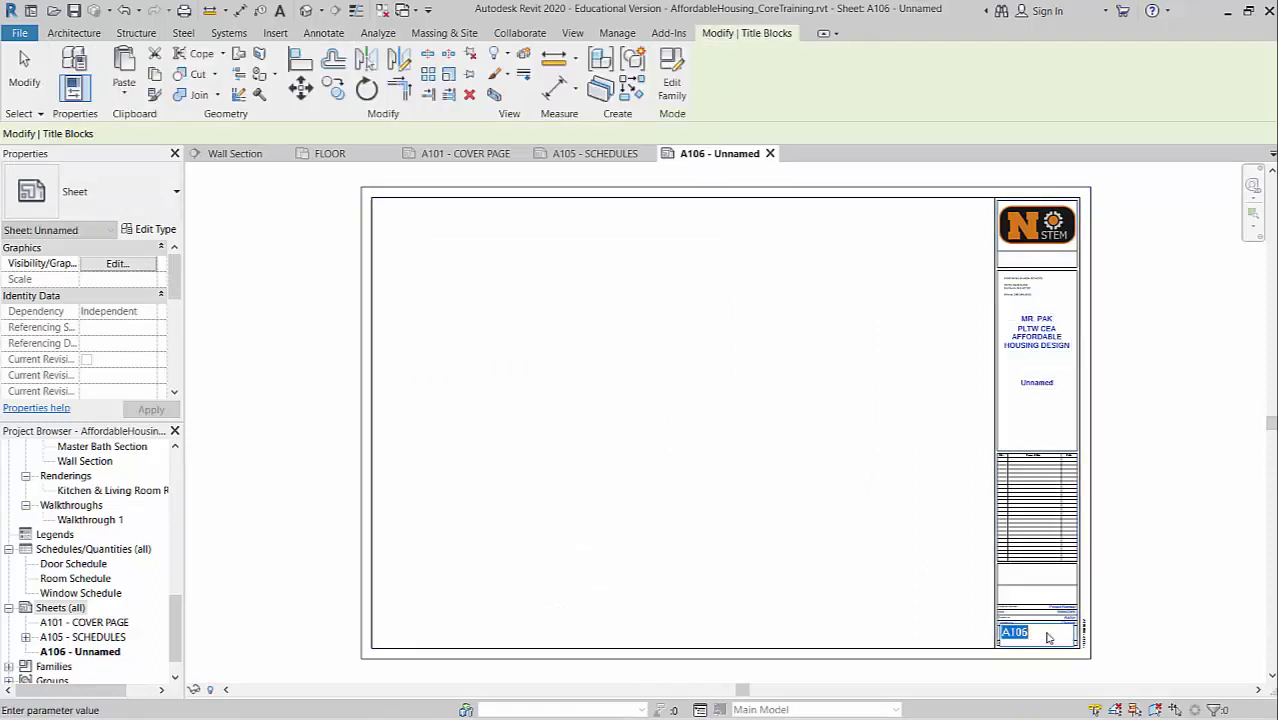
{"action": "left_click", "coordinate": [1047, 633]}
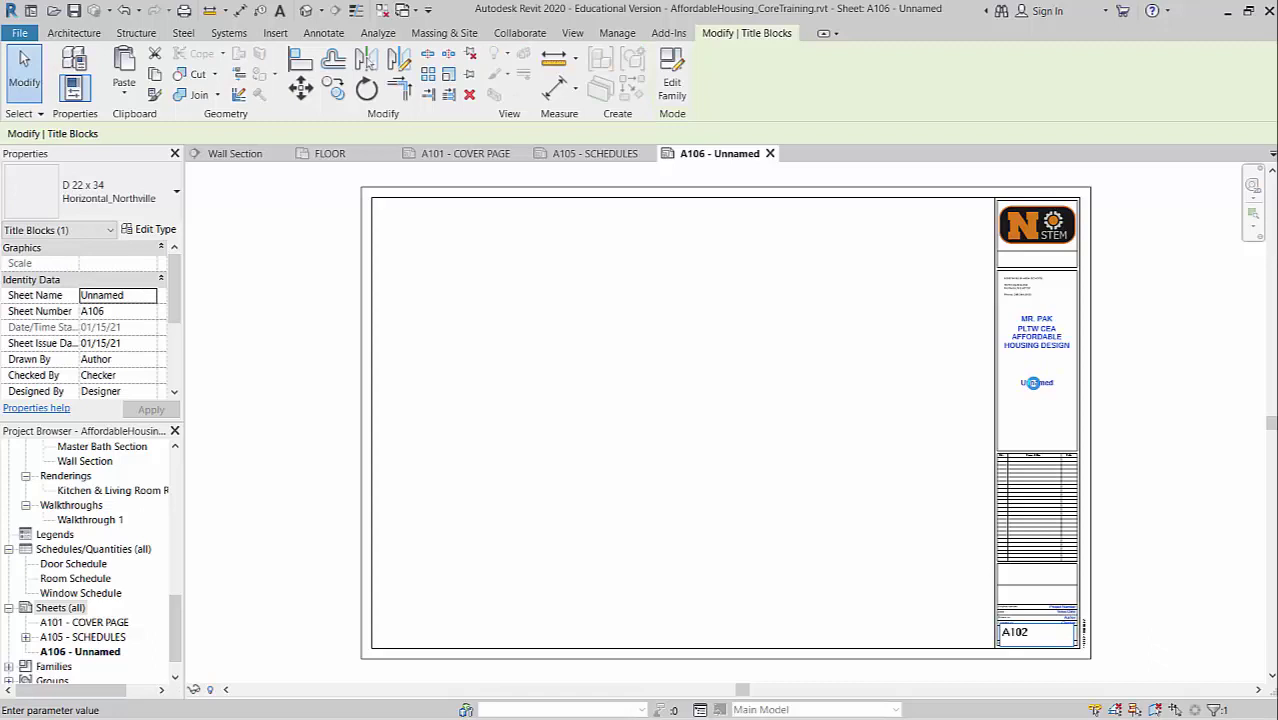
{"action": "left_click", "coordinate": [1039, 387]}
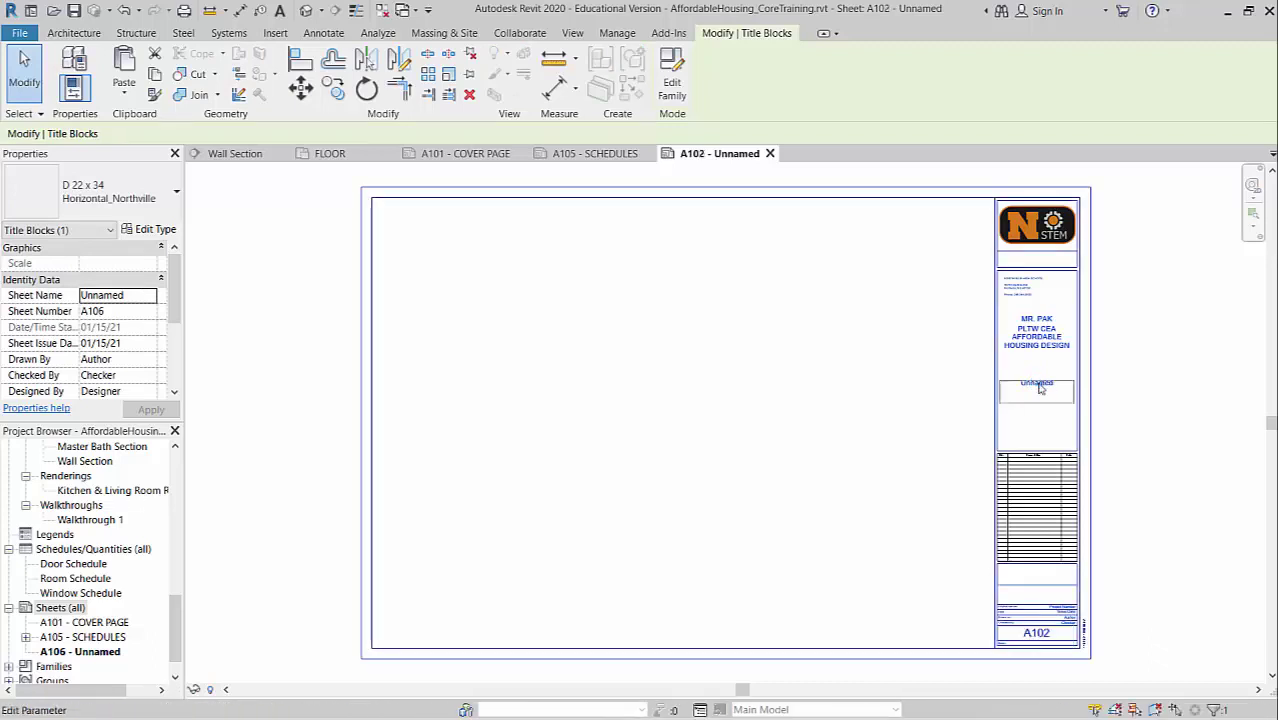
{"action": "key", "text": "ctrl+a"}
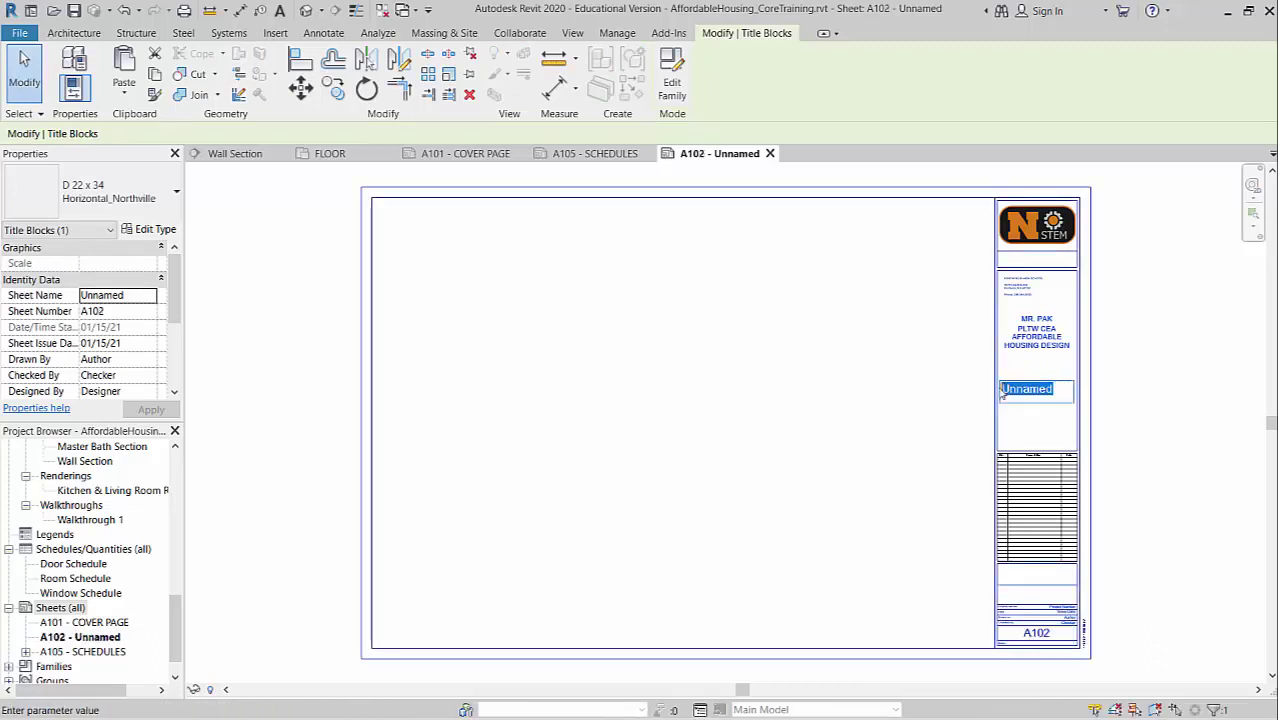
{"action": "type", "text": "ELEVATION VI"}
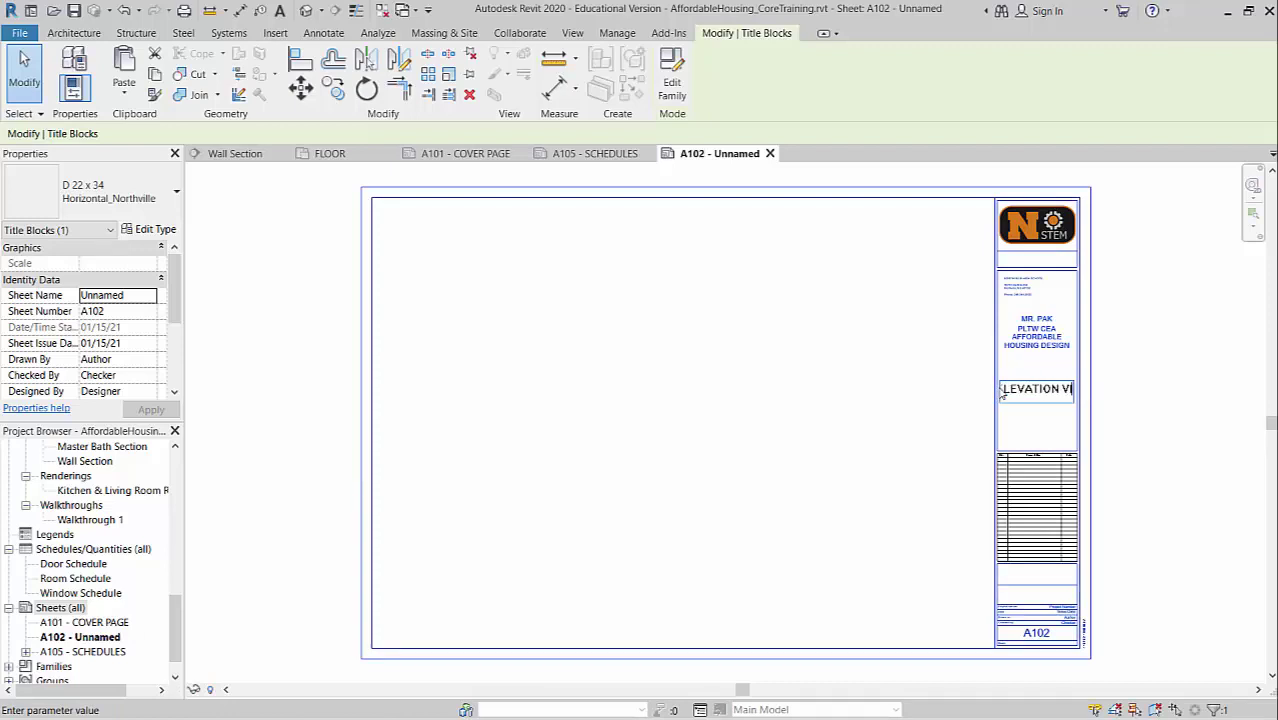
{"action": "type", "text": "EWS"}
{"action": "left_click", "coordinate": [1134, 453]}
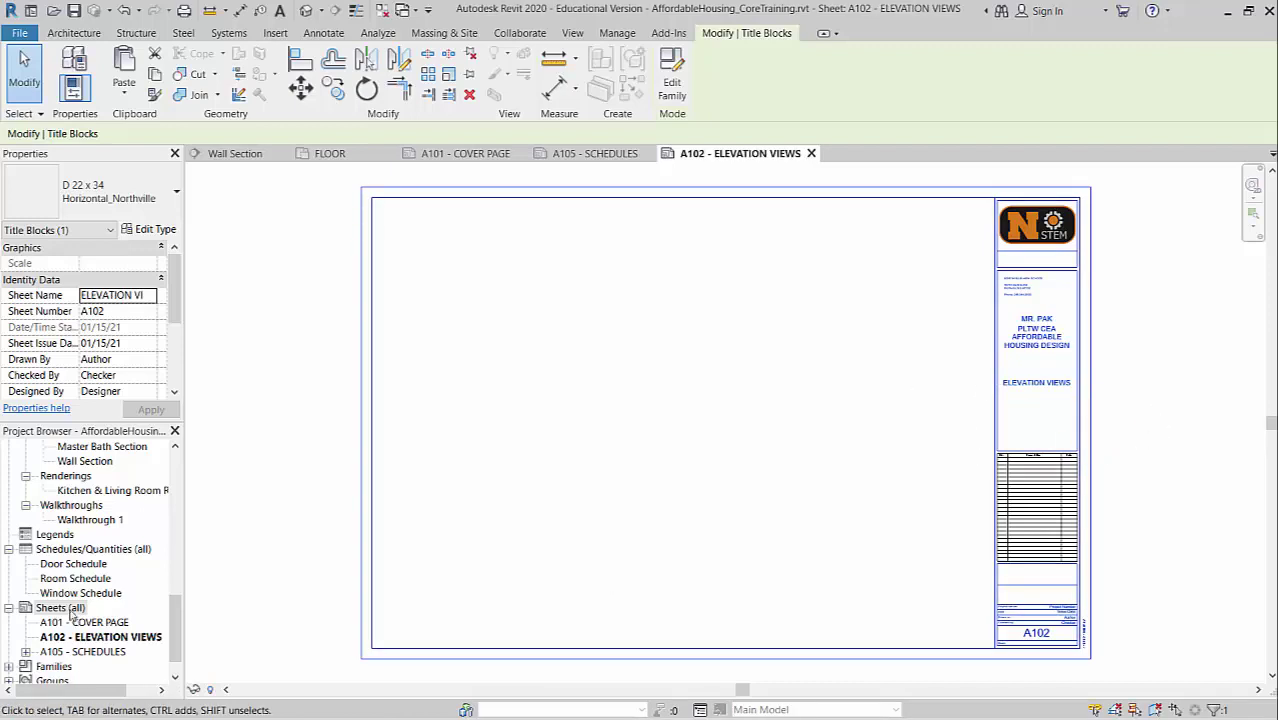
{"action": "key", "text": "Escape"}
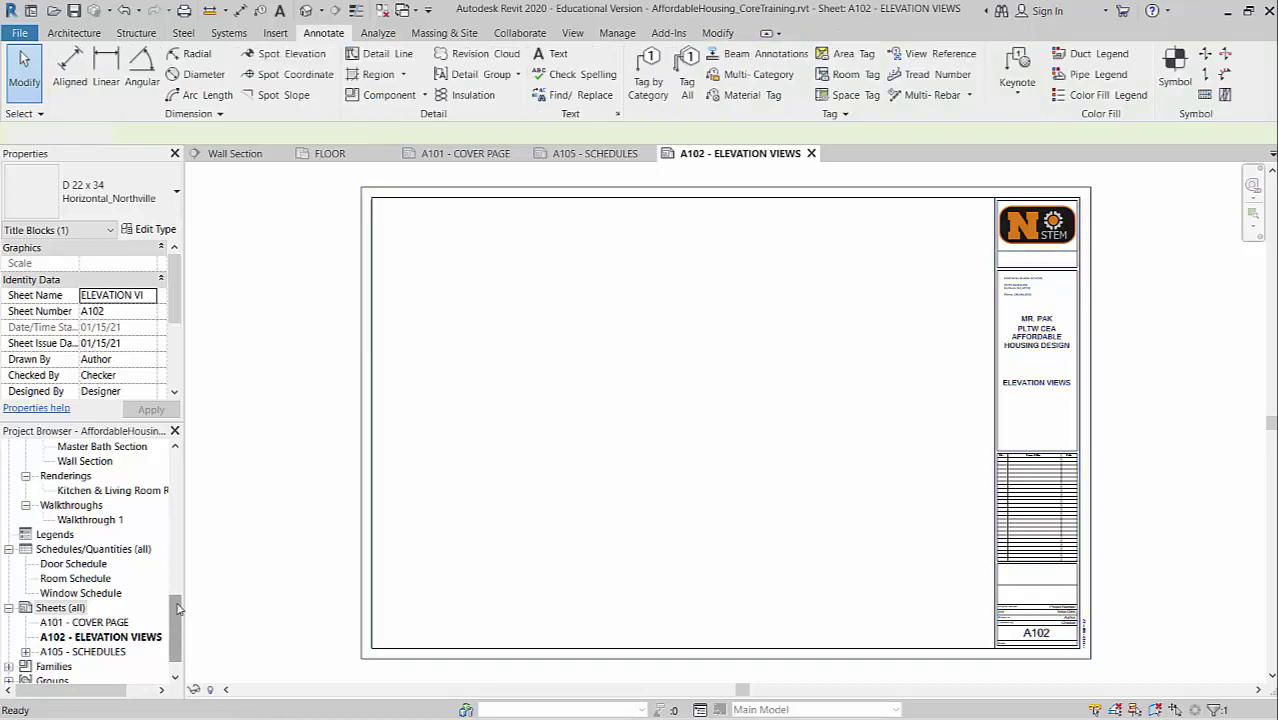
- Open the East building elevation view
{"action": "left_click_drag", "start_coordinate": [177, 640], "coordinate": [178, 593]}
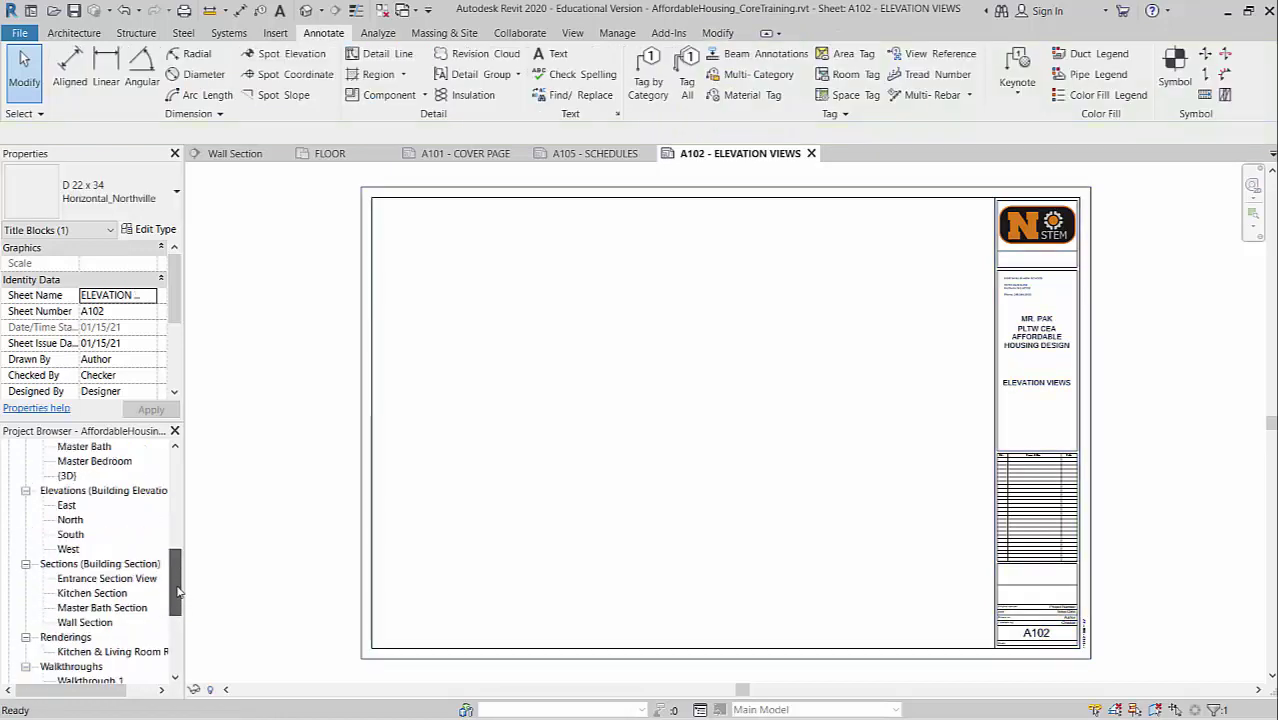
{"action": "left_click", "coordinate": [68, 507]}
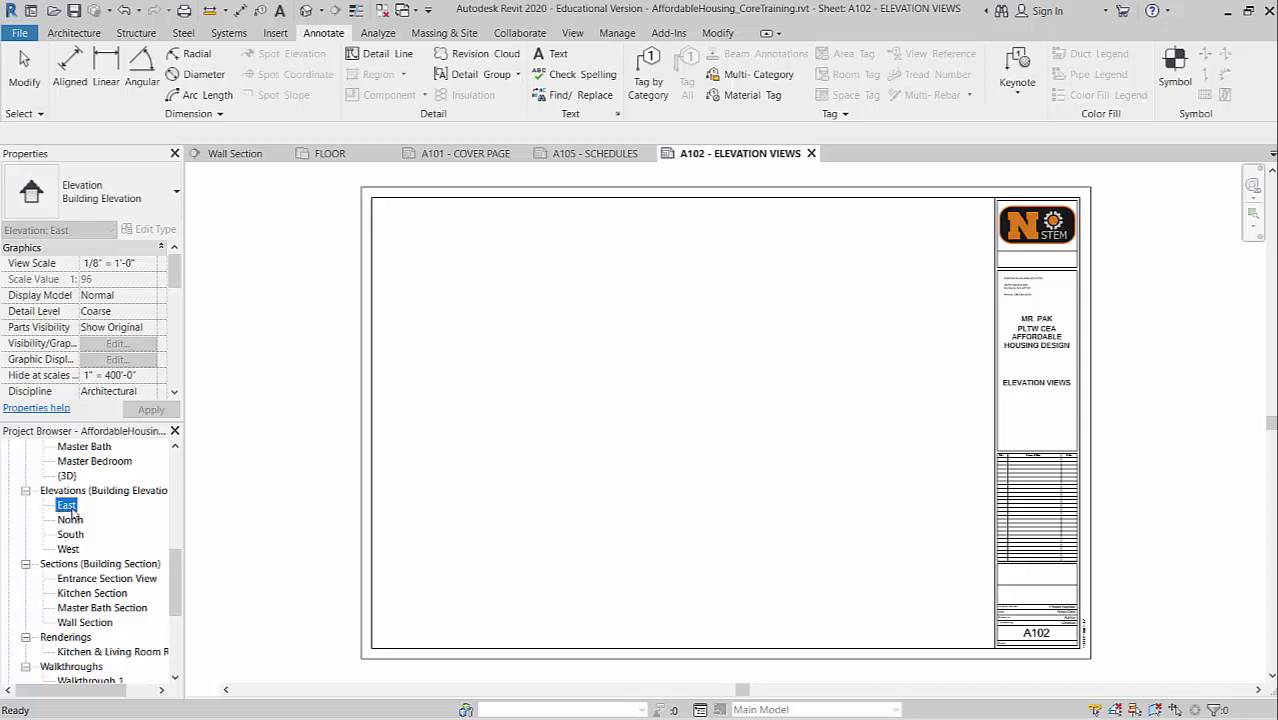
{"action": "double_click", "coordinate": [66, 505]}
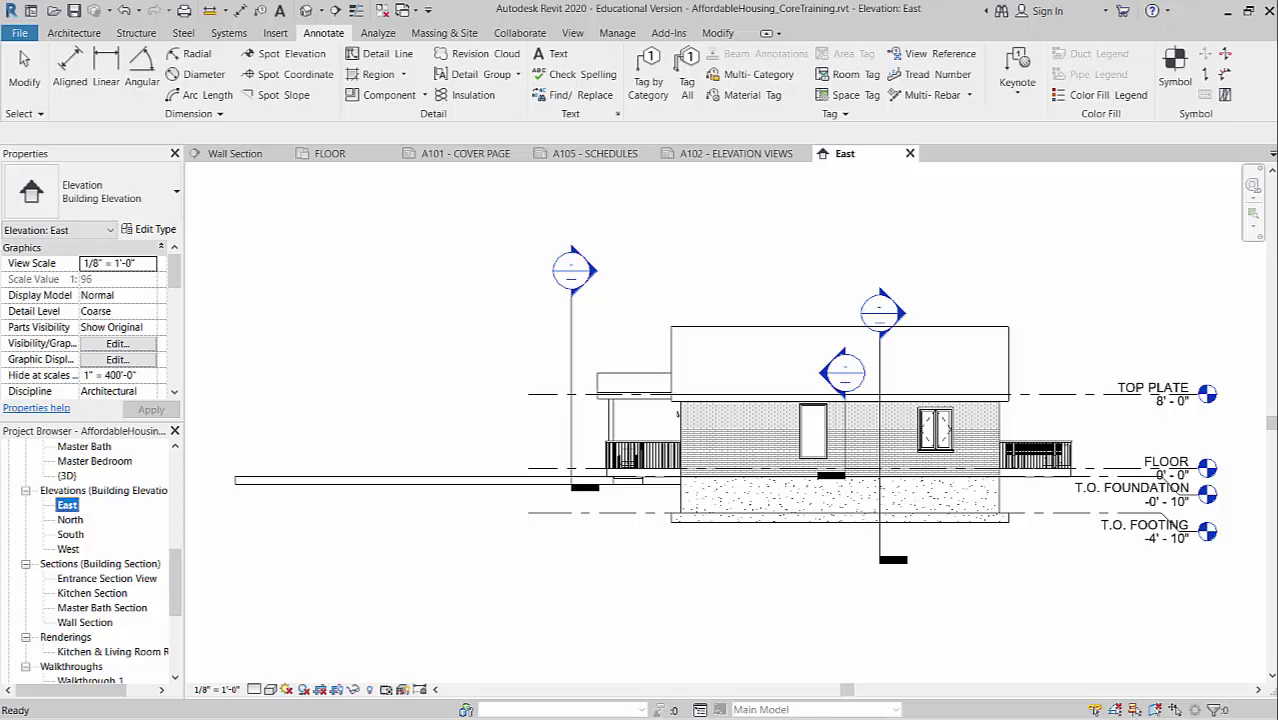
{"action": "scroll", "coordinate": [1192, 587], "scroll_direction": "down", "scroll_amount": 2}
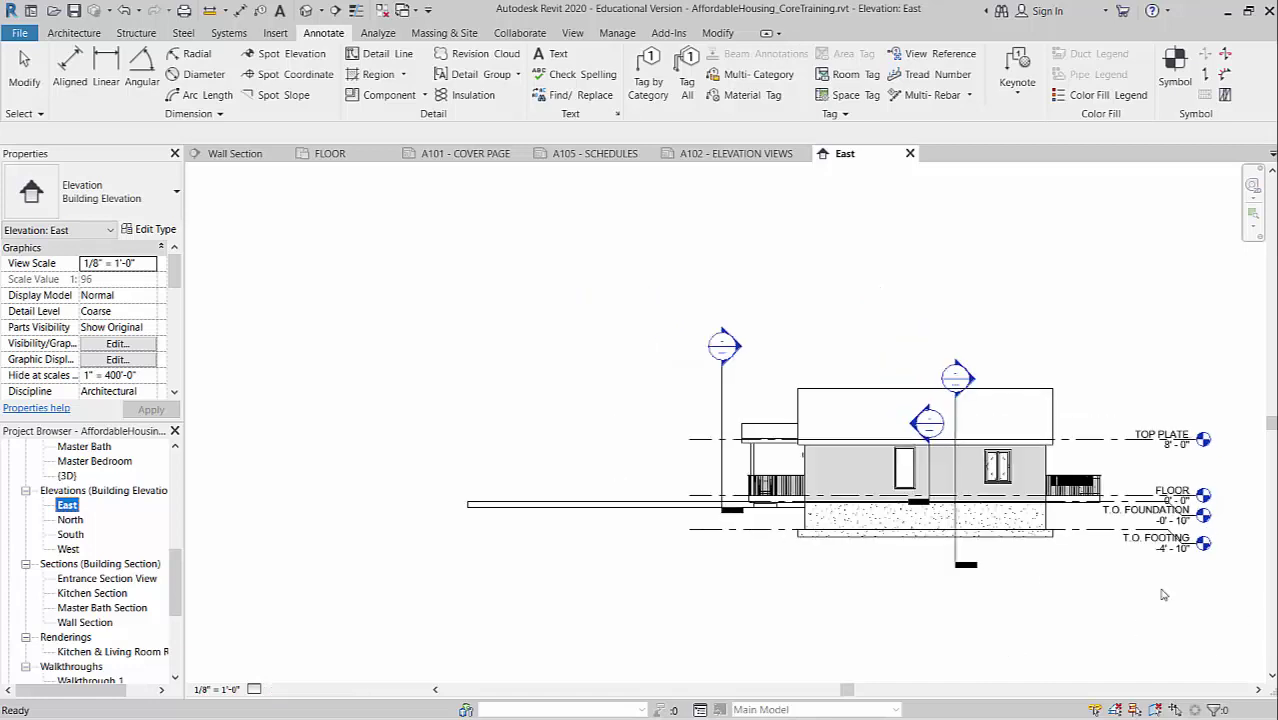
{"action": "left_click", "coordinate": [1100, 593]}
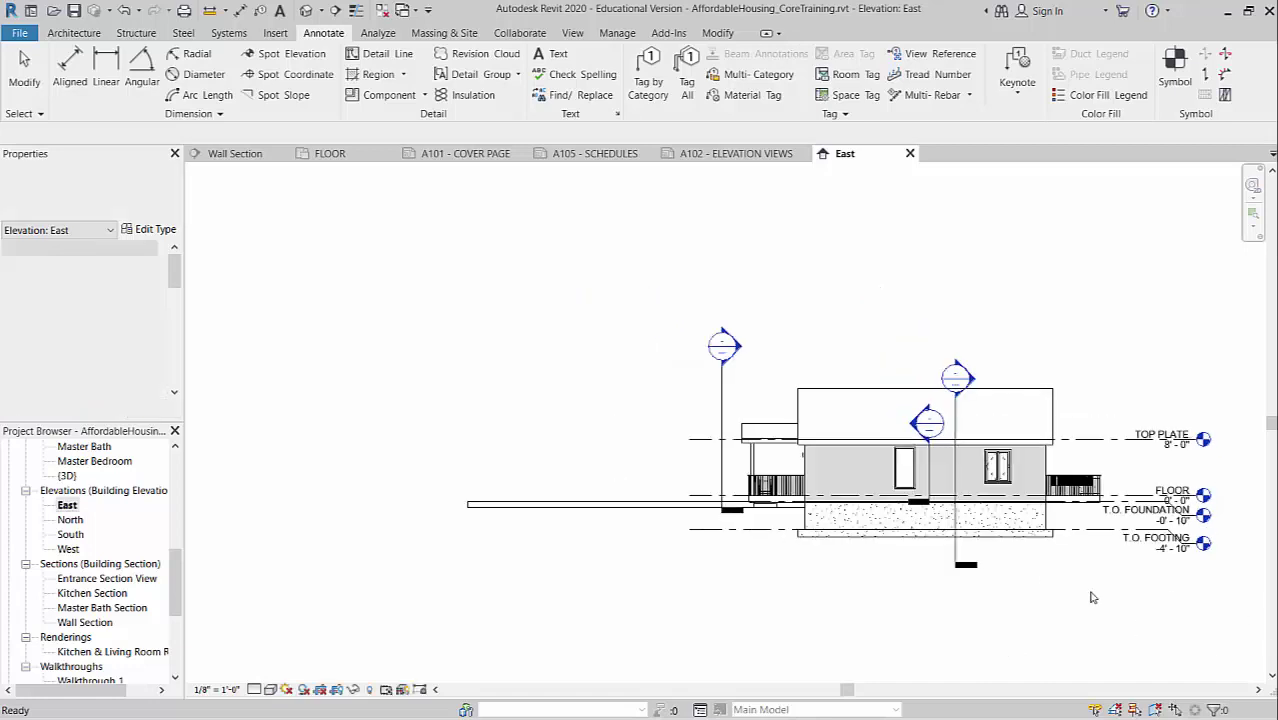
- Hide the Concrete Patio floor element extending out from the house in the East elevation
{"action": "left_click", "coordinate": [597, 507]}
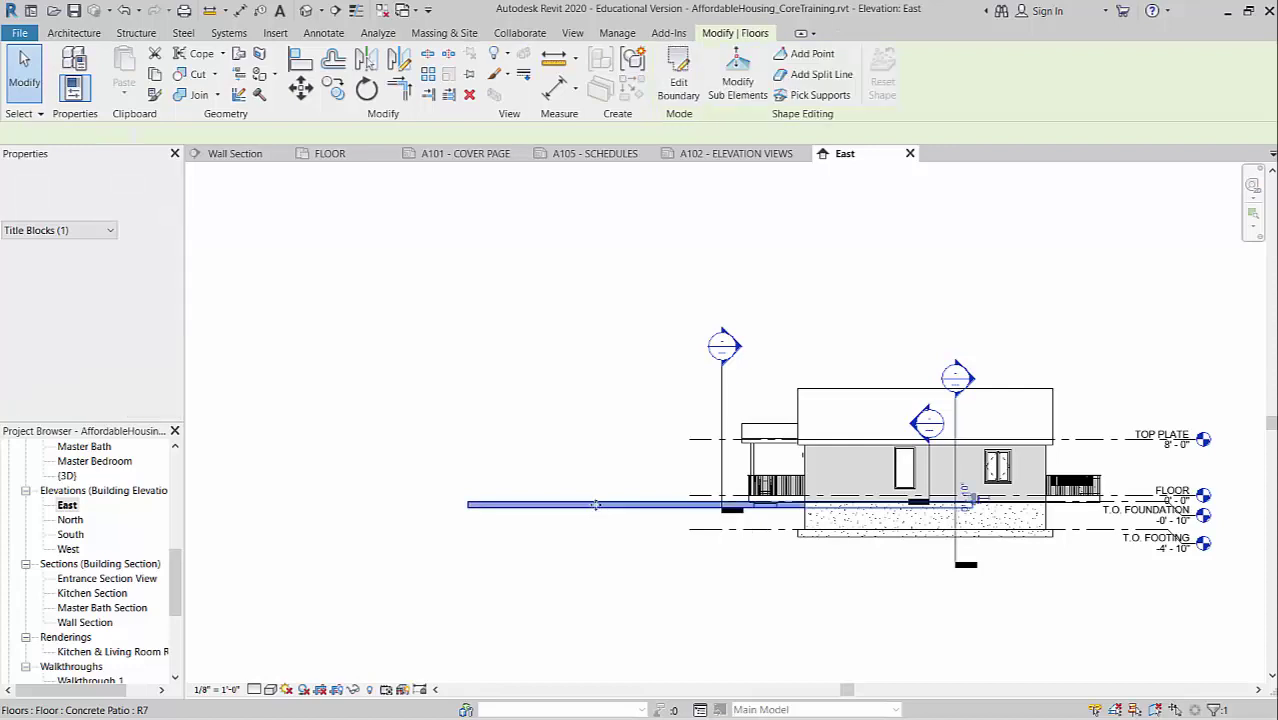
{"action": "right_click", "coordinate": [596, 505]}
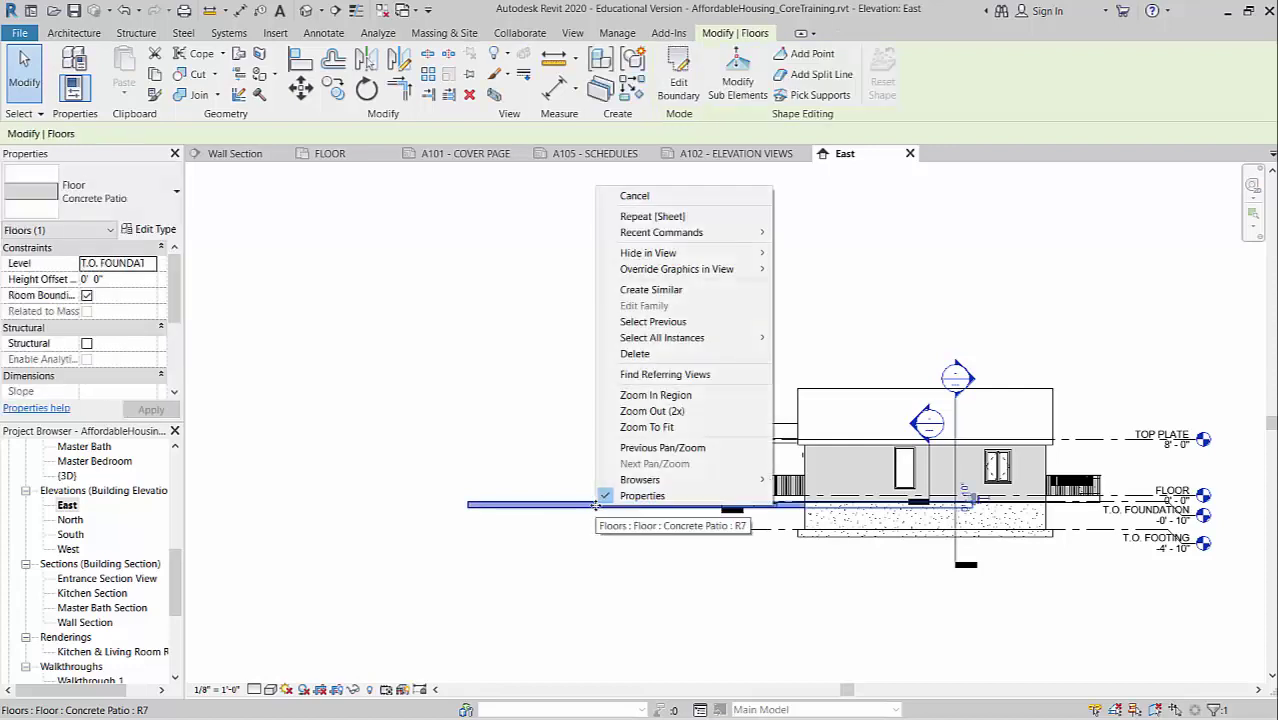
{"action": "mouse_move", "coordinate": [747, 254]}
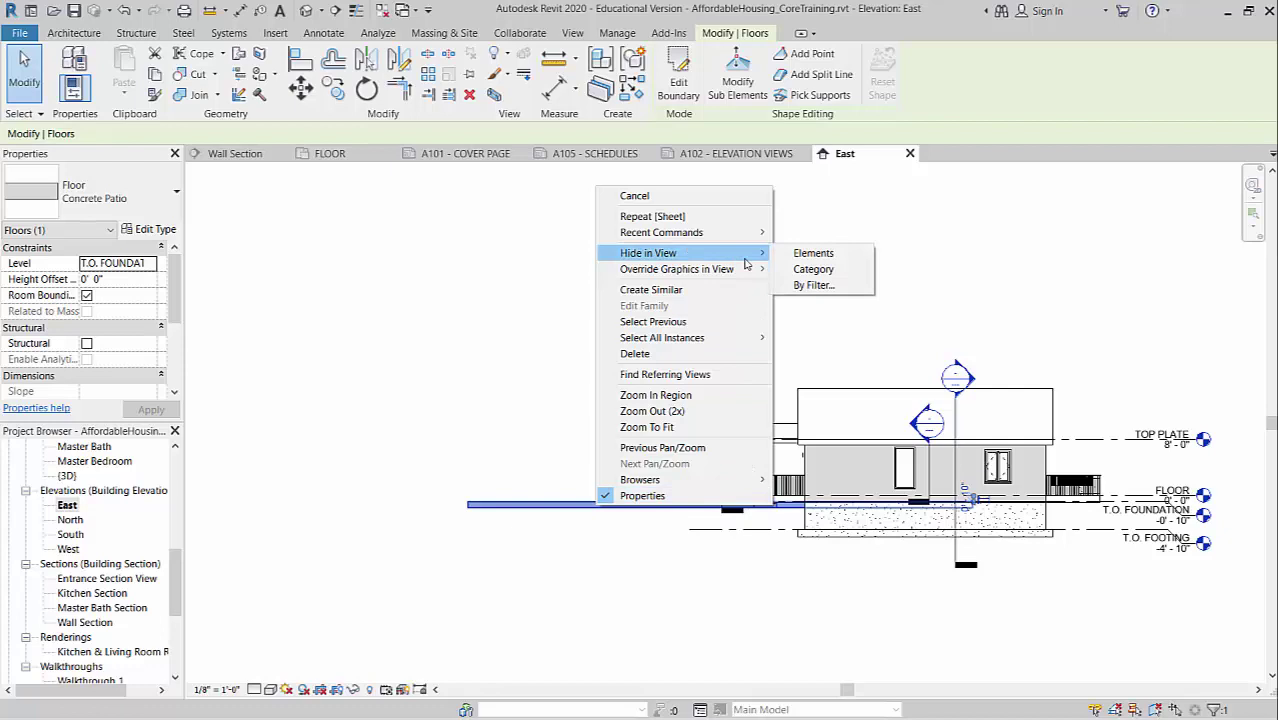
{"action": "left_click", "coordinate": [801, 258]}
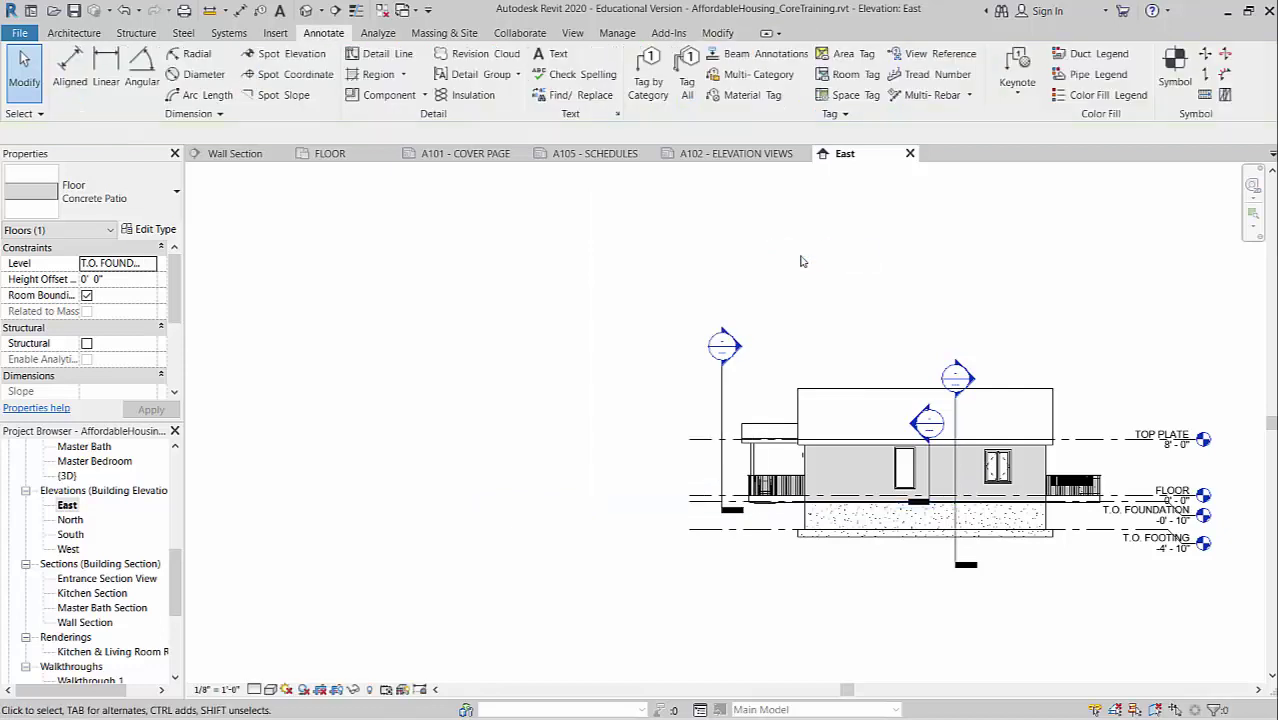
- Hide the section marker that runs through the house to below the footing in the East elevation
{"action": "left_click", "coordinate": [955, 432]}
{"action": "right_click", "coordinate": [955, 430]}
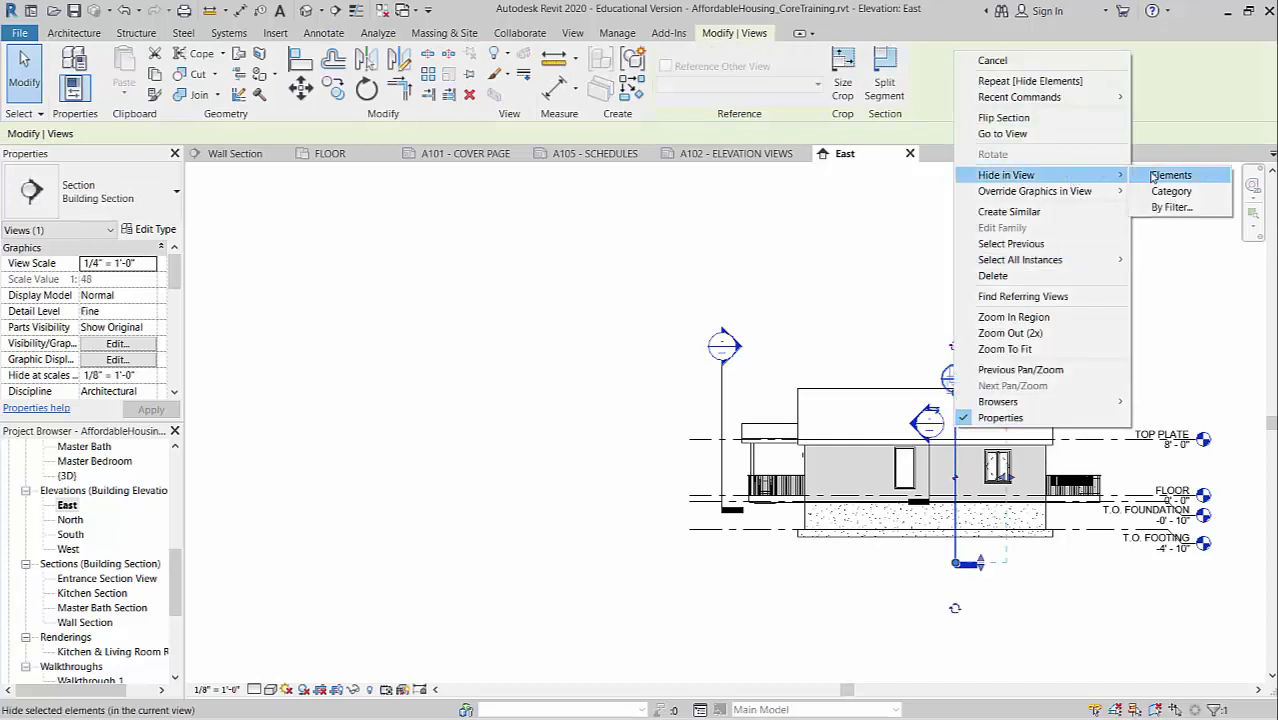
{"action": "left_click", "coordinate": [1160, 177]}
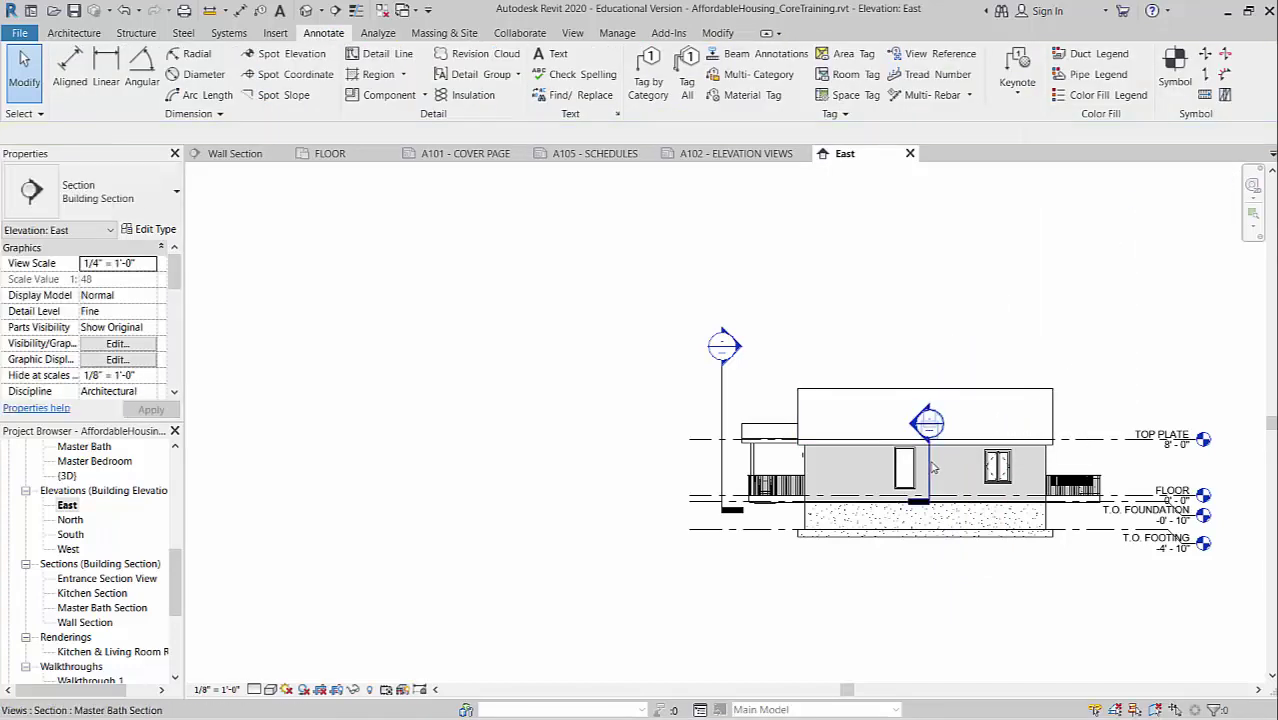
- Hide the Master Bath Section marker element that crosses the house wall in the East elevation
{"action": "left_click", "coordinate": [930, 468]}
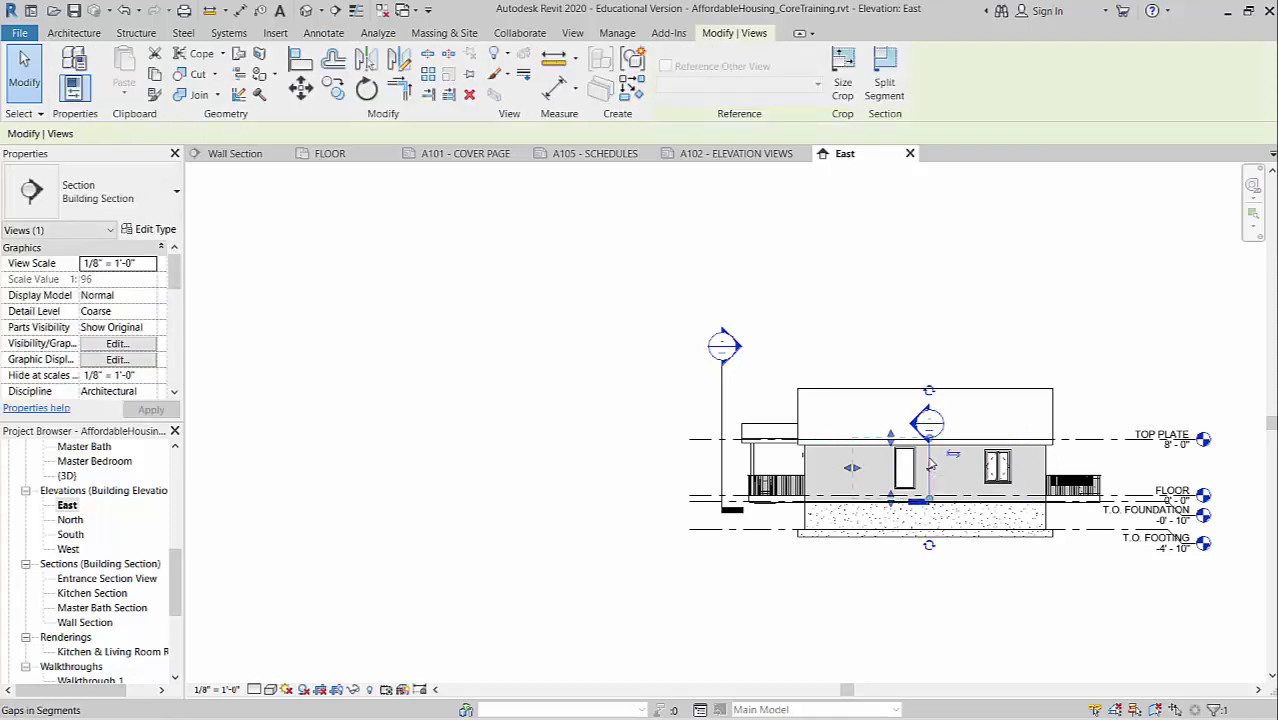
{"action": "right_click", "coordinate": [930, 465]}
{"action": "mouse_move", "coordinate": [1000, 205]}
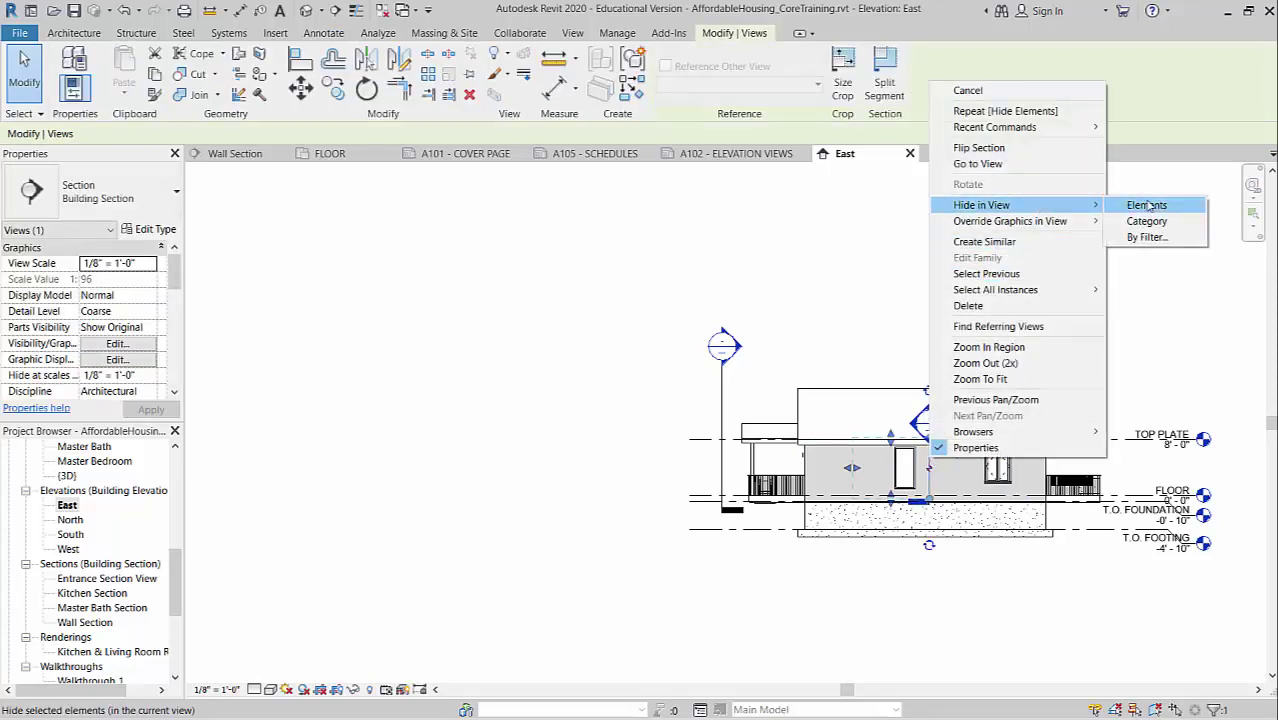
{"action": "left_click", "coordinate": [1148, 206]}
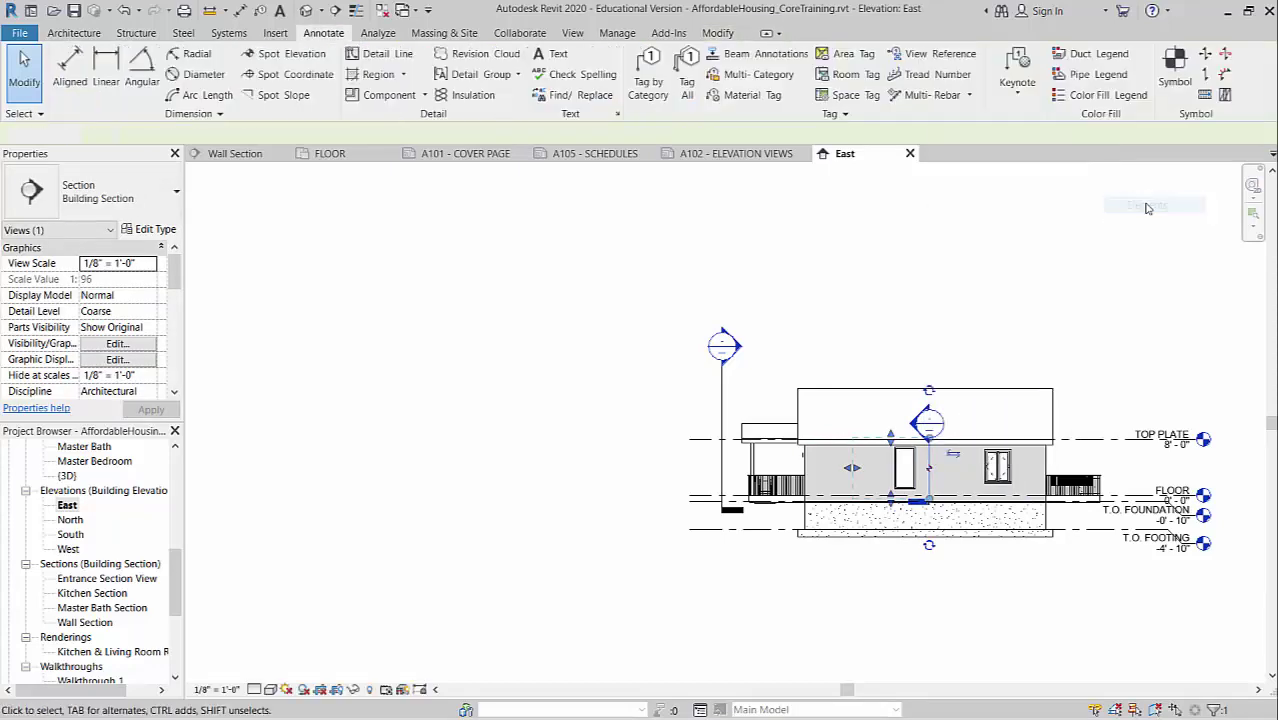
- Hide the tall section marker element standing beside the covered porch in the East elevation
{"action": "left_click", "coordinate": [724, 399]}
{"action": "right_click", "coordinate": [724, 399]}
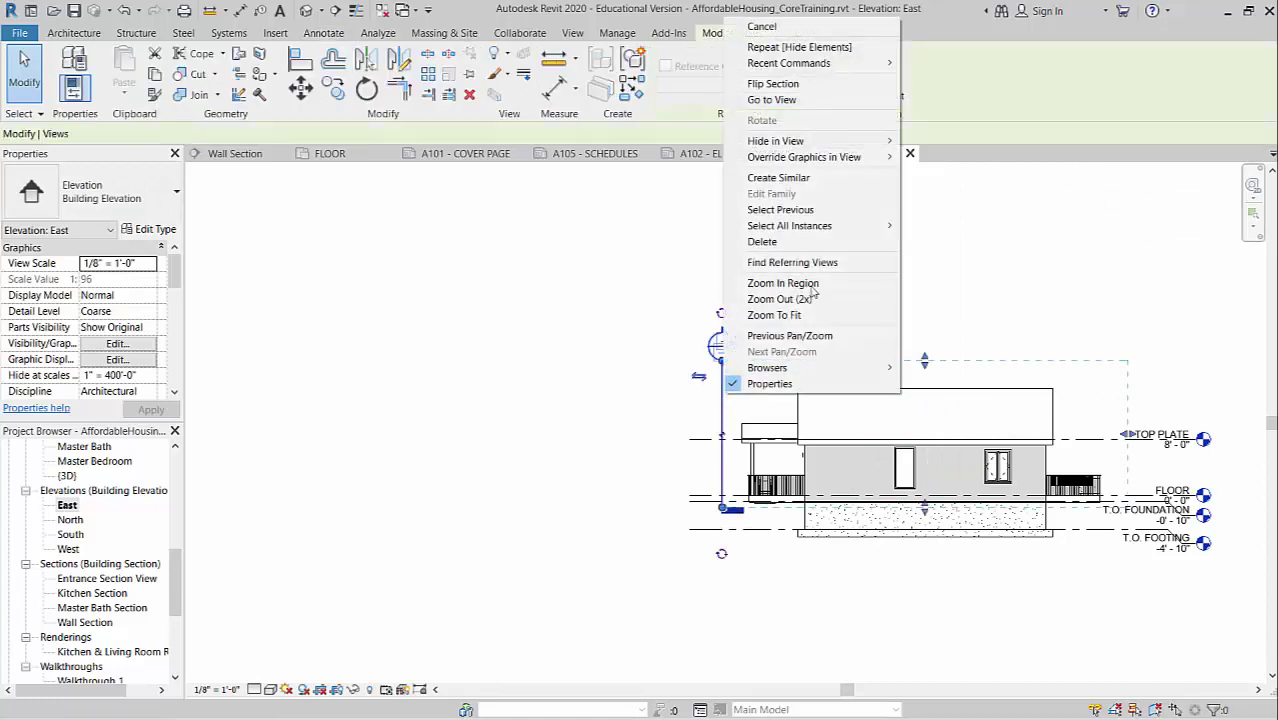
{"action": "mouse_move", "coordinate": [860, 140]}
{"action": "left_click", "coordinate": [940, 141]}
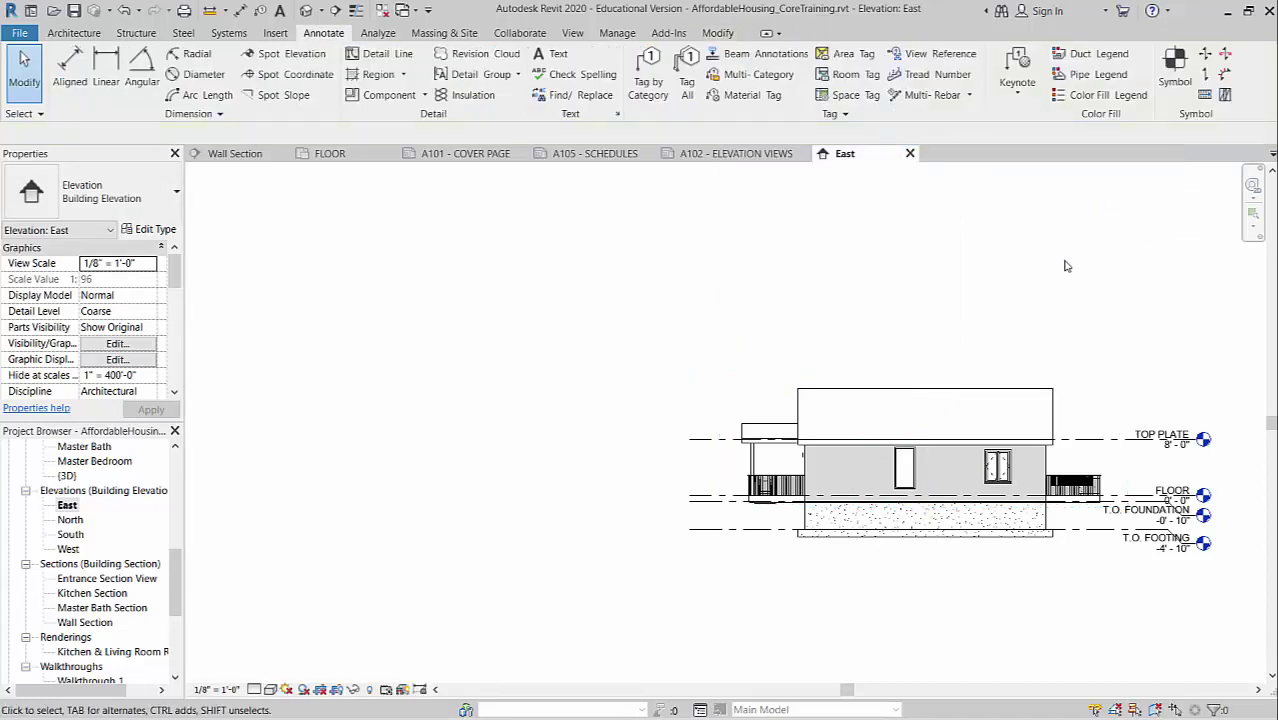
{"action": "middle_click_drag", "start_coordinate": [1174, 386], "coordinate": [1036, 382]}
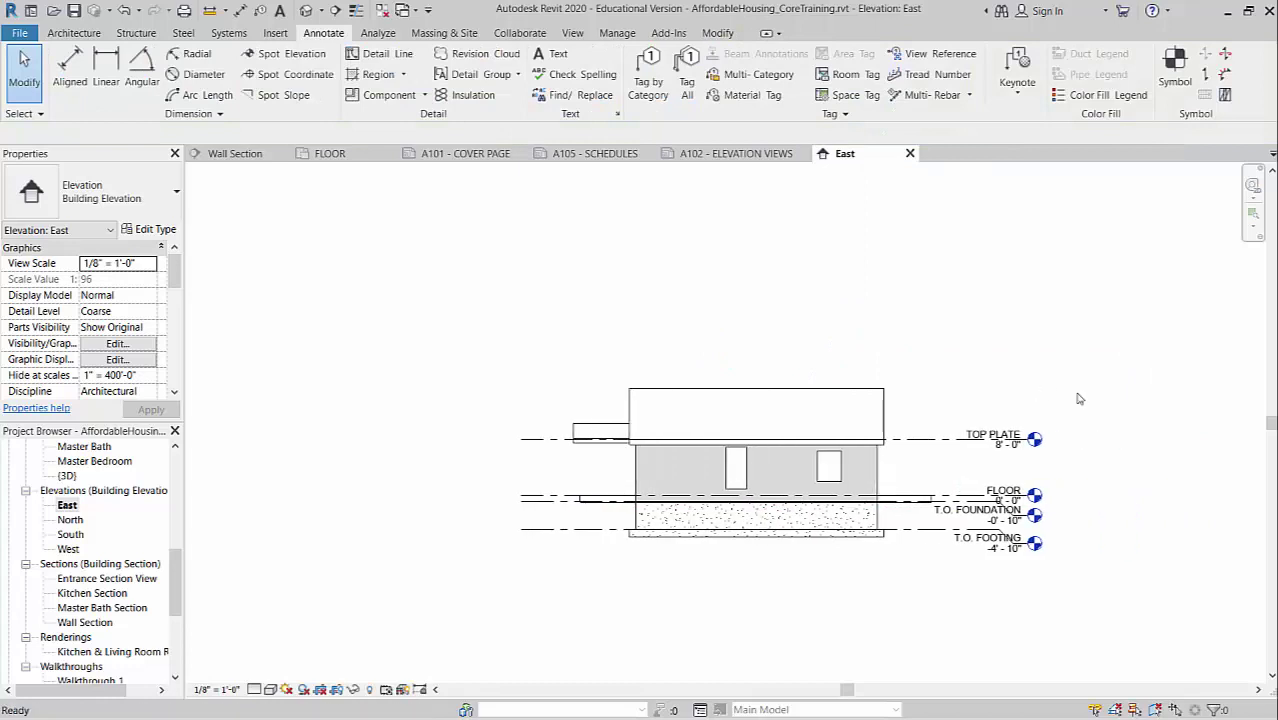
{"action": "scroll", "coordinate": [1145, 471], "scroll_direction": "down", "scroll_amount": 1}
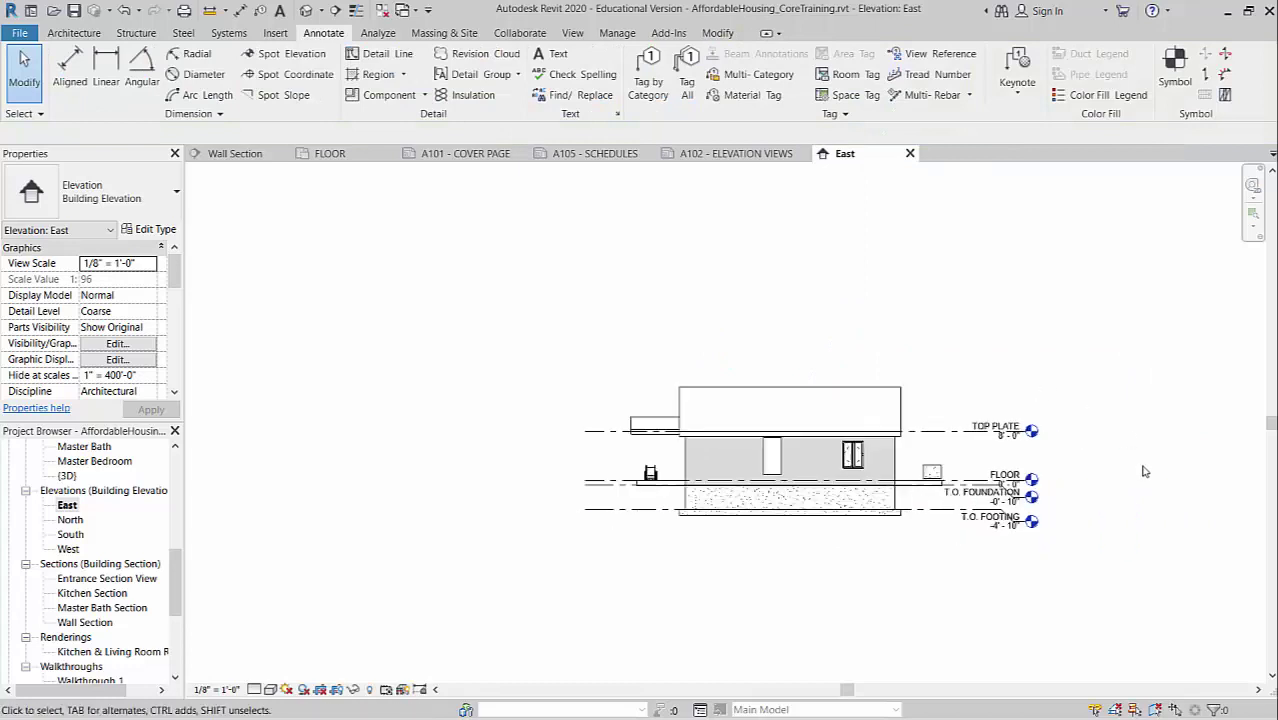
{"action": "left_click", "coordinate": [650, 476]}
{"action": "right_click", "coordinate": [651, 478]}
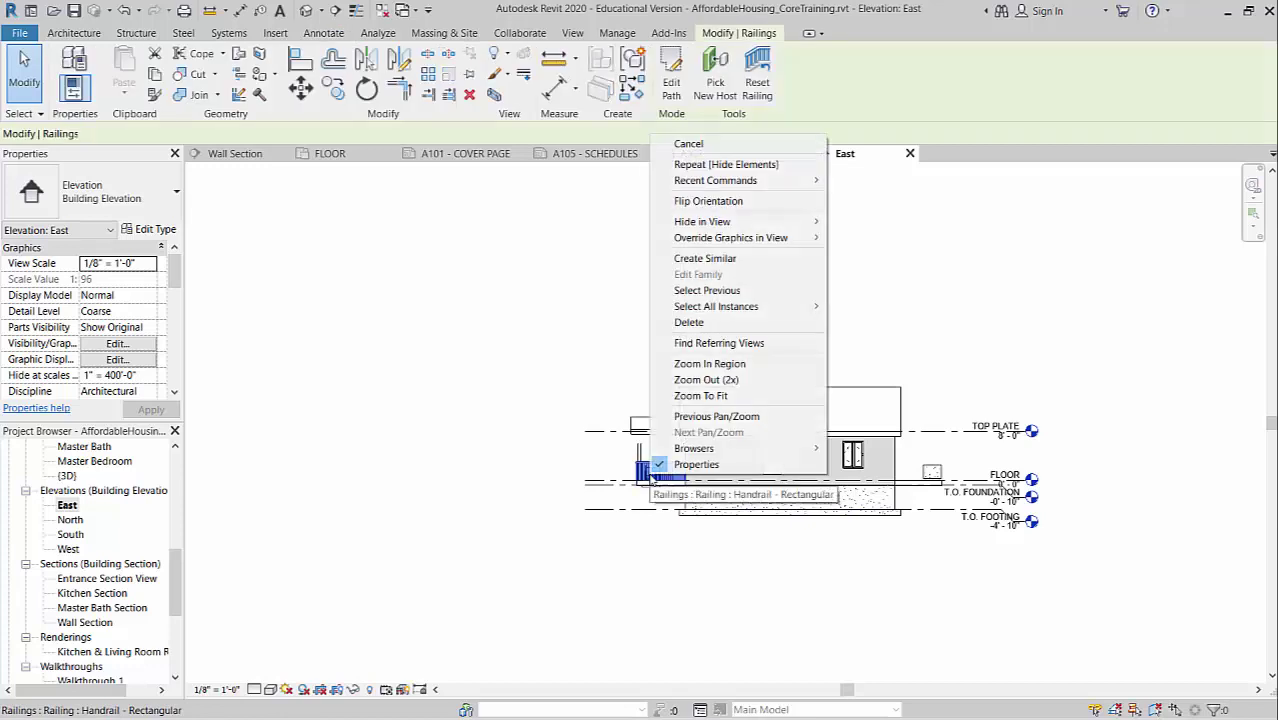
{"action": "left_click", "coordinate": [511, 434]}
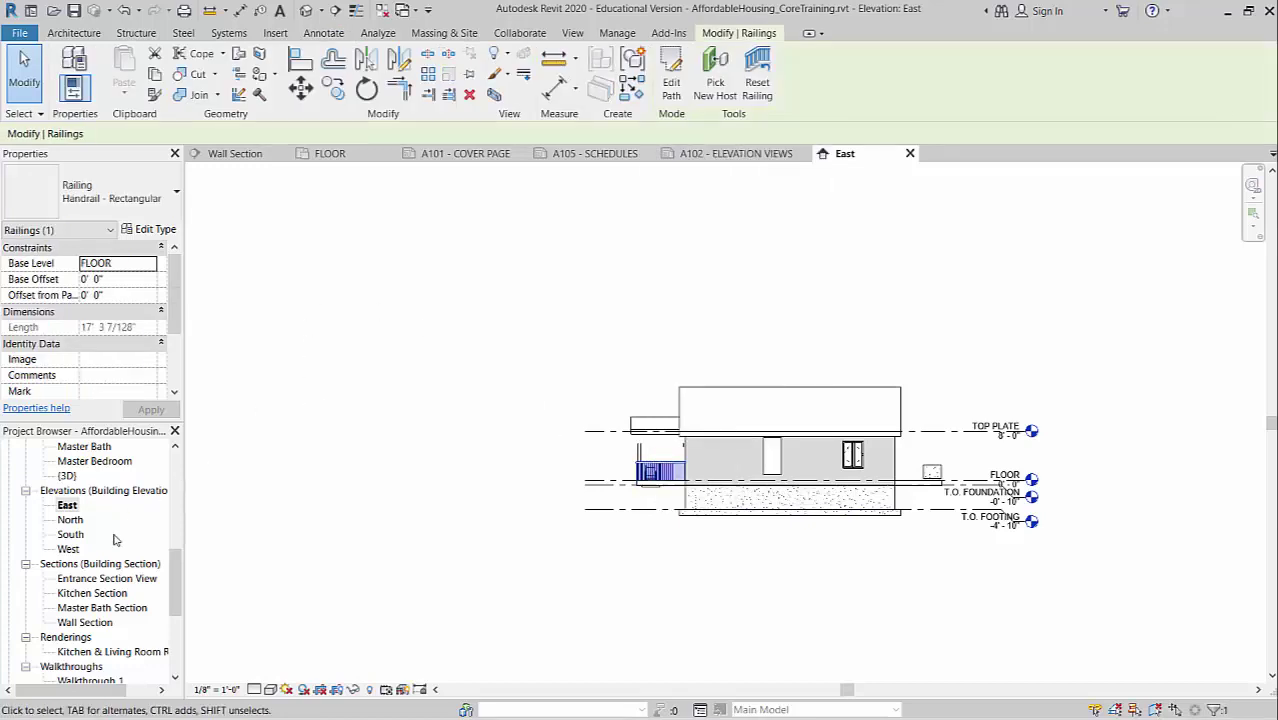
- Open sheet A102 - ELEVATION VIEWS and place the East building elevation near the top of the sheet
{"action": "scroll", "coordinate": [115, 622], "scroll_direction": "down", "scroll_amount": 5}
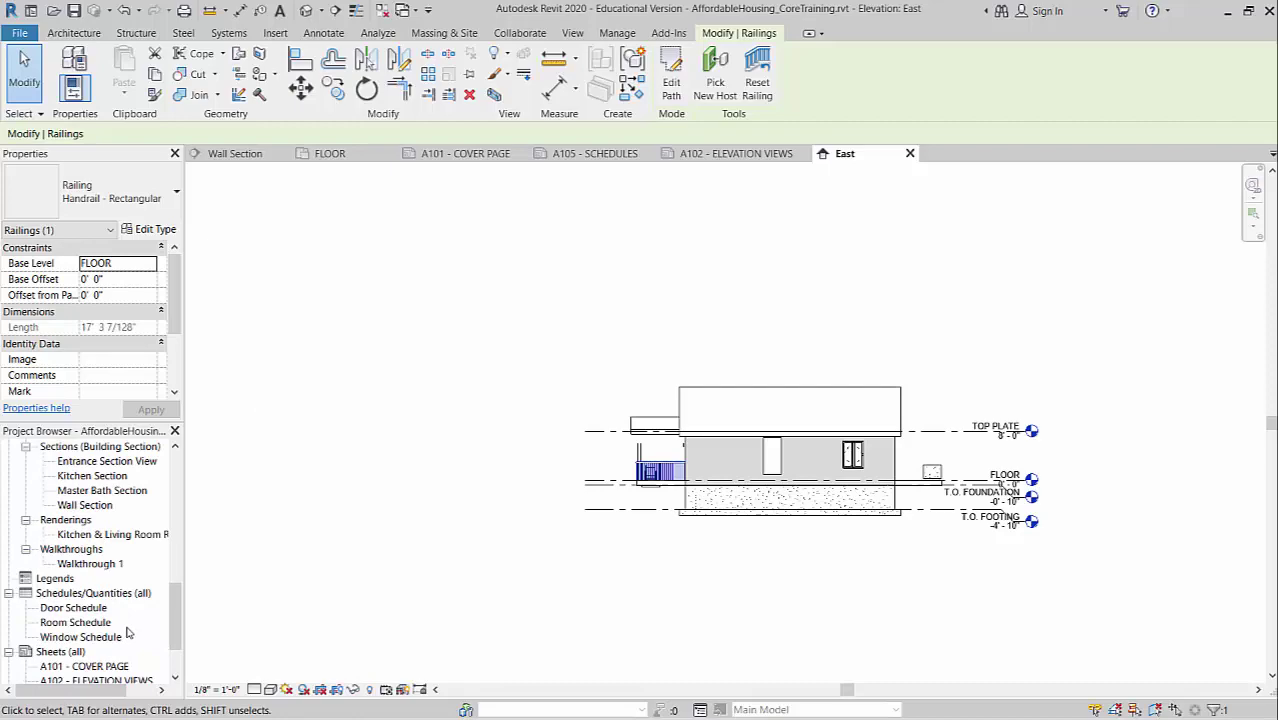
{"action": "double_click", "coordinate": [103, 638]}
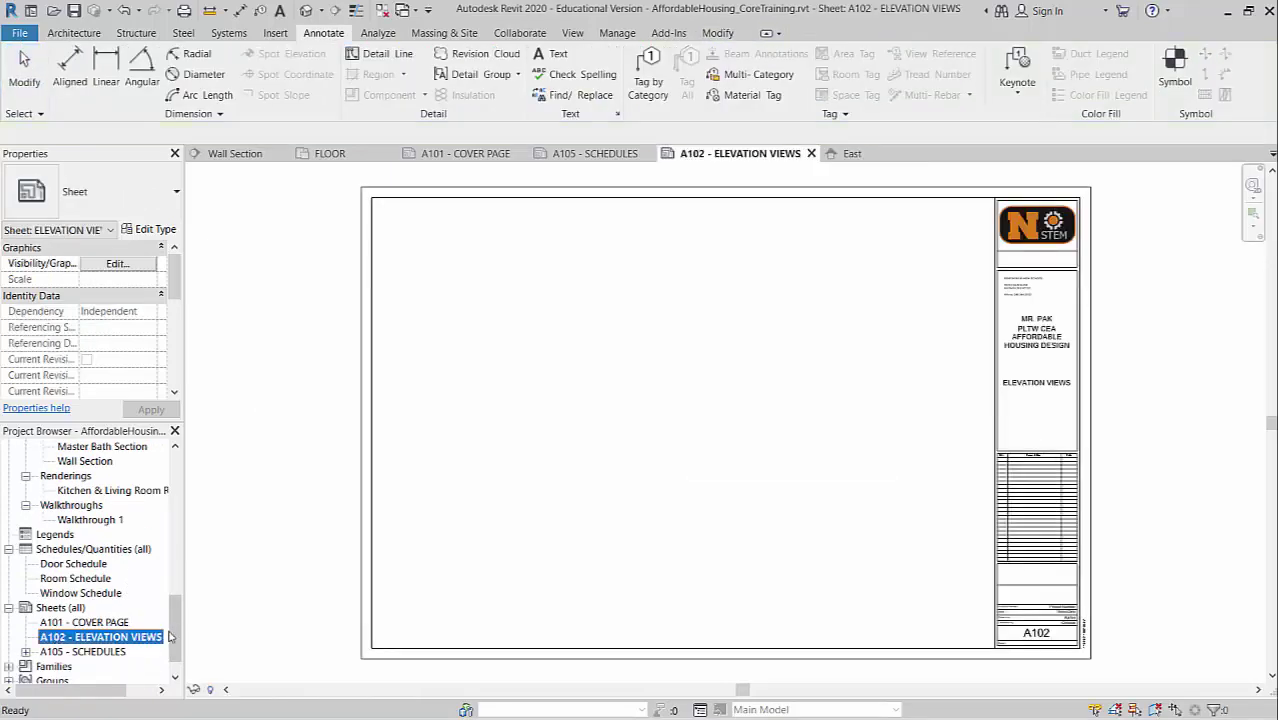
{"action": "scroll", "coordinate": [104, 565], "scroll_direction": "up", "scroll_amount": 9}
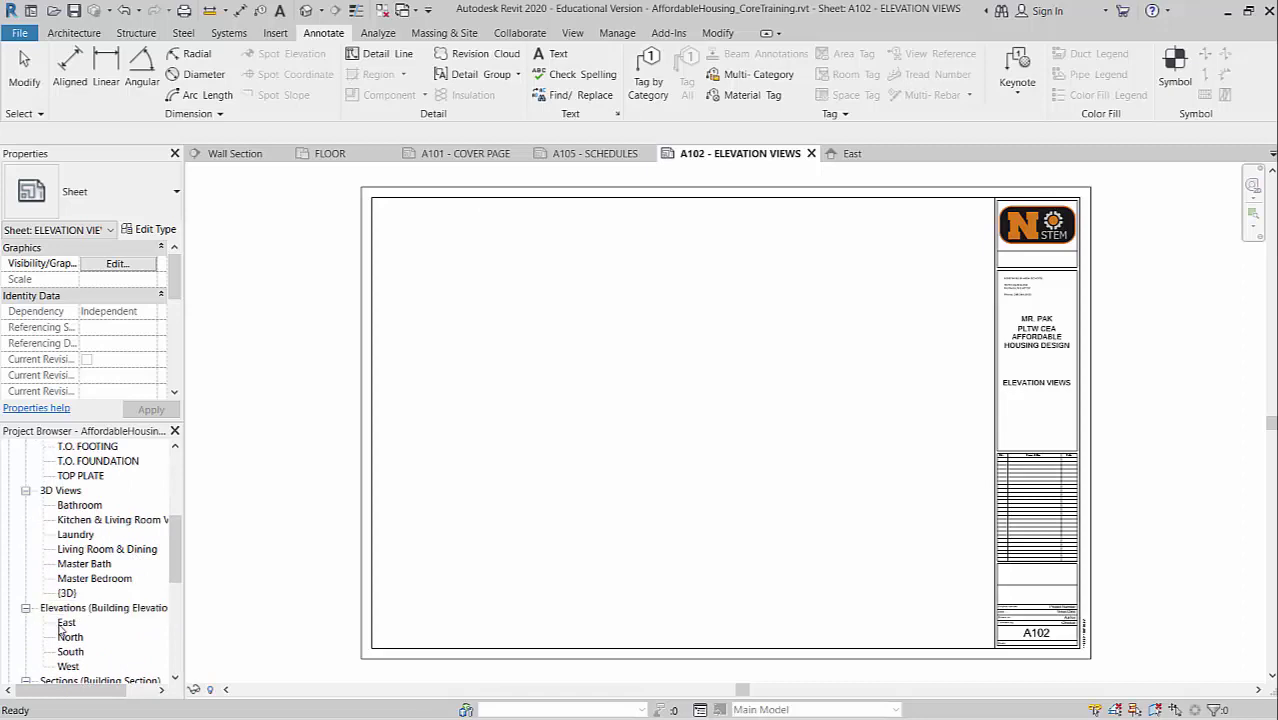
{"action": "left_click", "coordinate": [62, 625]}
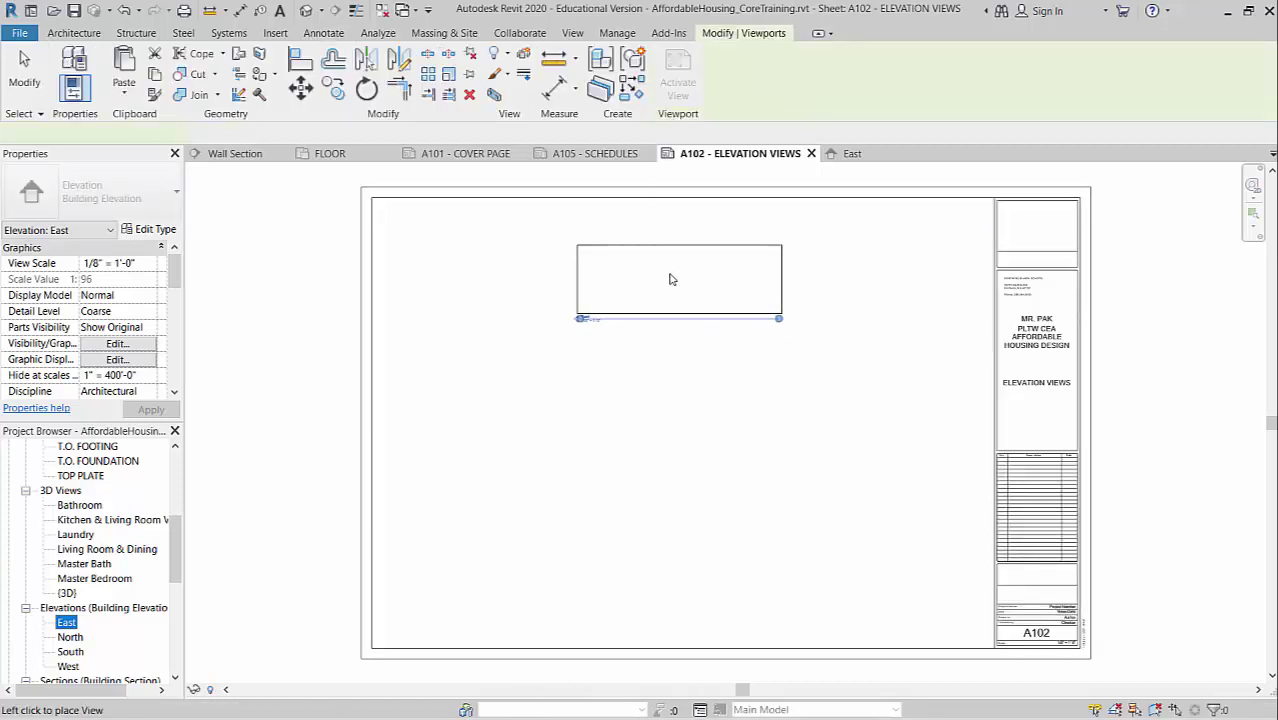
{"action": "left_click", "coordinate": [671, 279]}
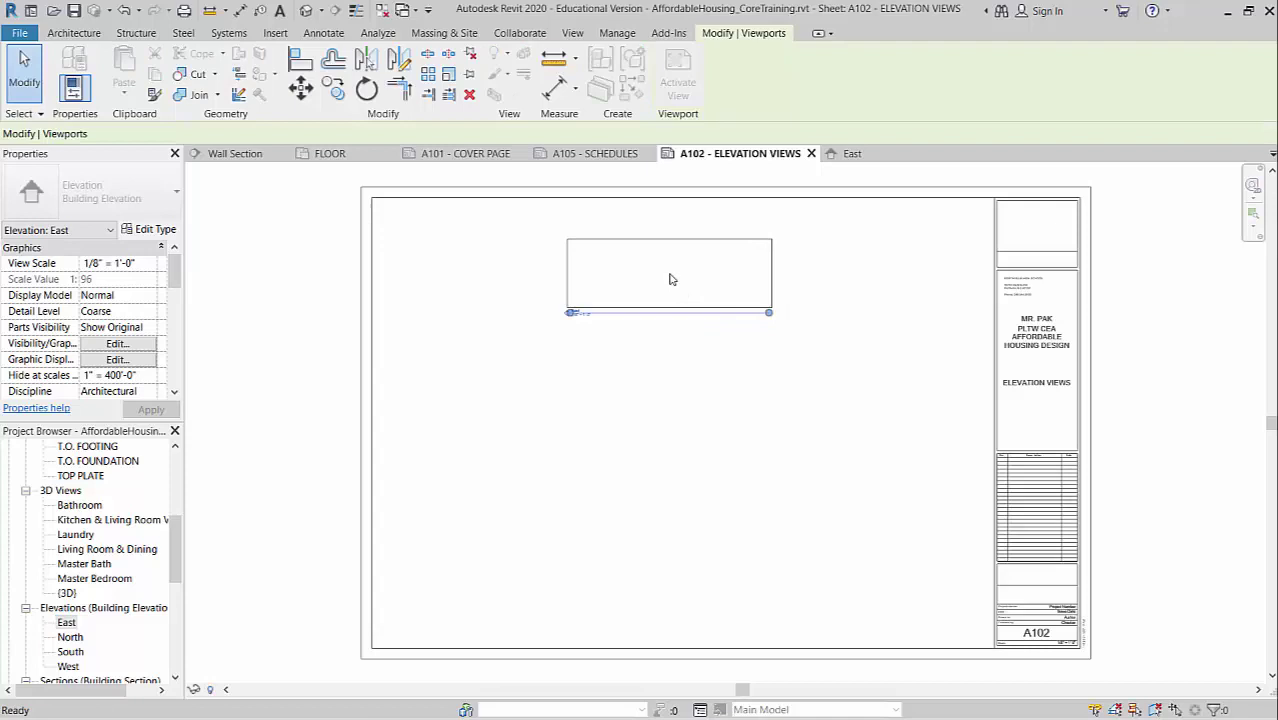
{"action": "scroll", "coordinate": [790, 298], "scroll_direction": "up", "scroll_amount": 1}
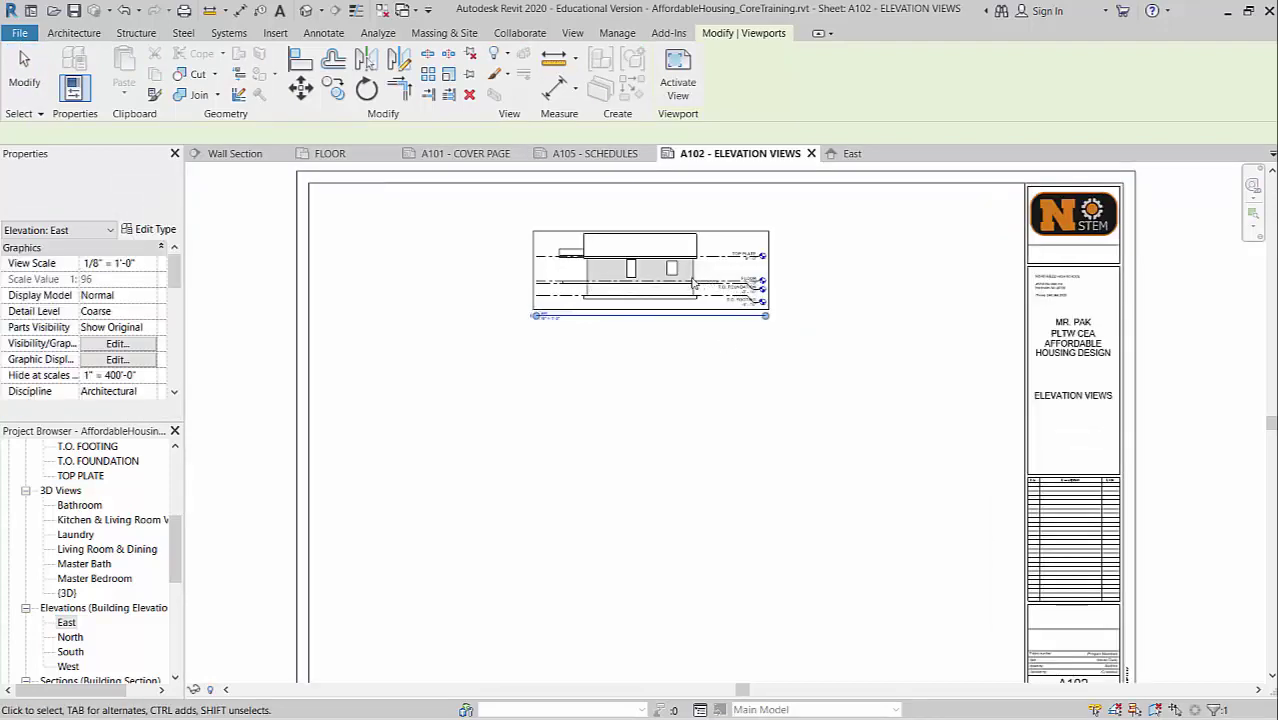
{"action": "scroll", "coordinate": [760, 288], "scroll_direction": "up", "scroll_amount": 2}
{"action": "left_click", "coordinate": [429, 338]}
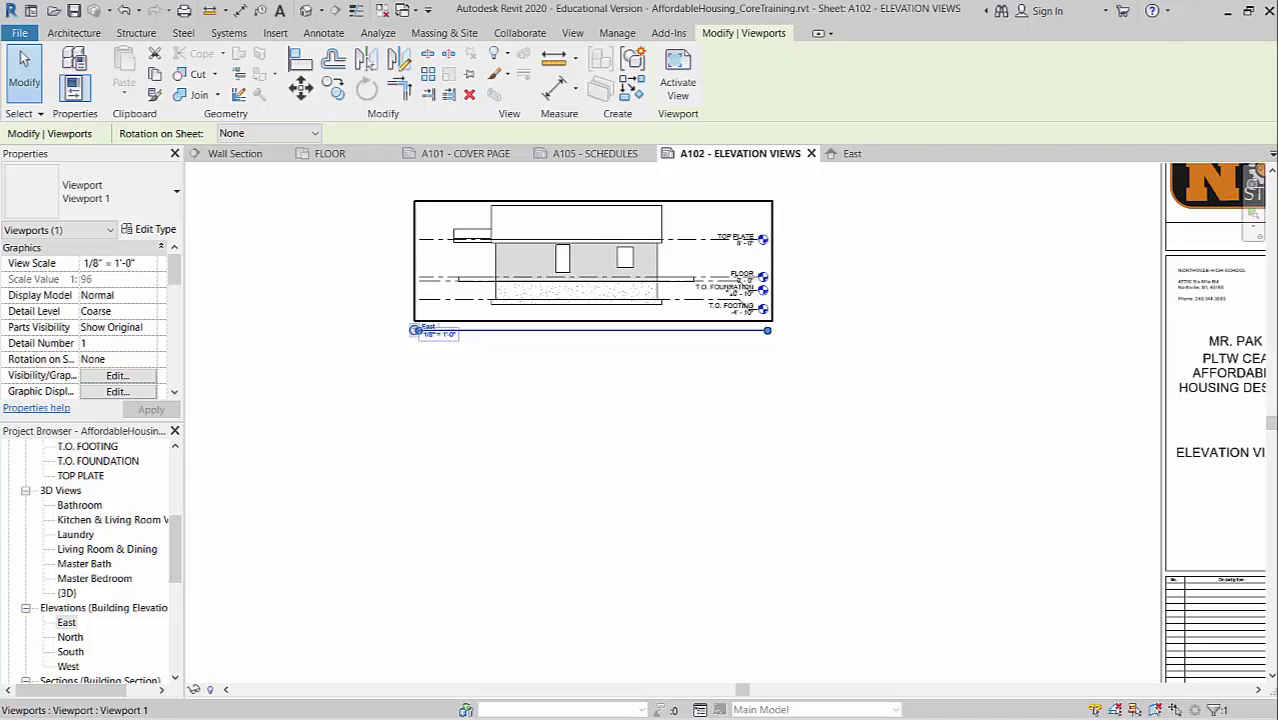
{"action": "scroll", "coordinate": [856, 371], "scroll_direction": "down", "scroll_amount": 4}
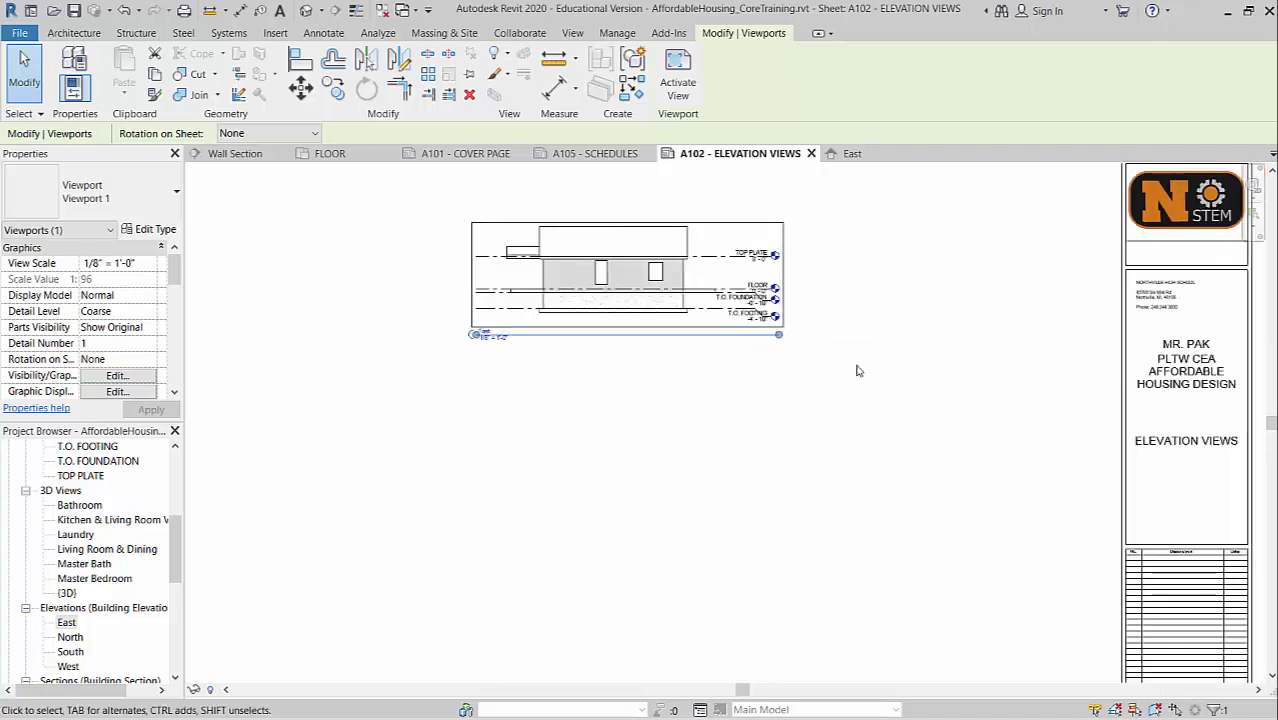
{"action": "scroll", "coordinate": [856, 371], "scroll_direction": "up", "scroll_amount": 1}
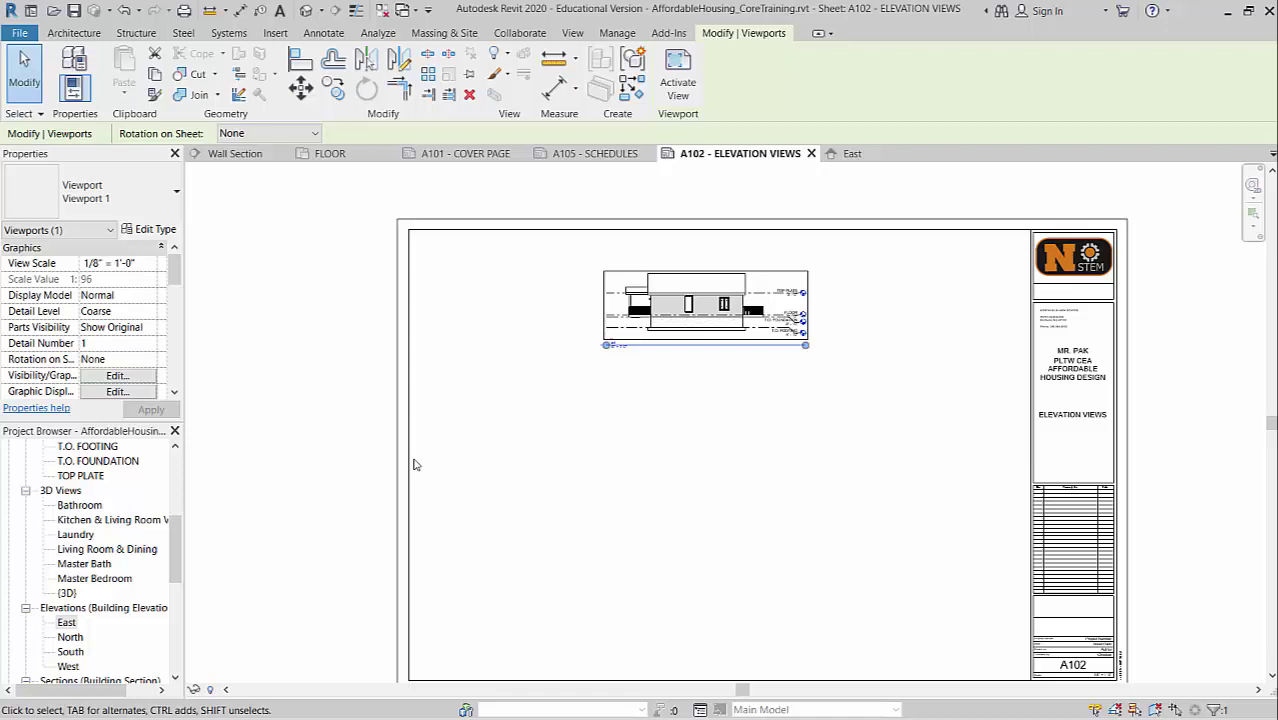
- Reopen the East elevation view and set its view scale to 1/4" = 1'-0"
{"action": "left_click", "coordinate": [66, 622]}
{"action": "scroll", "coordinate": [88, 596], "scroll_direction": "down", "scroll_amount": 4}
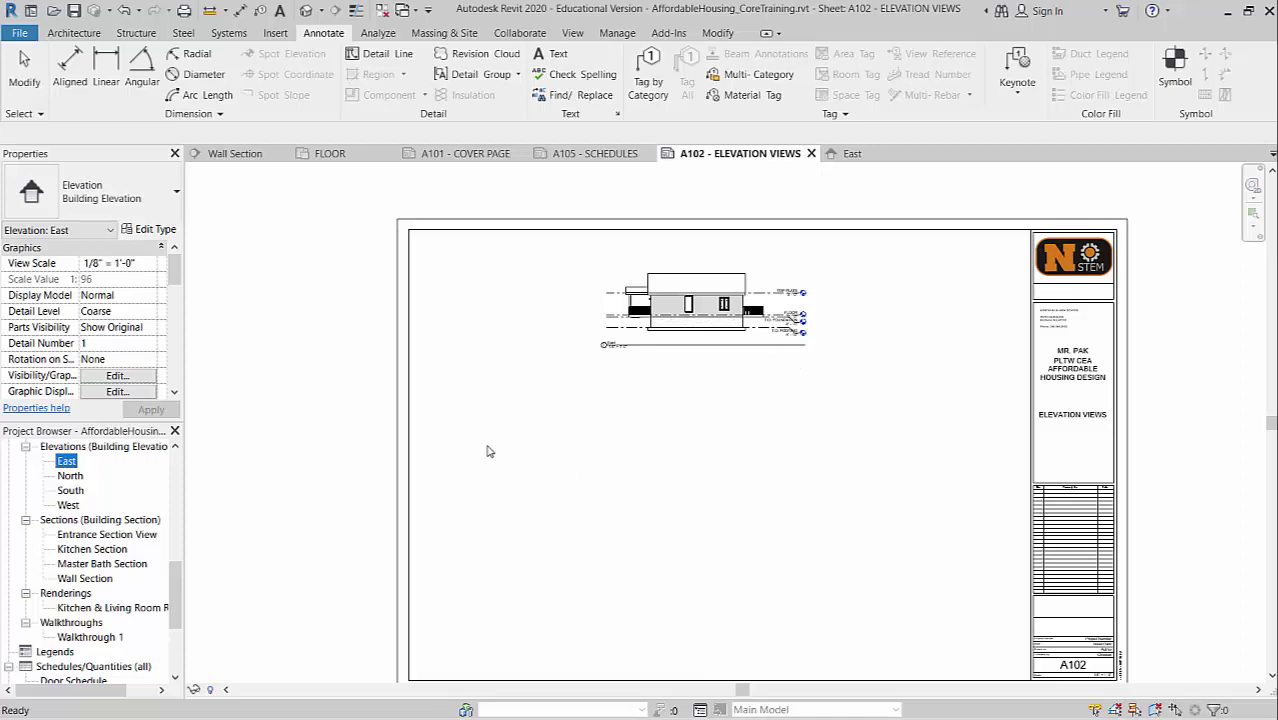
{"action": "left_click", "coordinate": [357, 447]}
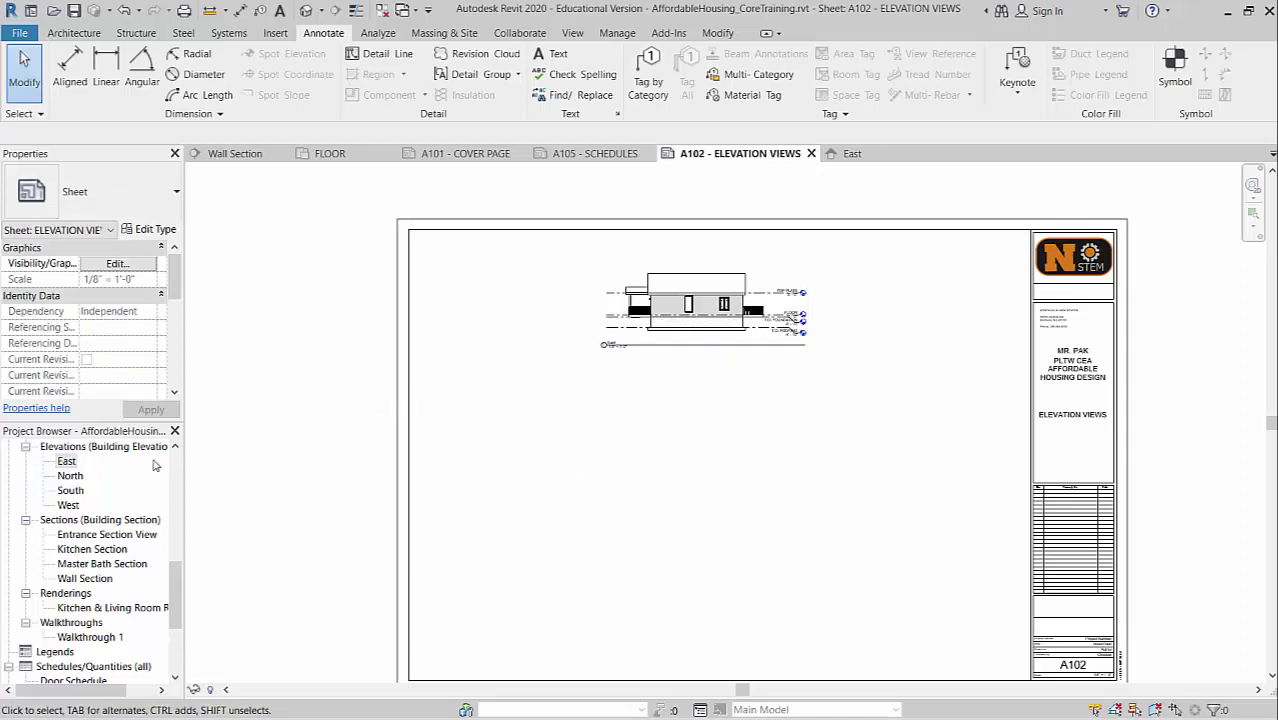
{"action": "double_click", "coordinate": [65, 463]}
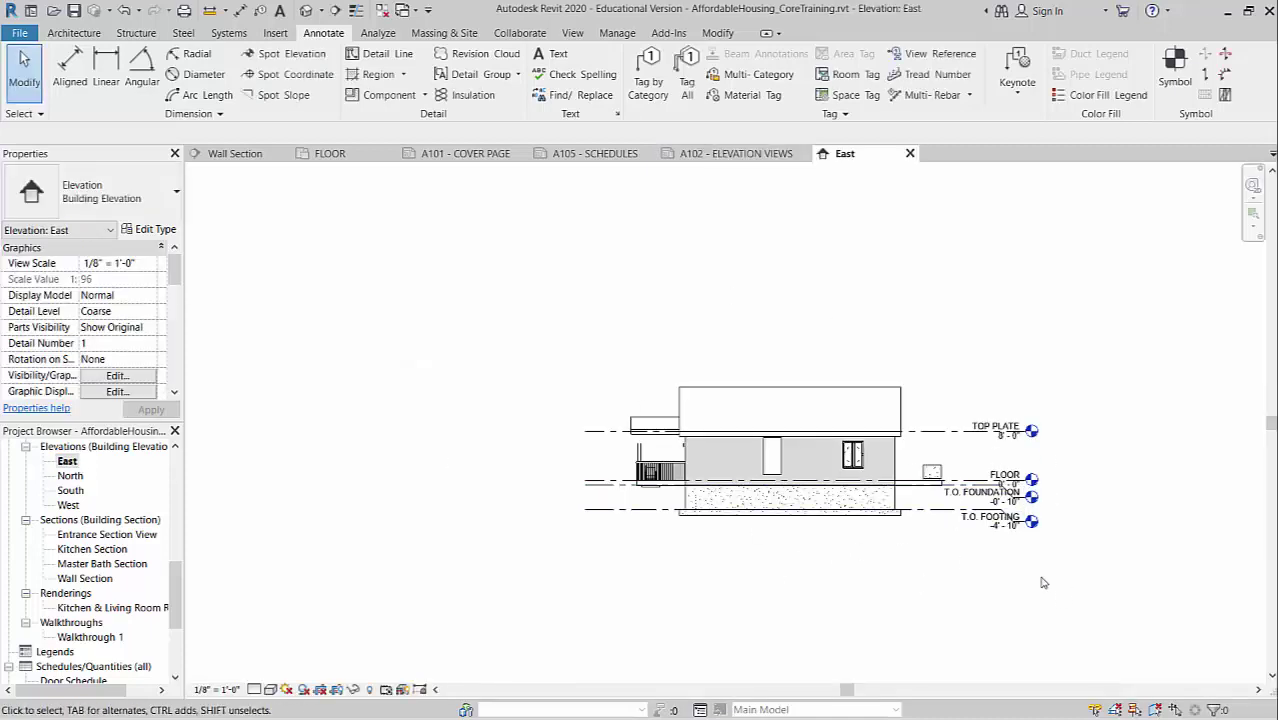
{"action": "middle_click_drag", "start_coordinate": [967, 565], "coordinate": [879, 543]}
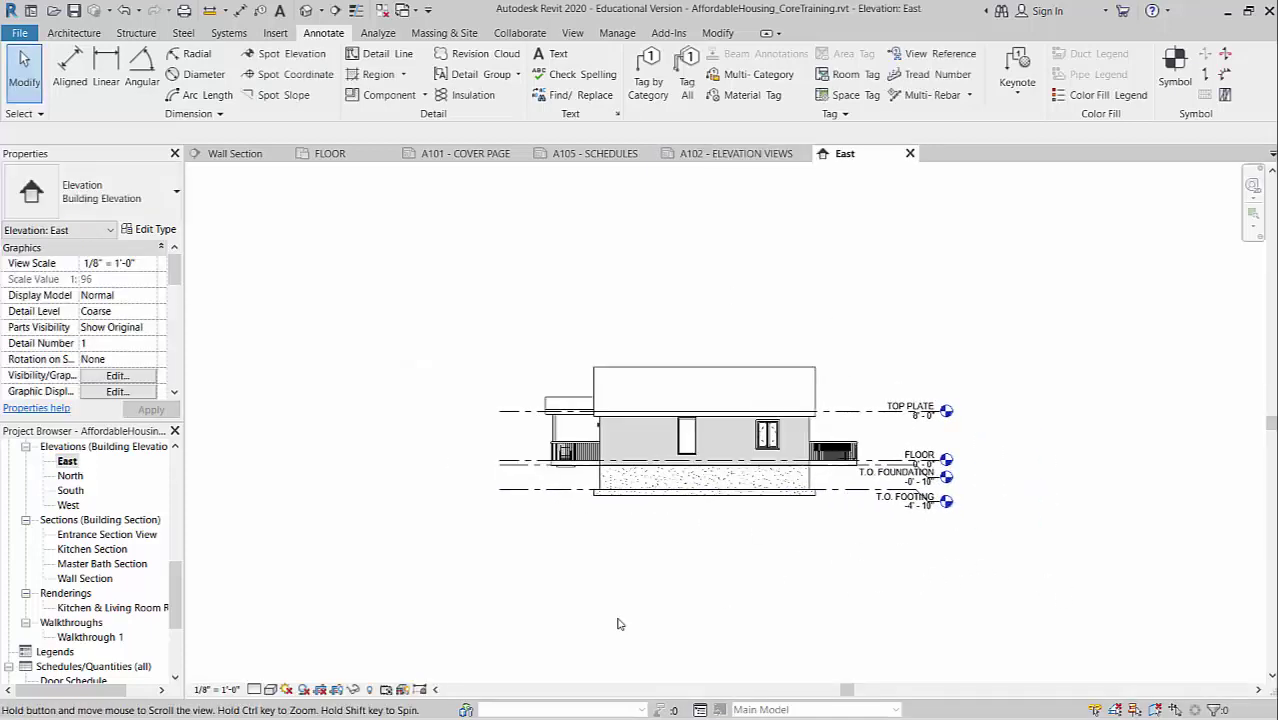
{"action": "left_click", "coordinate": [224, 691]}
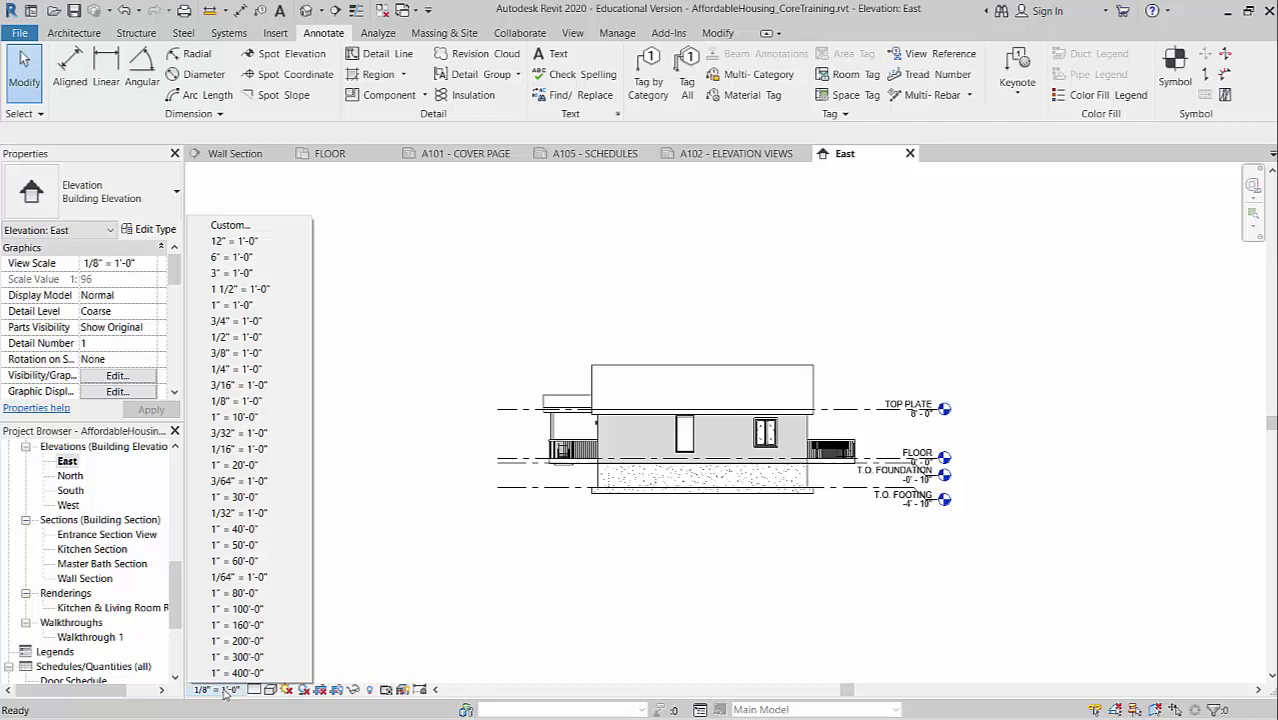
{"action": "left_click", "coordinate": [267, 372]}
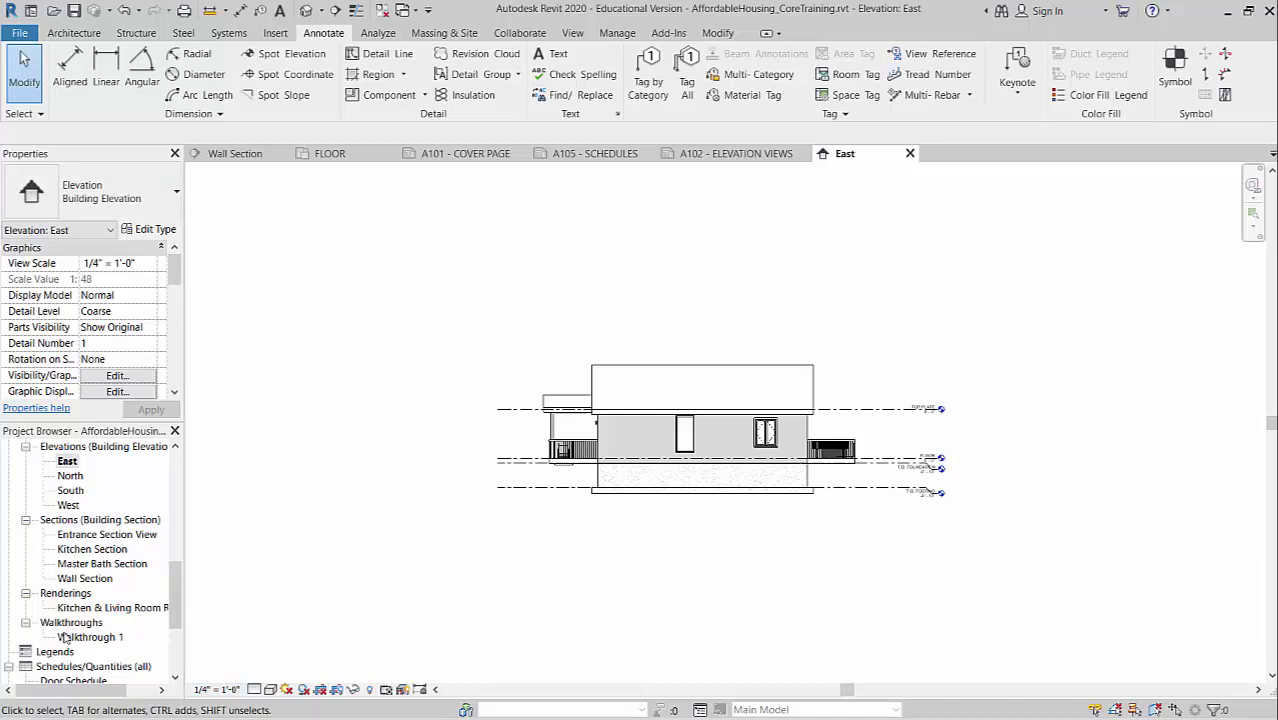
- Return to sheet A102 - ELEVATION VIEWS to see the rescaled East elevation on it
{"action": "scroll", "coordinate": [90, 645], "scroll_direction": "down", "scroll_amount": 3}
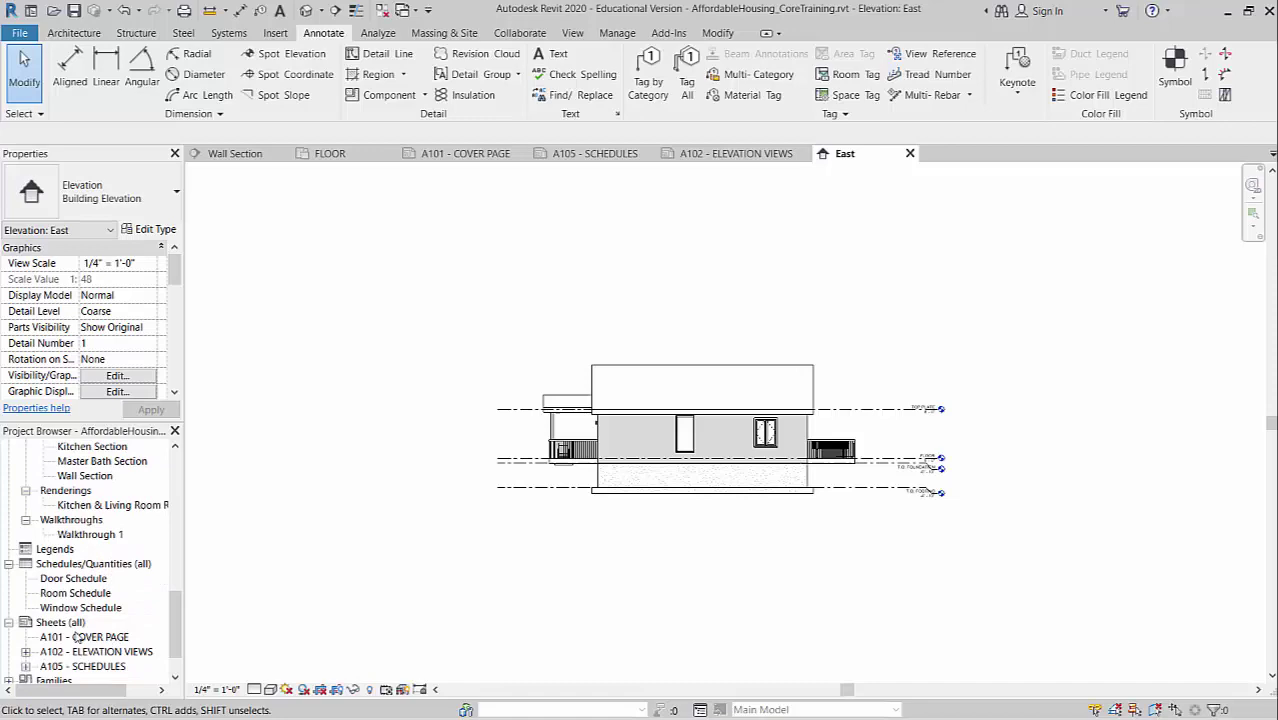
{"action": "double_click", "coordinate": [84, 637]}
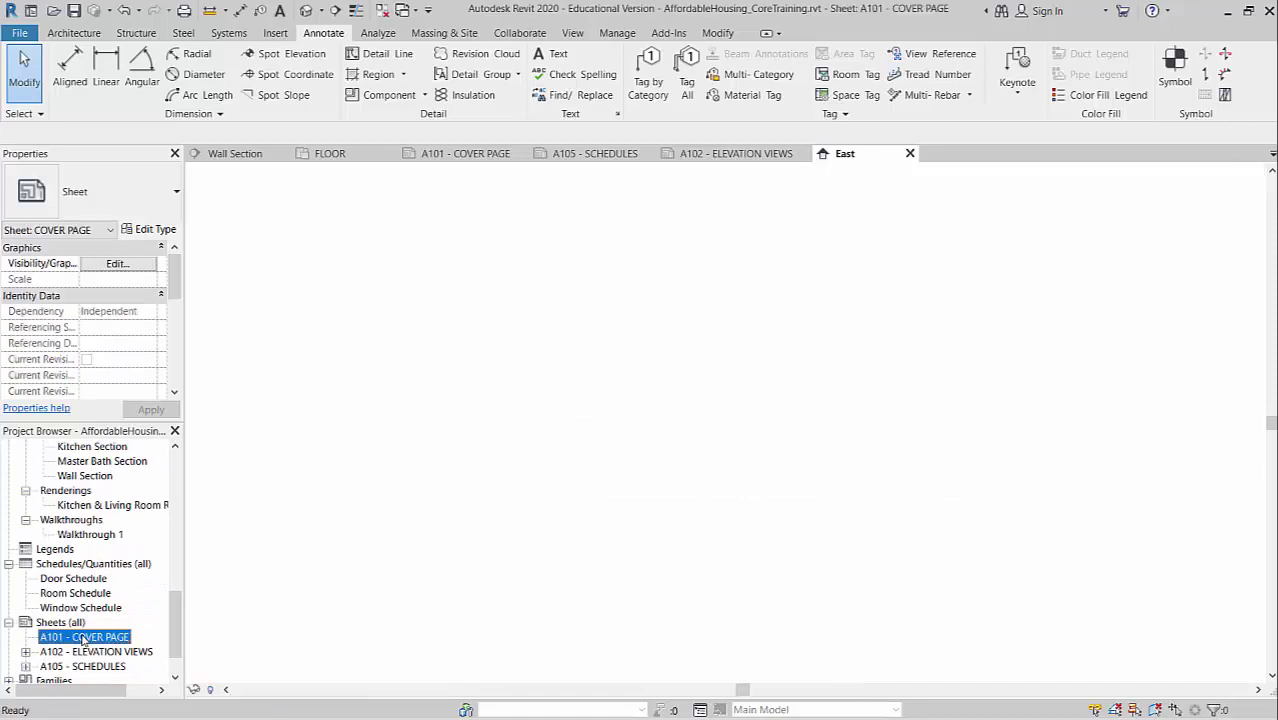
{"action": "left_click", "coordinate": [88, 652]}
{"action": "double_click", "coordinate": [88, 652]}
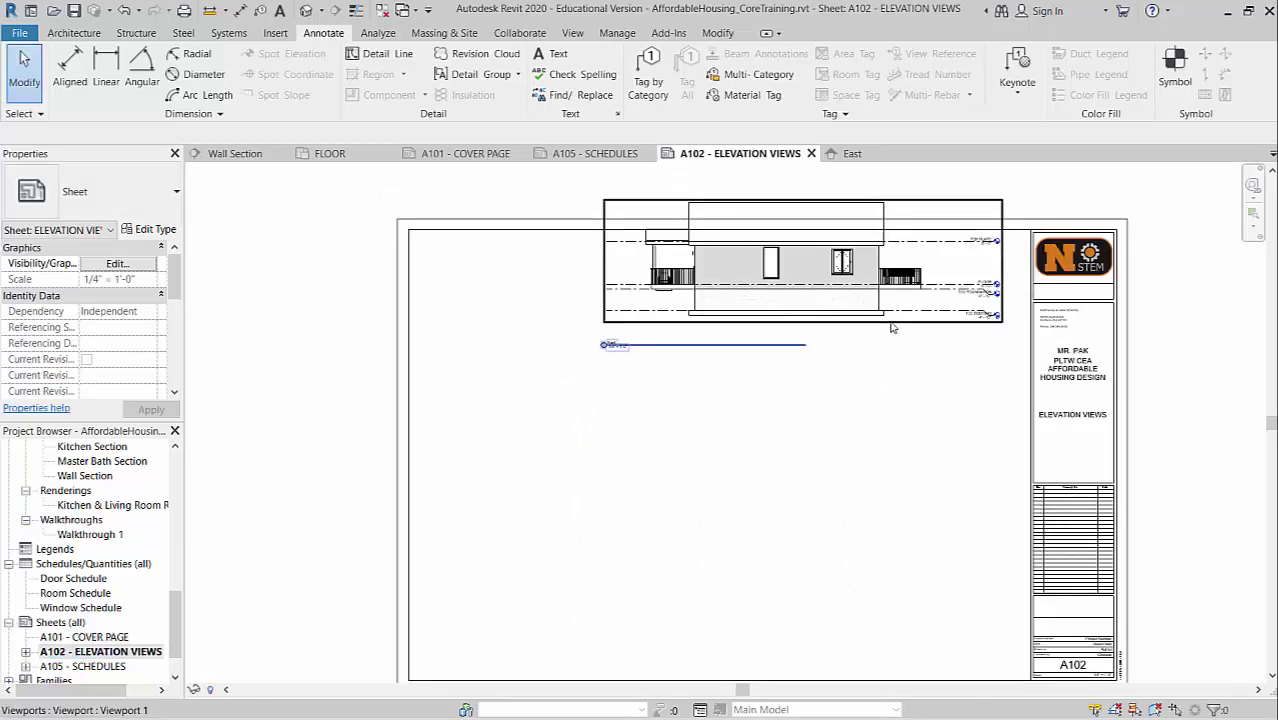
- Move the East viewport inside the upper part of the sheet border and extend its title line to the viewport's full width
{"action": "left_click", "coordinate": [850, 341]}
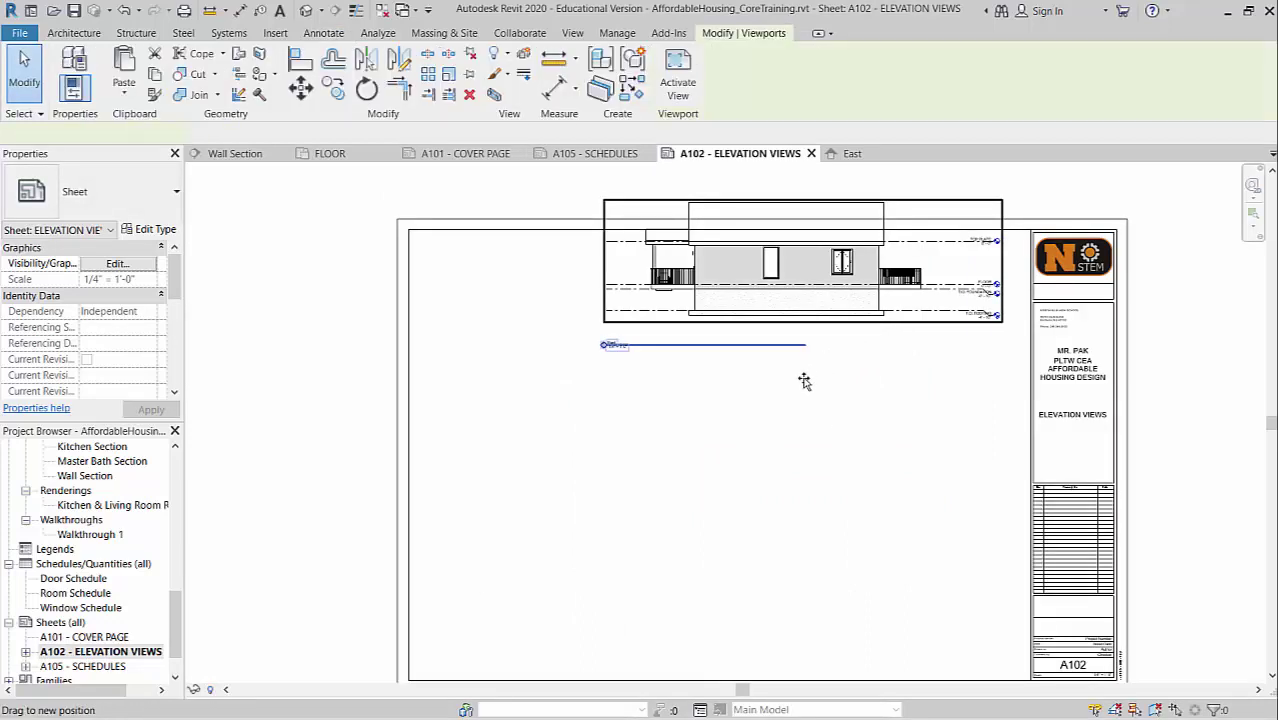
{"action": "left_click_drag", "start_coordinate": [902, 318], "coordinate": [793, 391]}
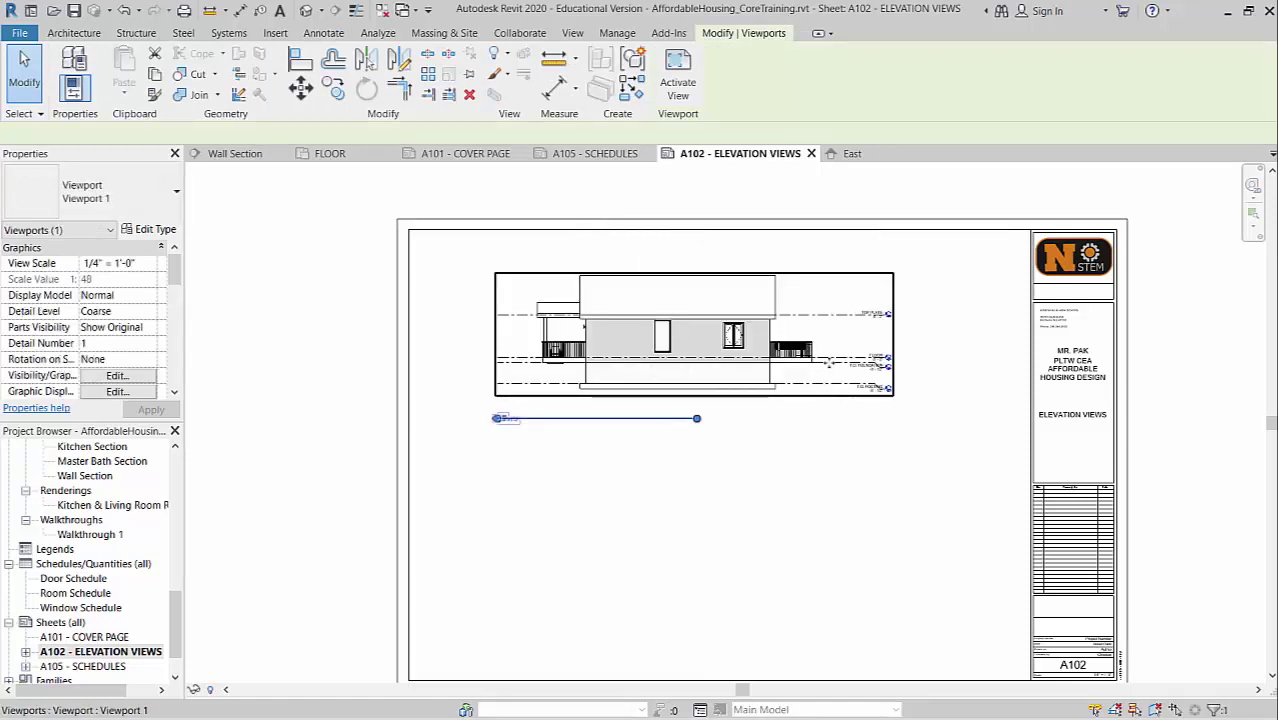
{"action": "left_click_drag", "start_coordinate": [828, 362], "coordinate": [824, 365]}
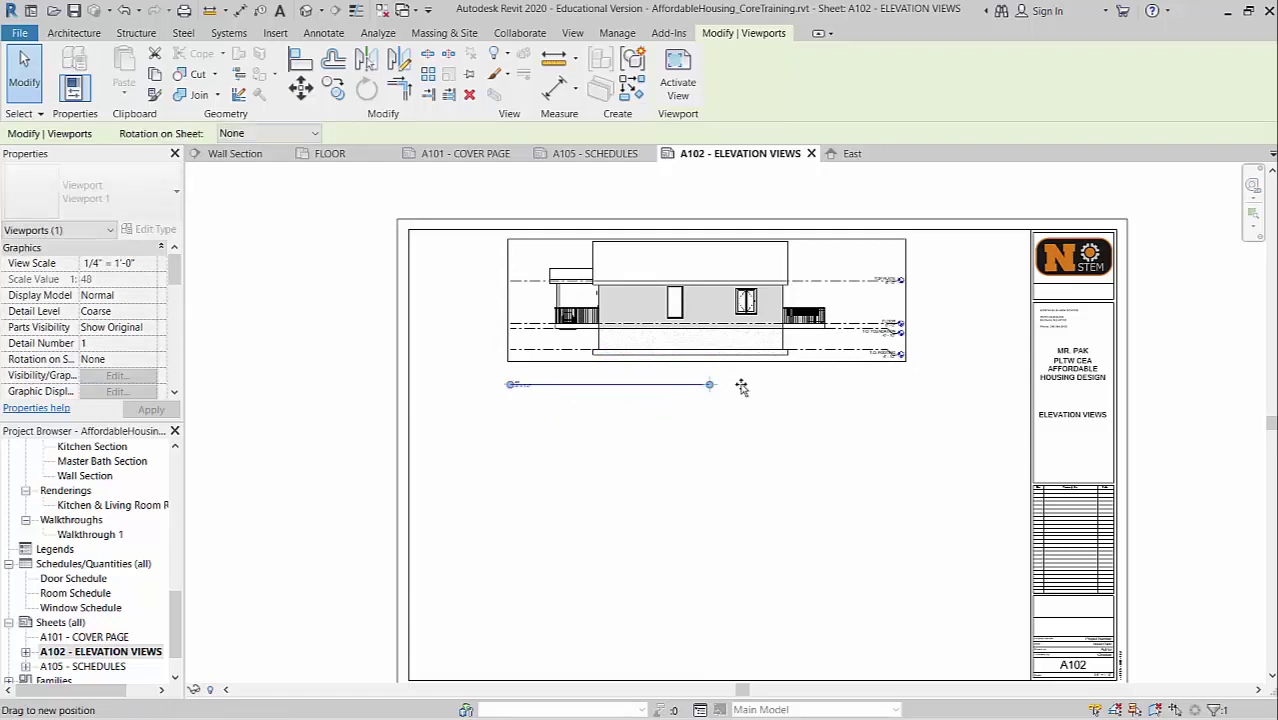
{"action": "left_click_drag", "start_coordinate": [741, 387], "coordinate": [904, 384]}
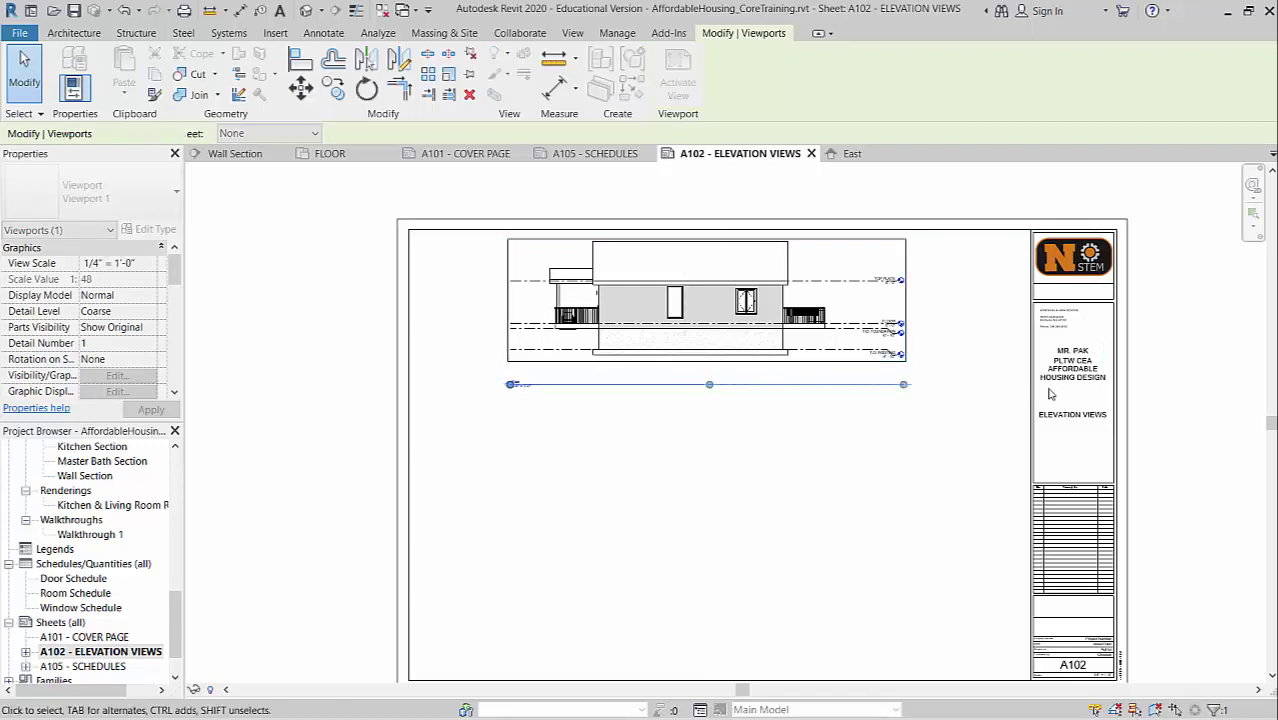
{"action": "left_click", "coordinate": [1224, 443]}
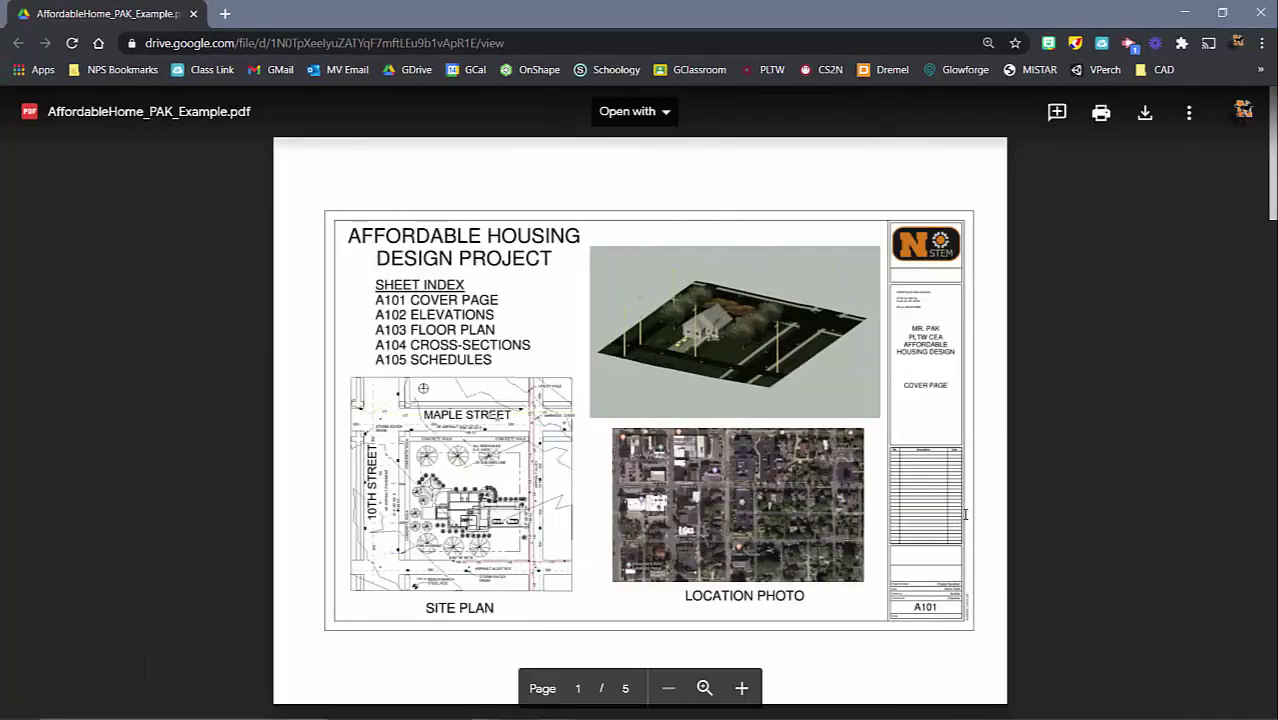
- Switch to the example affordable home PDF in the browser and examine how its elevations sheet is laid out
{"action": "scroll", "coordinate": [1012, 494], "scroll_direction": "down", "scroll_amount": 8}
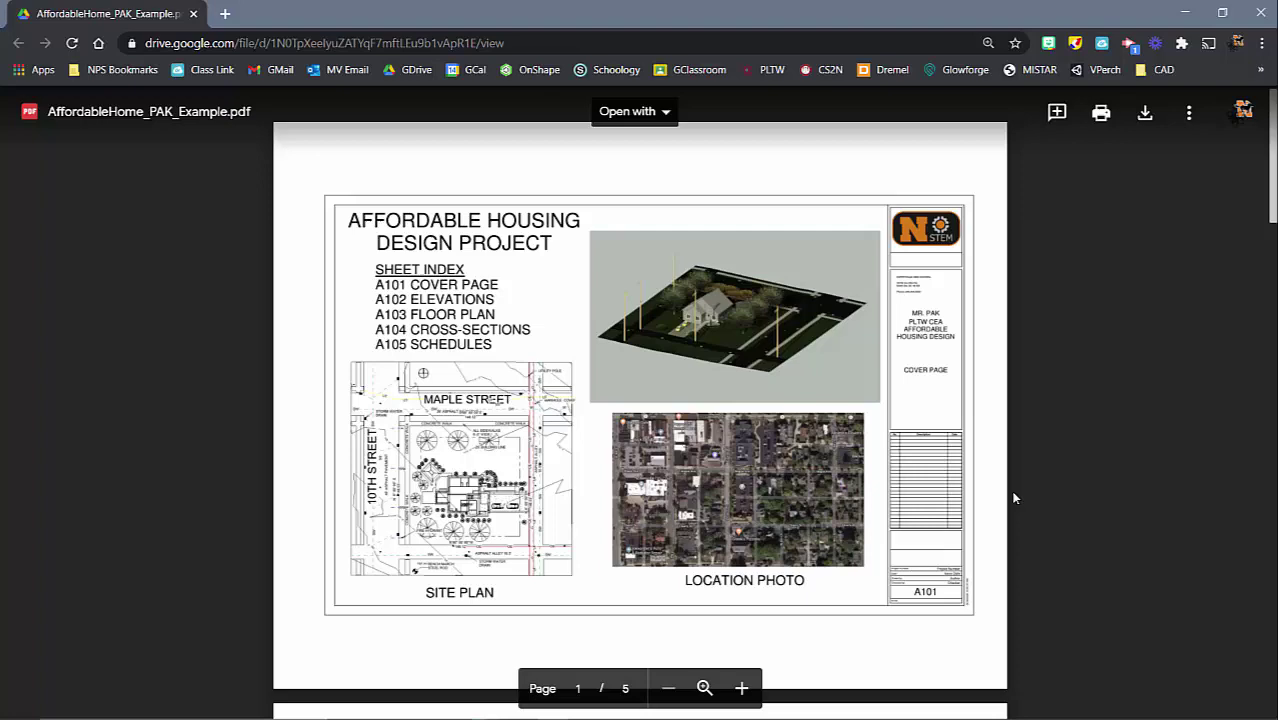
{"action": "scroll", "coordinate": [1010, 490], "scroll_direction": "down", "scroll_amount": 6}
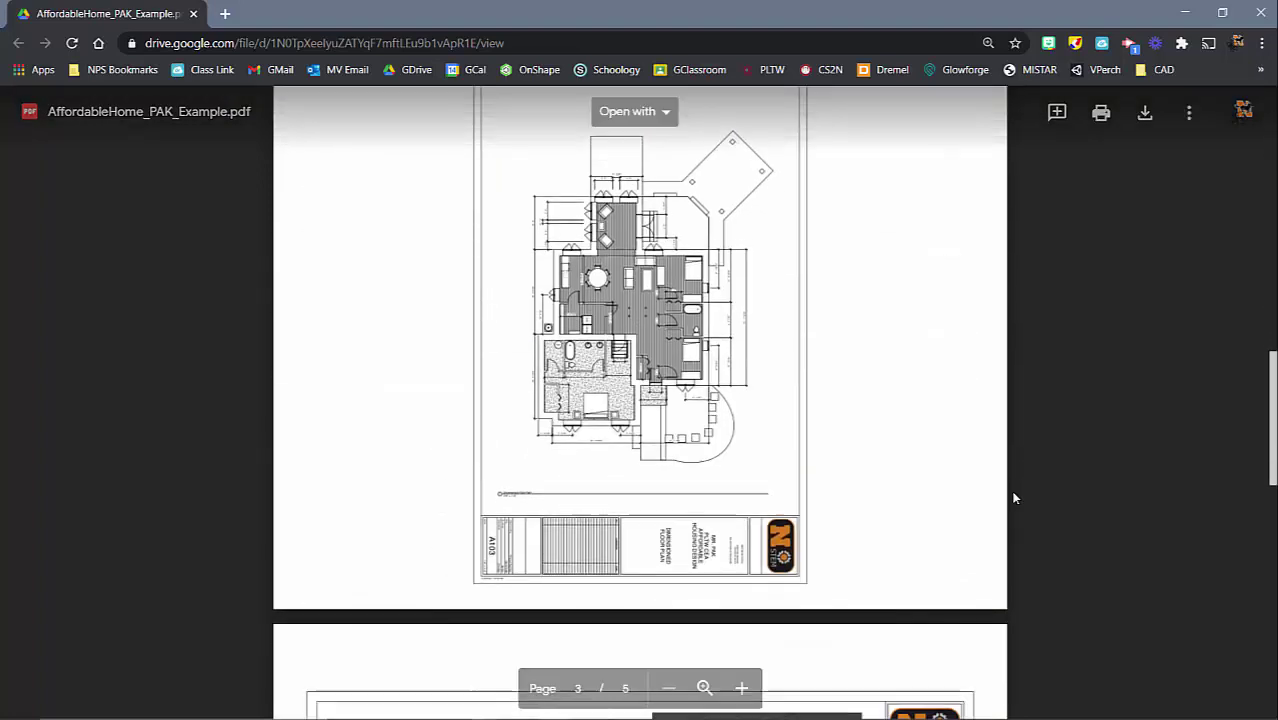
{"action": "scroll", "coordinate": [1010, 490], "scroll_direction": "up", "scroll_amount": 3}
{"action": "scroll", "coordinate": [1008, 488], "scroll_direction": "up", "scroll_amount": 8}
{"action": "scroll", "coordinate": [1008, 488], "scroll_direction": "down", "scroll_amount": 10}
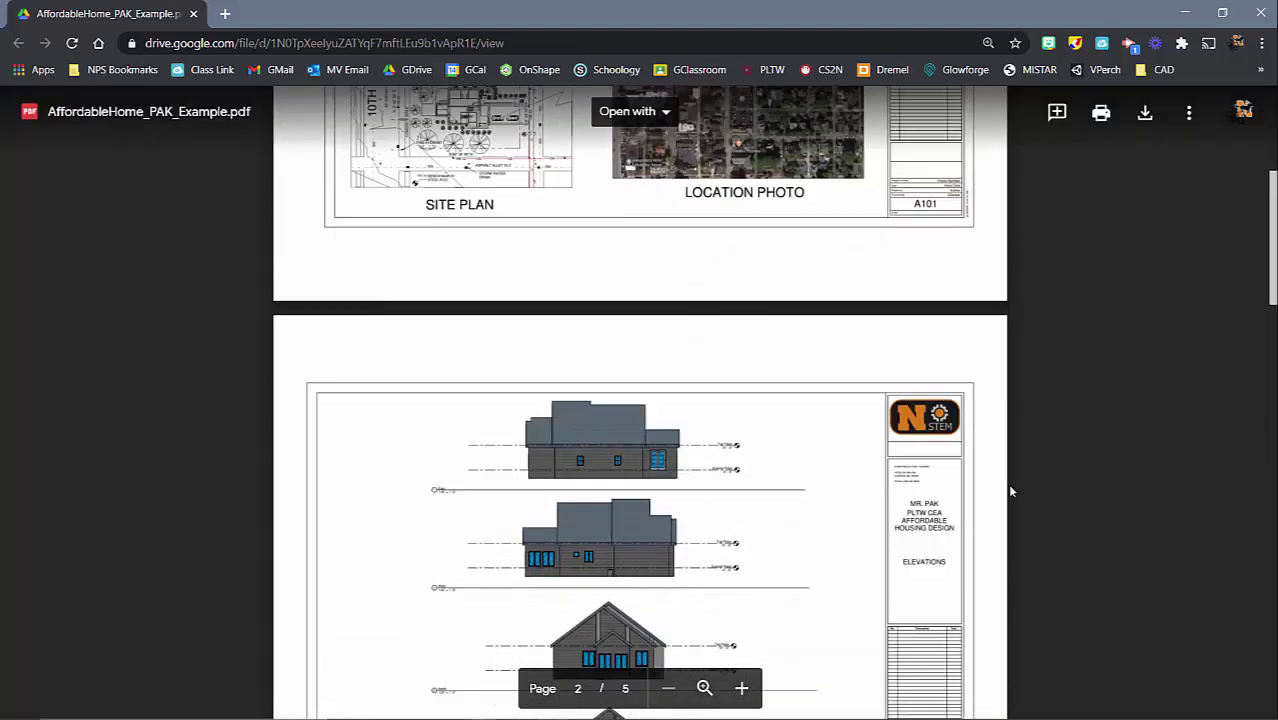
- Look through the remaining sheets of the example PDF, down to the section views sheet
{"action": "scroll", "coordinate": [713, 404], "scroll_direction": "down", "scroll_amount": 8}
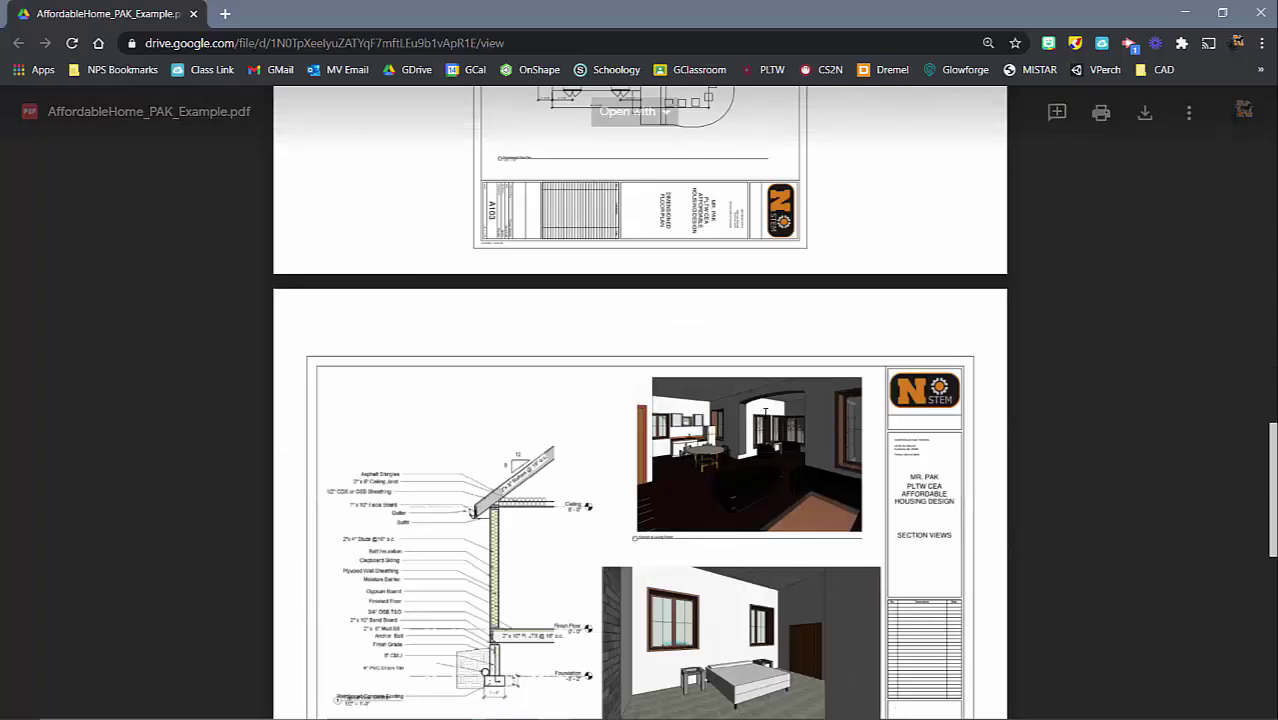
{"action": "scroll", "coordinate": [861, 587], "scroll_direction": "down", "scroll_amount": 3}
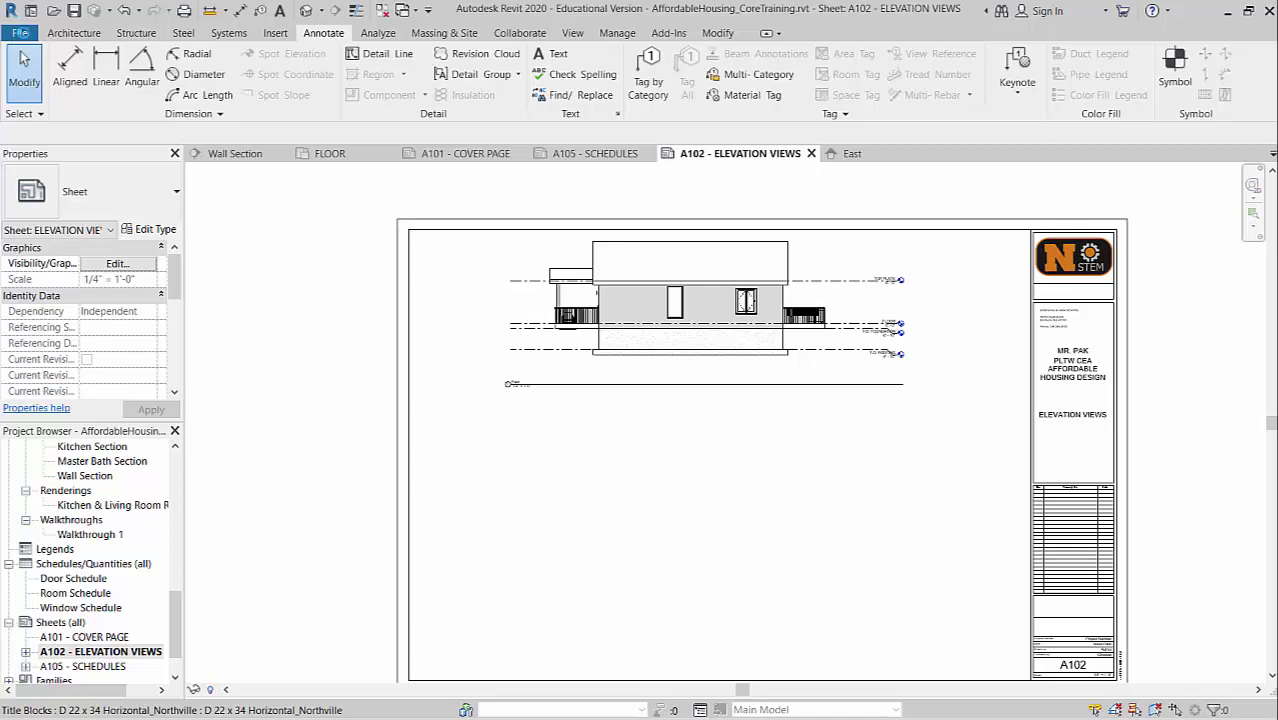
- Switch back to Revit, open the Print settings for the project and choose CutePDF Writer as the printer
{"action": "left_click", "coordinate": [20, 32]}
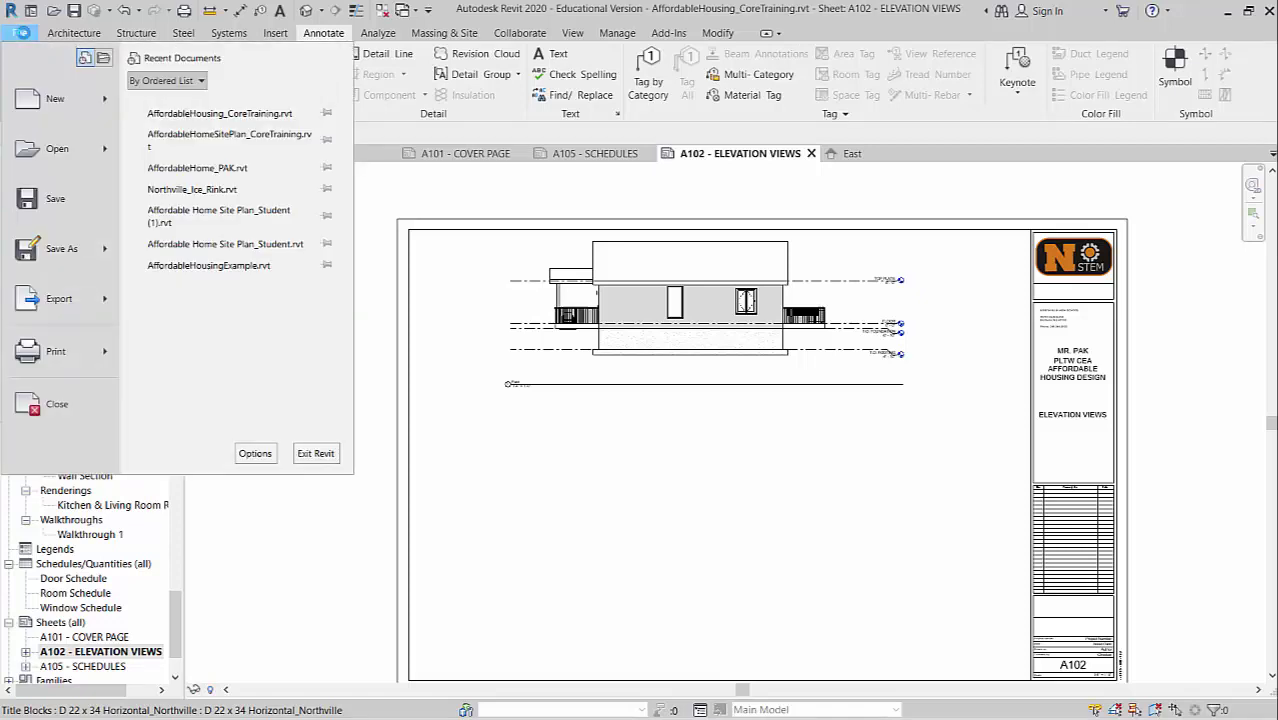
{"action": "left_click", "coordinate": [107, 303]}
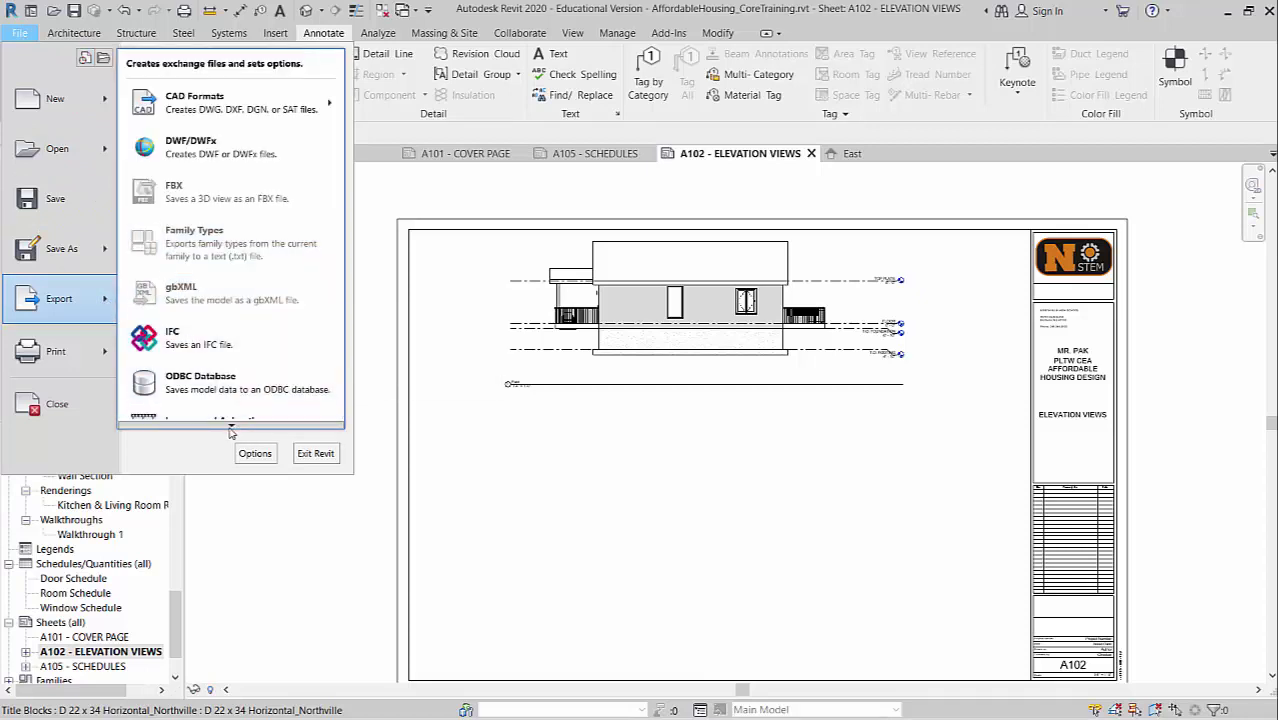
{"action": "scroll", "coordinate": [231, 424], "scroll_direction": "down", "scroll_amount": 3}
{"action": "mouse_move", "coordinate": [231, 431]}
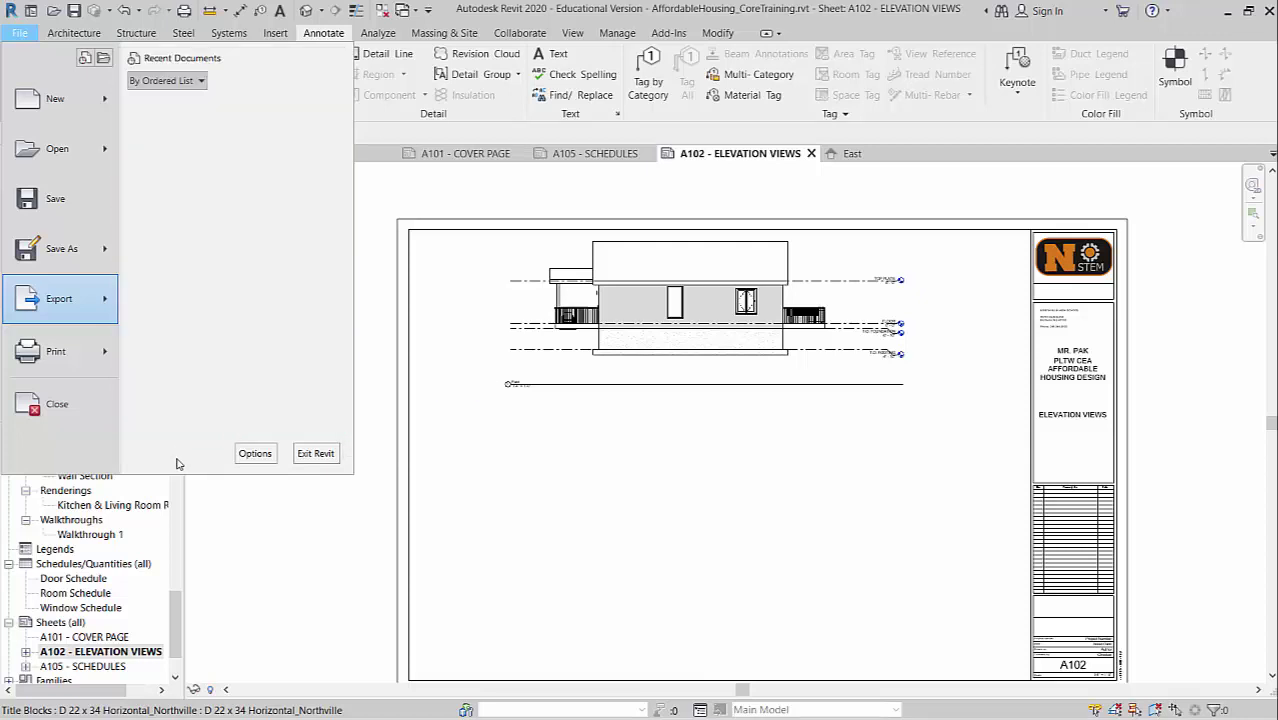
{"action": "mouse_move", "coordinate": [105, 364]}
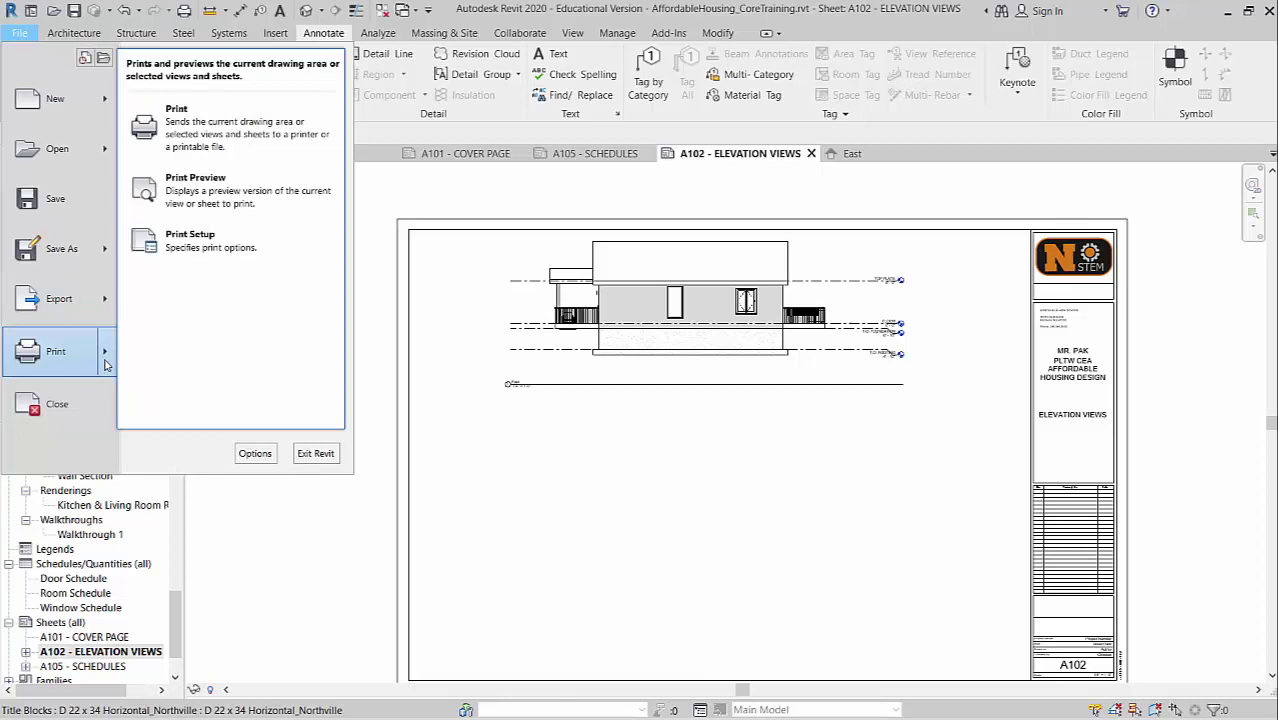
{"action": "left_click", "coordinate": [216, 131]}
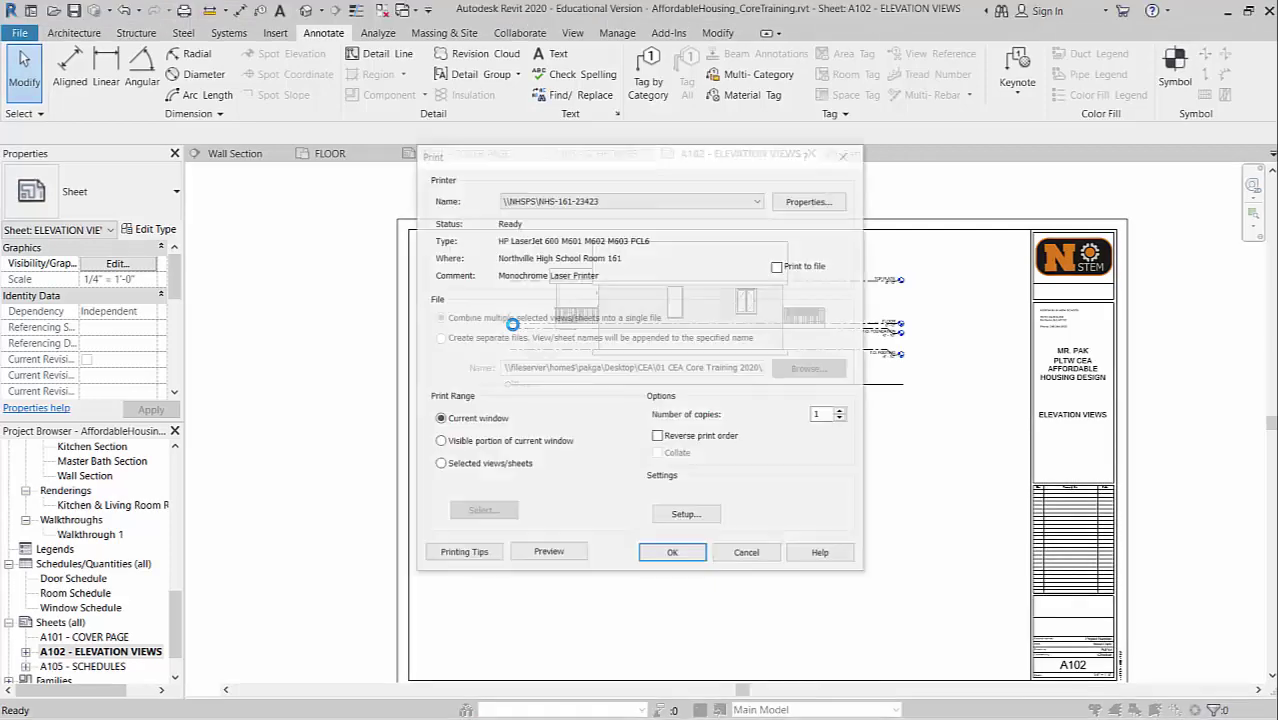
{"action": "left_click", "coordinate": [668, 201]}
{"action": "scroll", "coordinate": [707, 330], "scroll_direction": "down", "scroll_amount": 5}
{"action": "scroll", "coordinate": [707, 330], "scroll_direction": "down", "scroll_amount": 2}
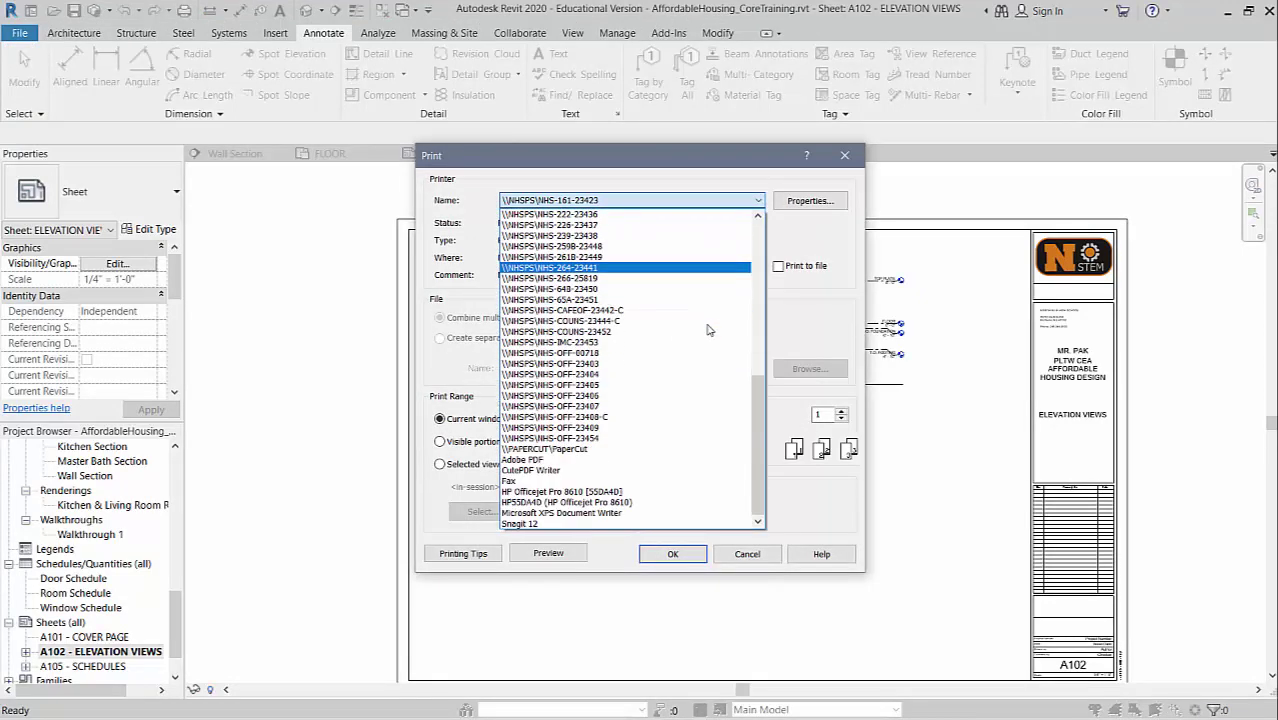
{"action": "left_click", "coordinate": [556, 471]}
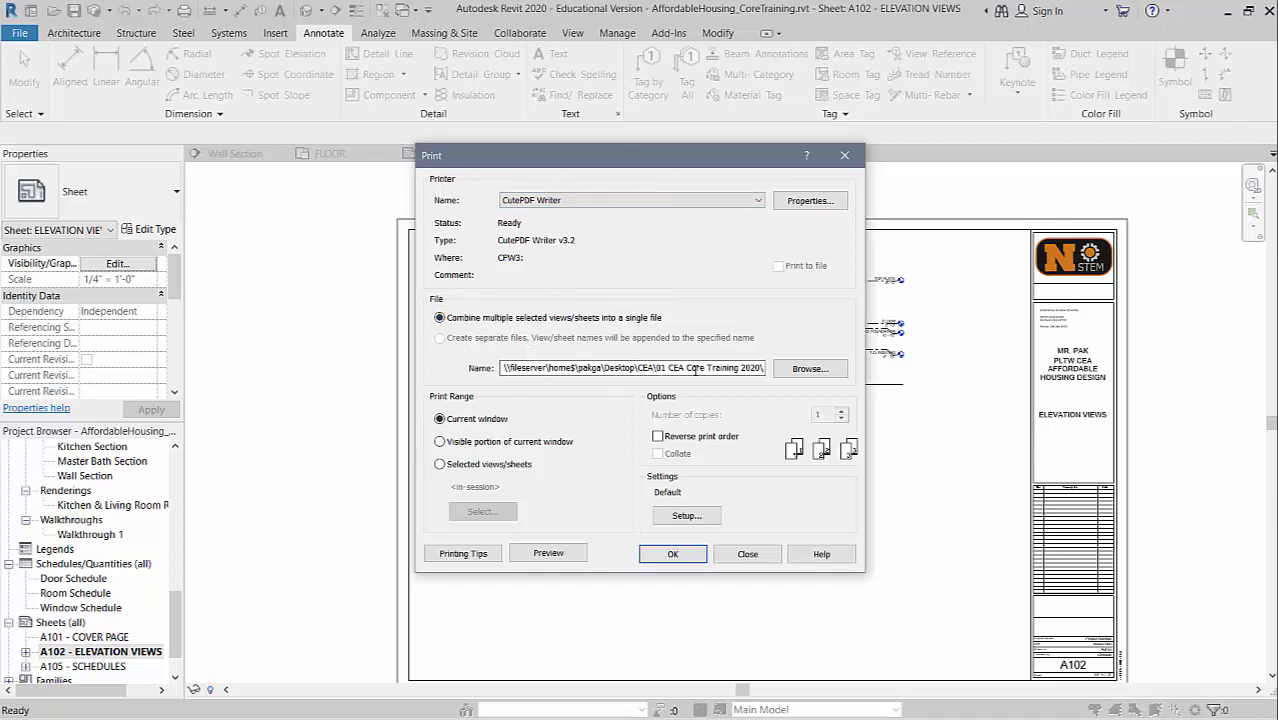
- Set the print range to selected views/sheets and combine them into a single file
{"action": "left_click_drag", "start_coordinate": [699, 368], "coordinate": [766, 366]}
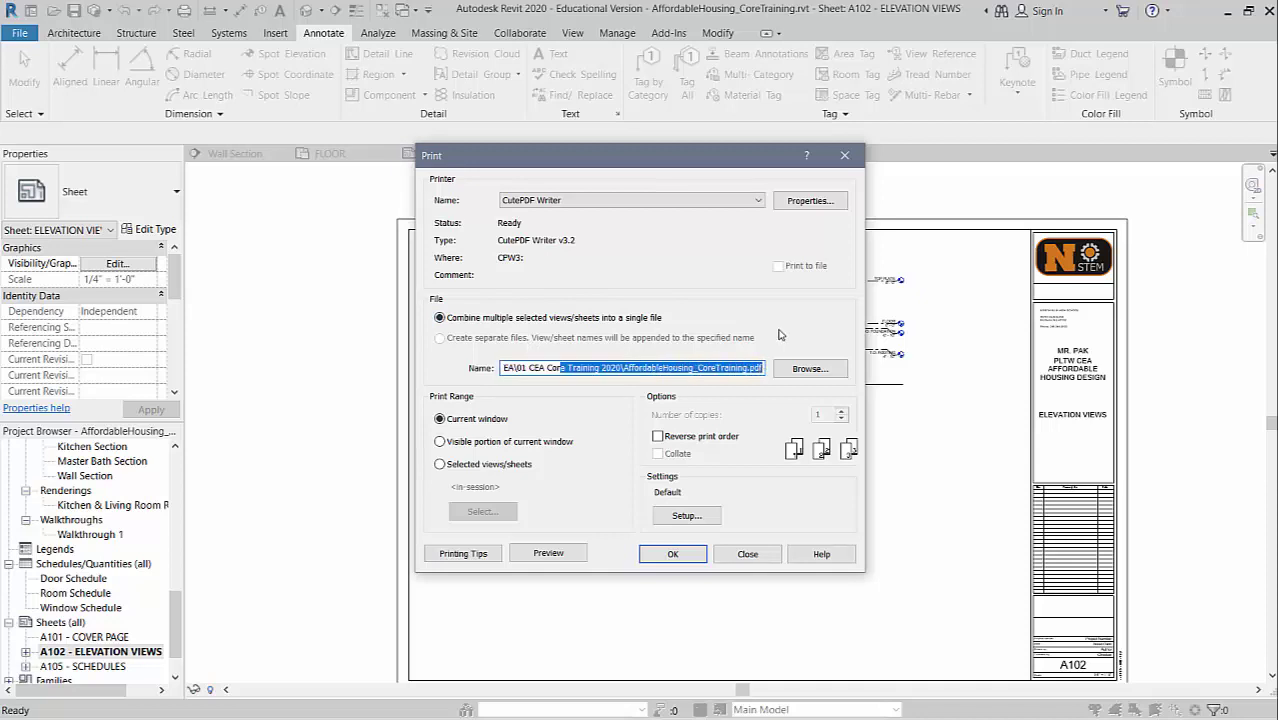
{"action": "left_click", "coordinate": [716, 364]}
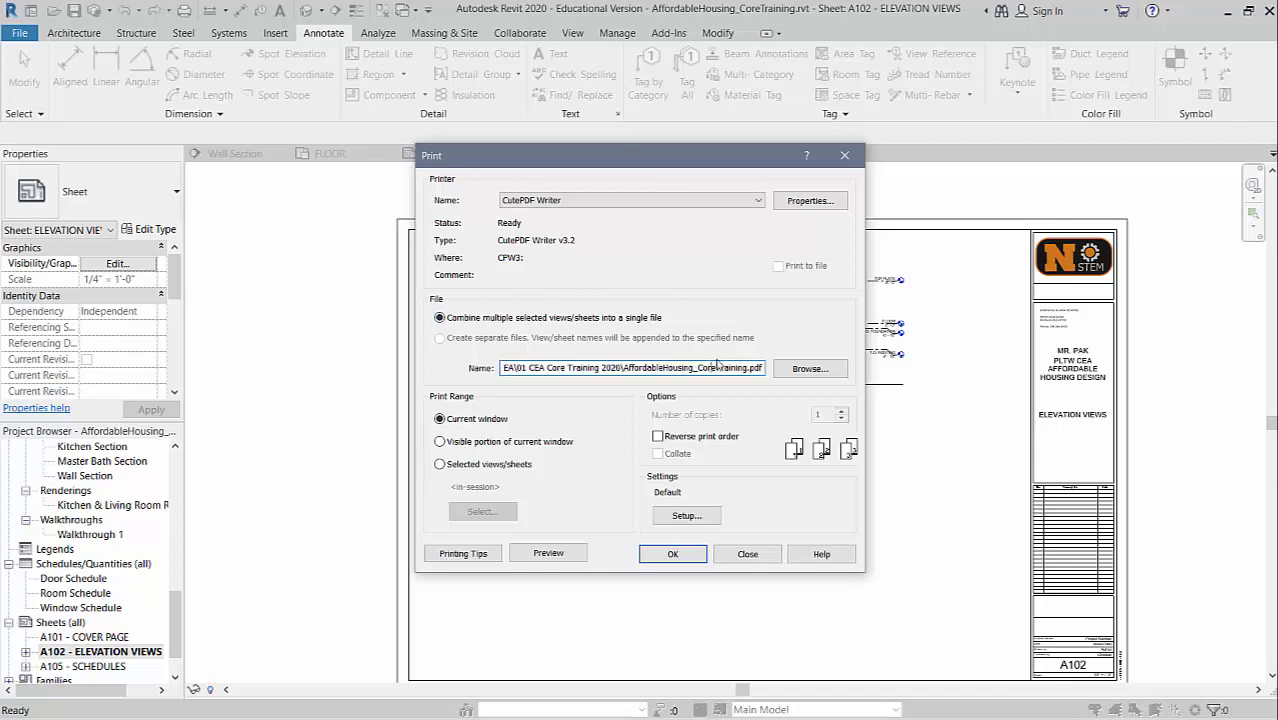
{"action": "left_click", "coordinate": [462, 467]}
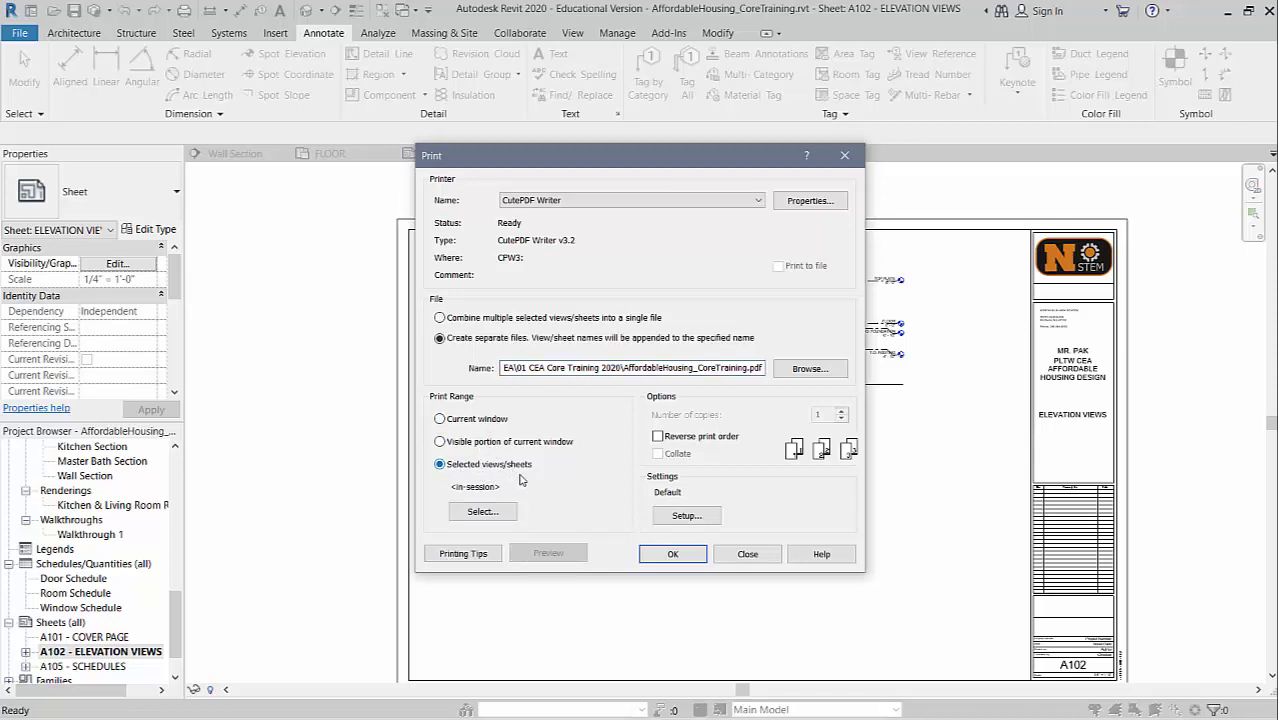
{"action": "left_click", "coordinate": [502, 320]}
- Include sheets A101 - COVER PAGE, A102 - ELEVATION VIEWS and A105 - SCHEDULES in the print selection
{"action": "left_click", "coordinate": [490, 512]}
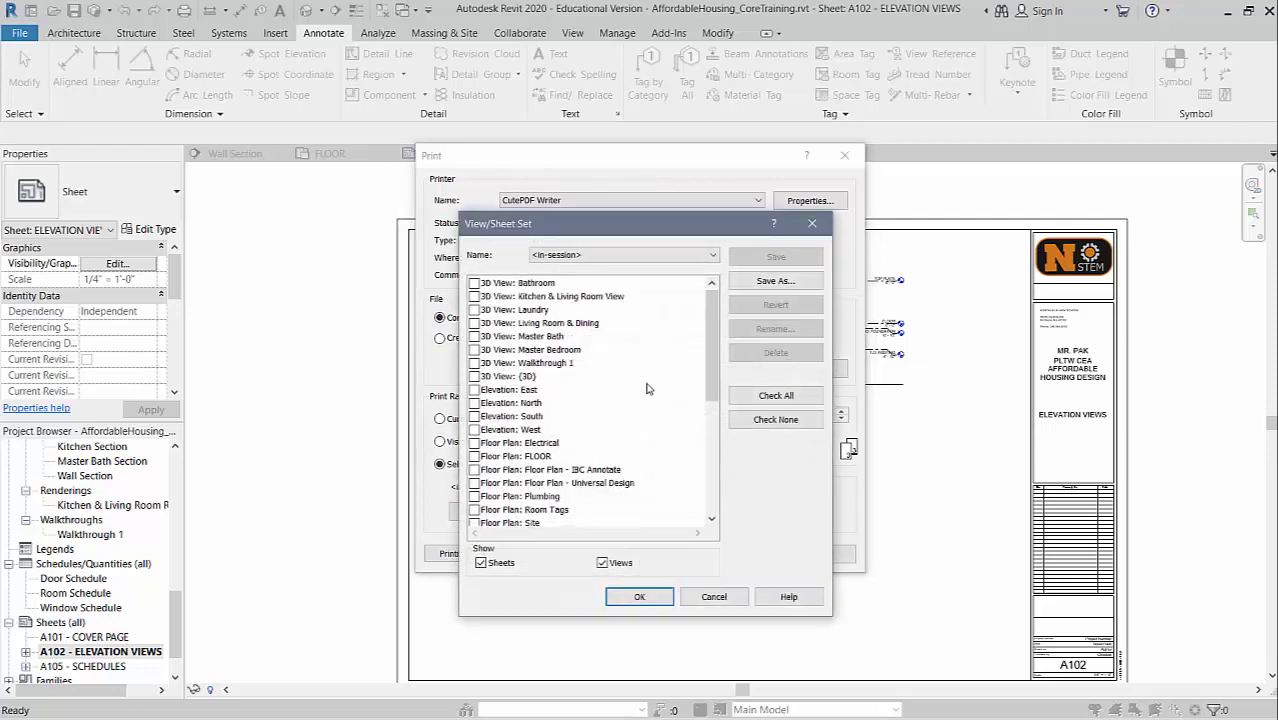
{"action": "scroll", "coordinate": [651, 403], "scroll_direction": "down", "scroll_amount": 5}
{"action": "scroll", "coordinate": [651, 403], "scroll_direction": "down", "scroll_amount": 1}
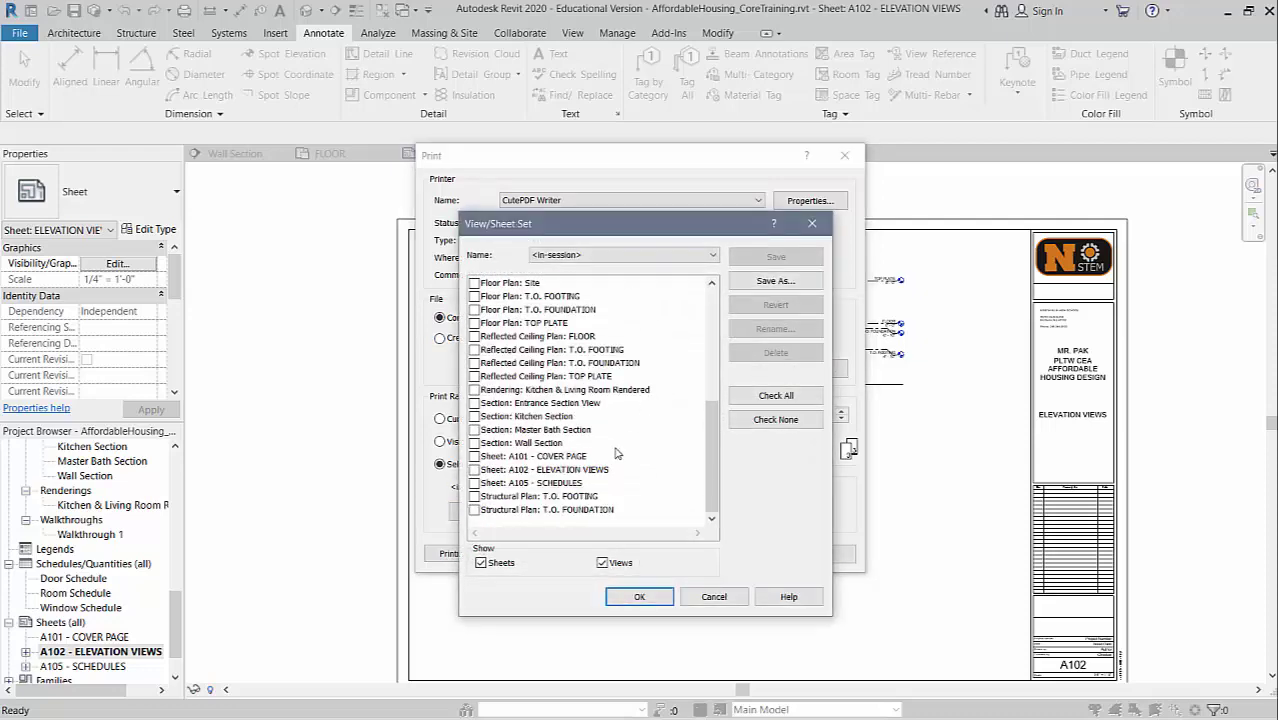
{"action": "left_click", "coordinate": [474, 457]}
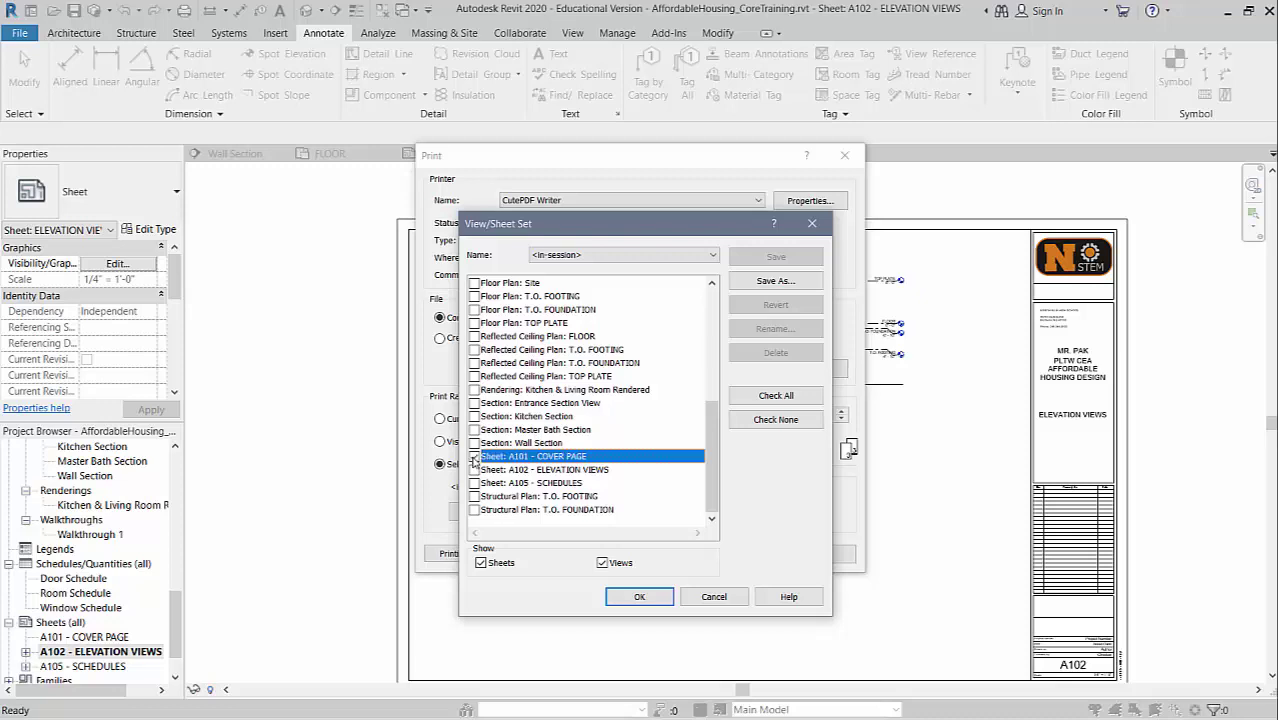
{"action": "left_click", "coordinate": [474, 469]}
{"action": "left_click", "coordinate": [474, 483]}
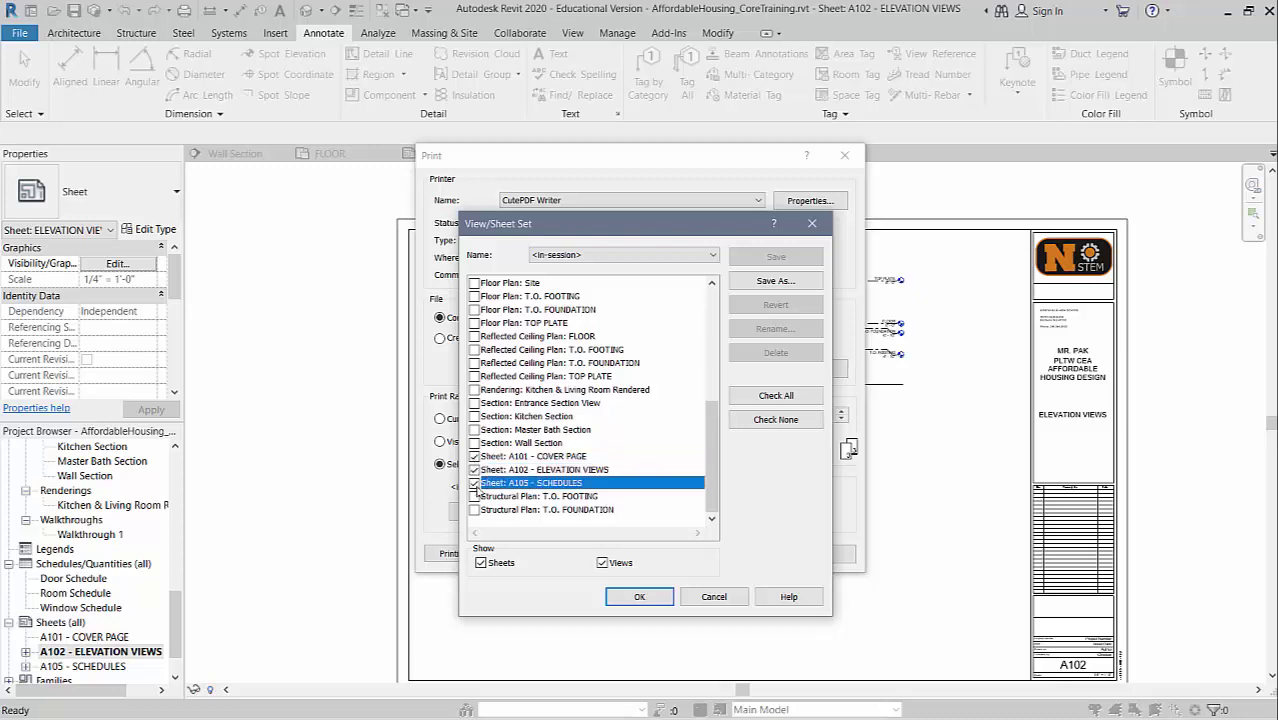
- Save the sheet selection for future sessions as Set 1 and start the PDF print
{"action": "left_click", "coordinate": [638, 598]}
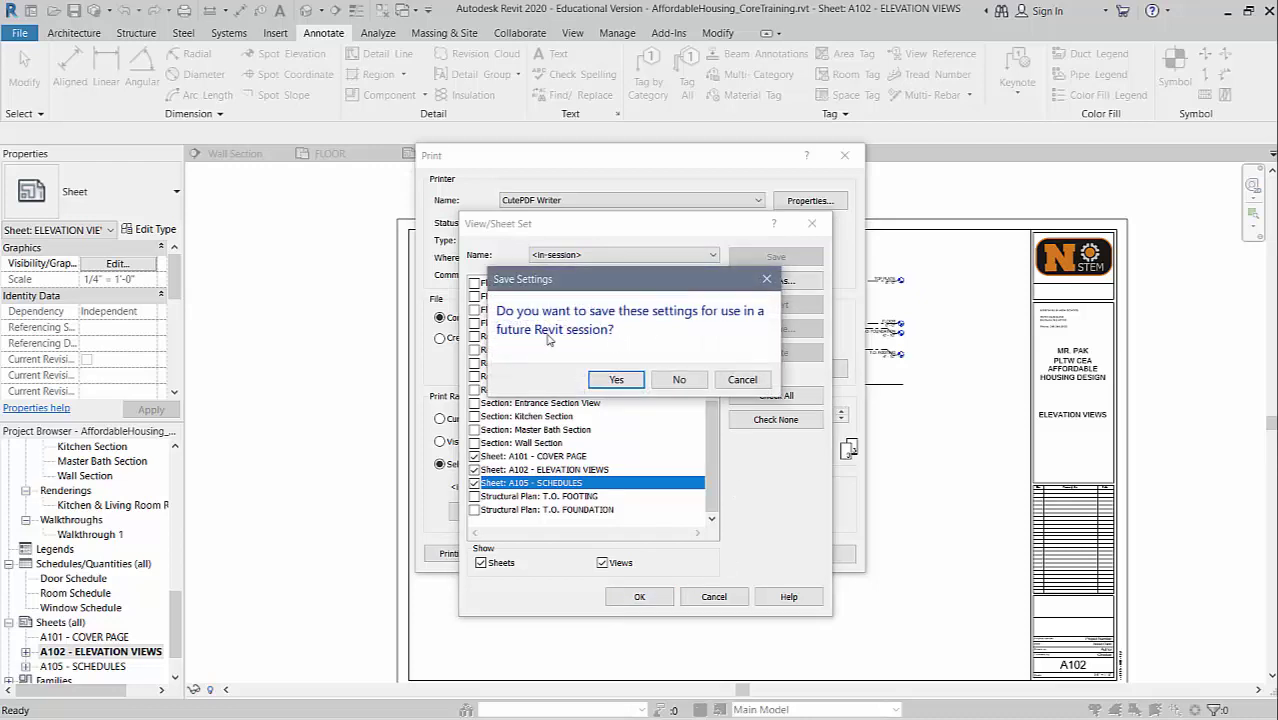
{"action": "left_click", "coordinate": [617, 380]}
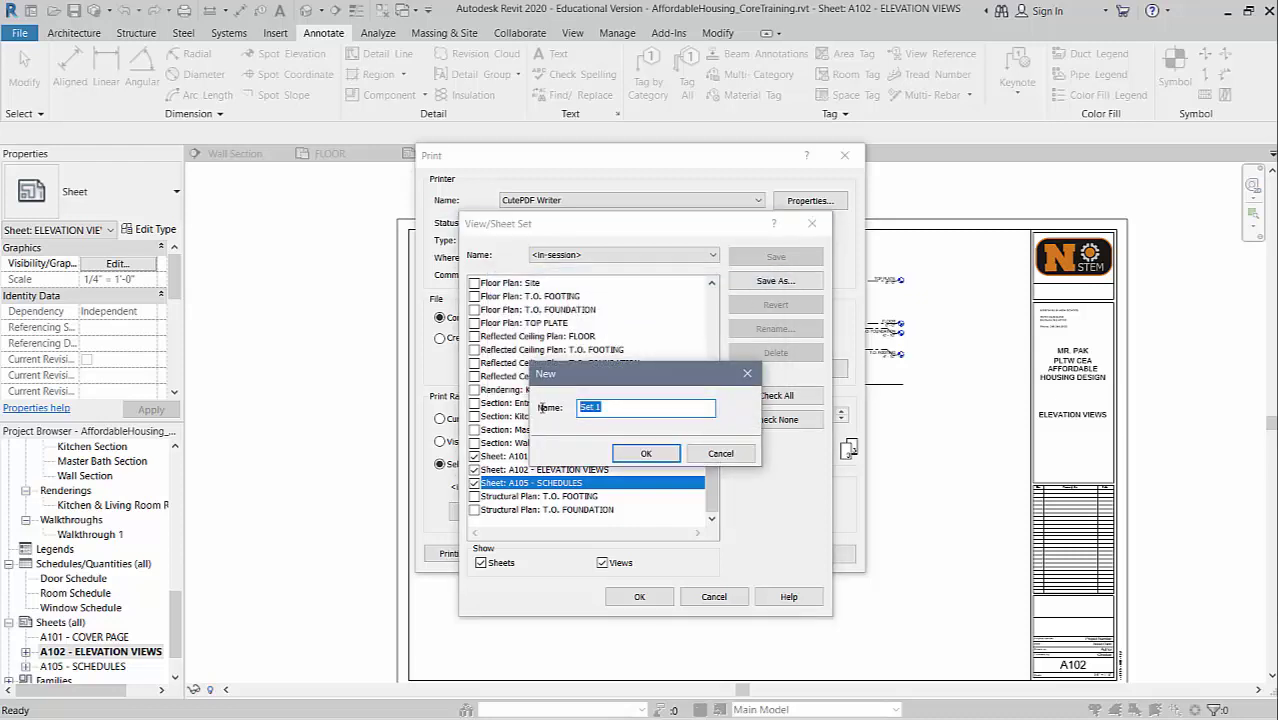
{"action": "left_click", "coordinate": [620, 457]}
{"action": "key", "text": "Return"}
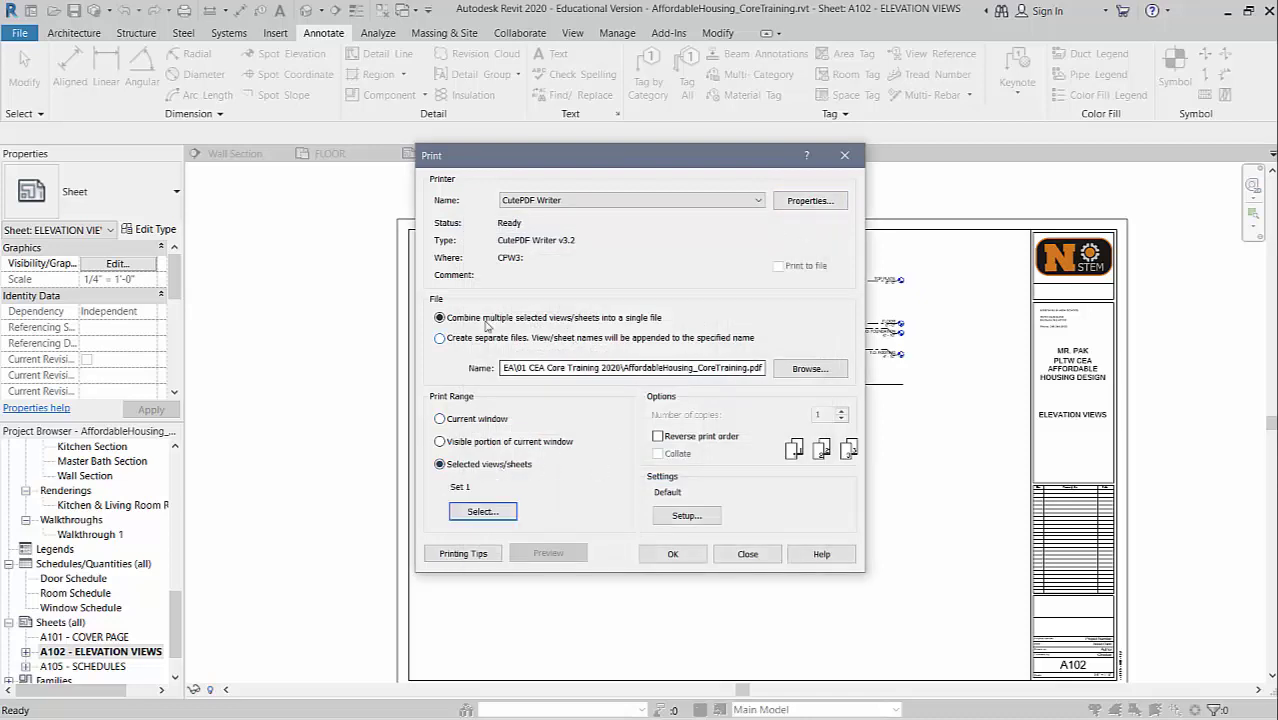
{"action": "left_click", "coordinate": [690, 547]}
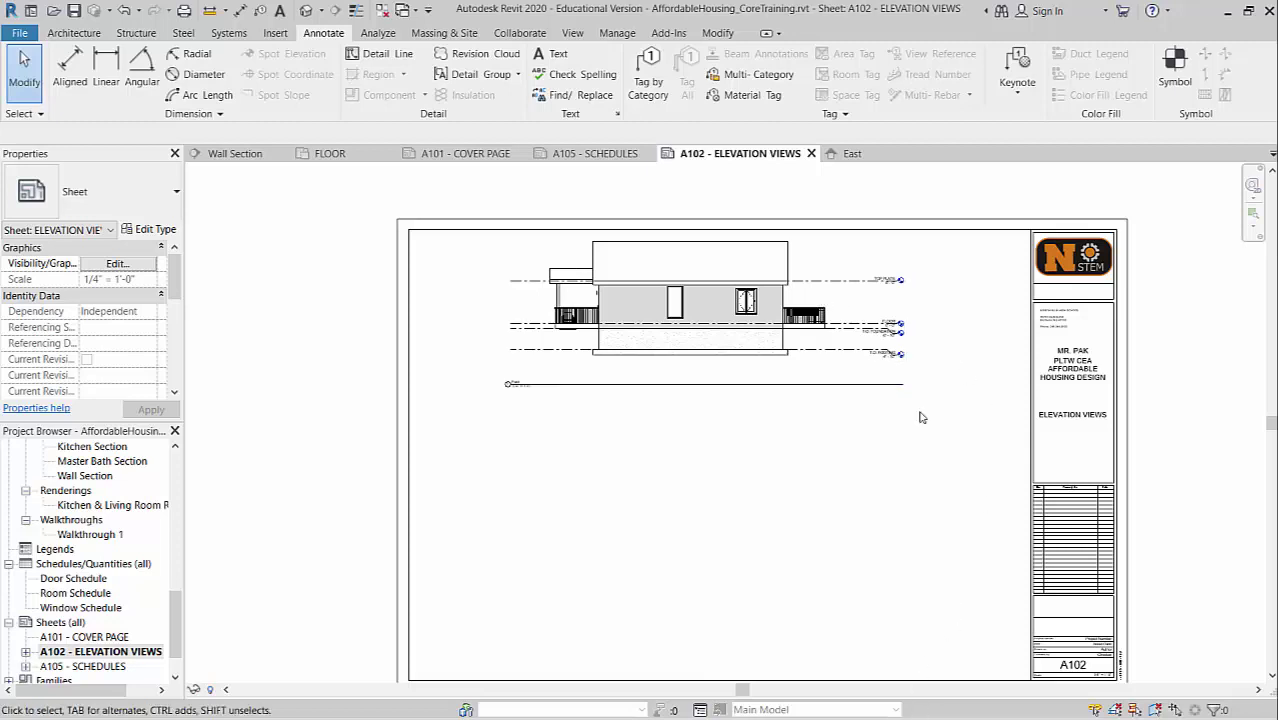
- Switch to the desktop's CEA folder and look through 01 CEA Core Training 2020 for the printed PDF
{"action": "left_click", "coordinate": [1236, 18]}
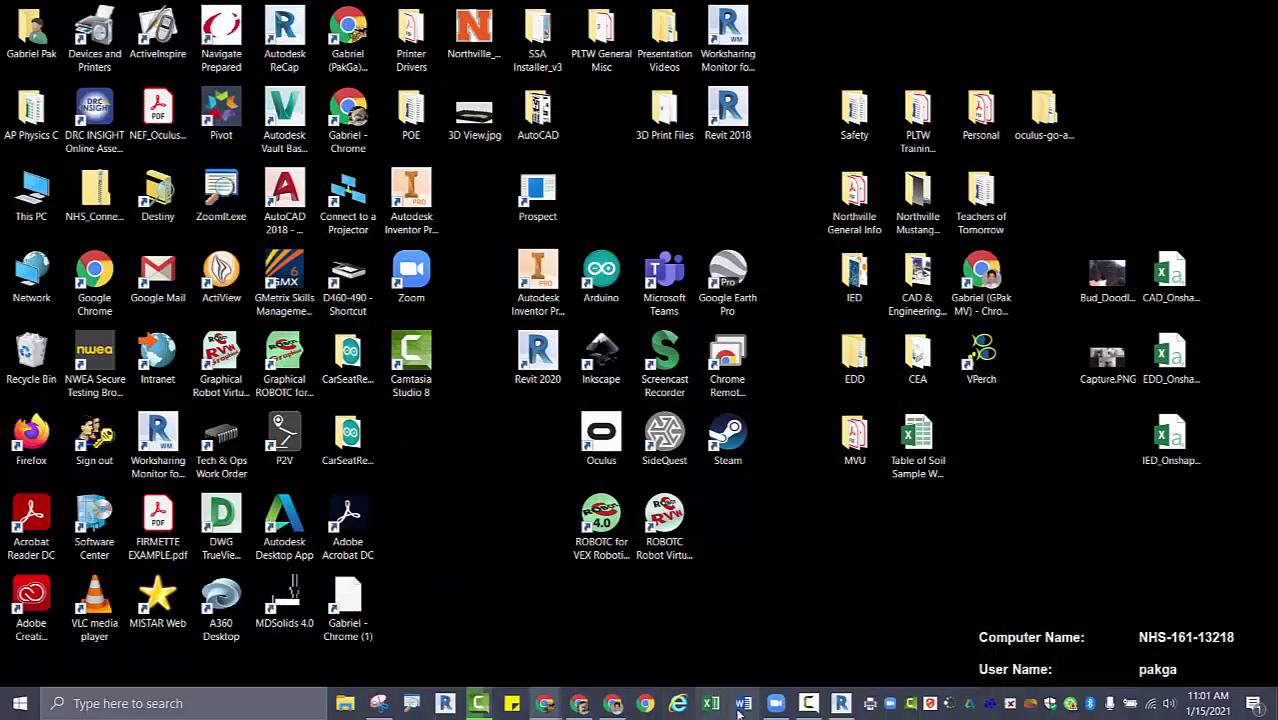
{"action": "double_click", "coordinate": [915, 366]}
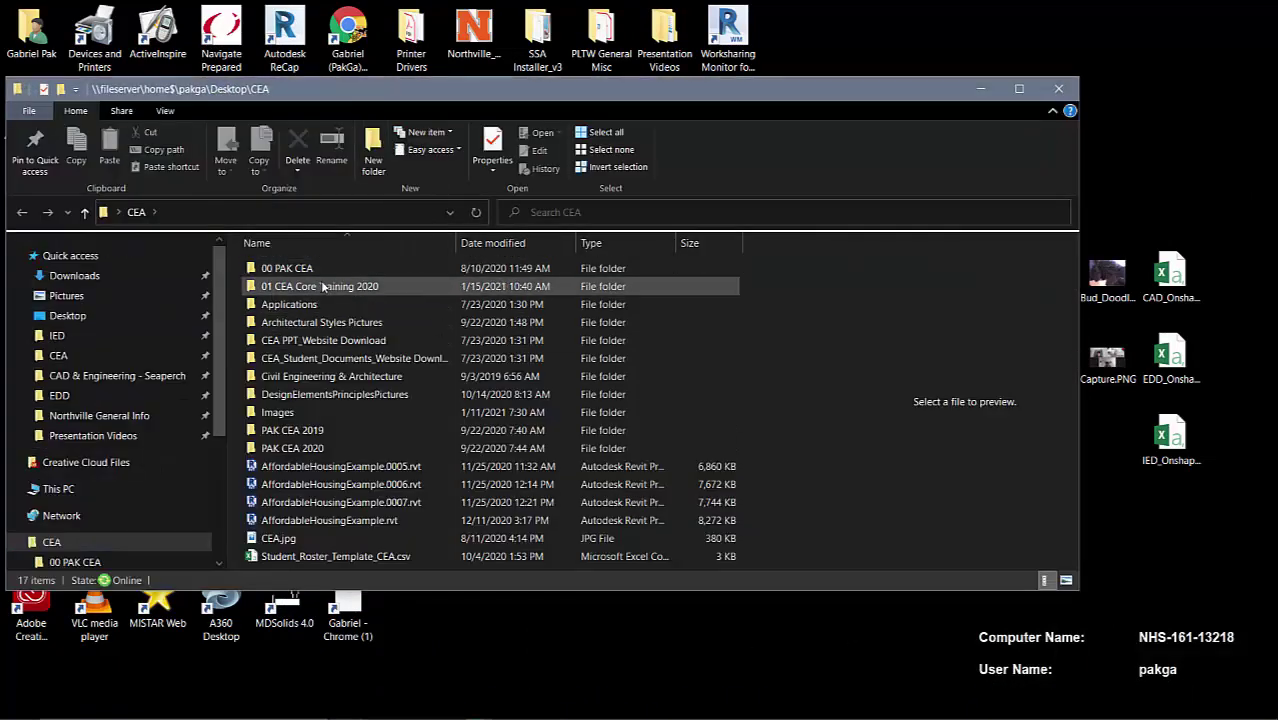
{"action": "double_click", "coordinate": [322, 286]}
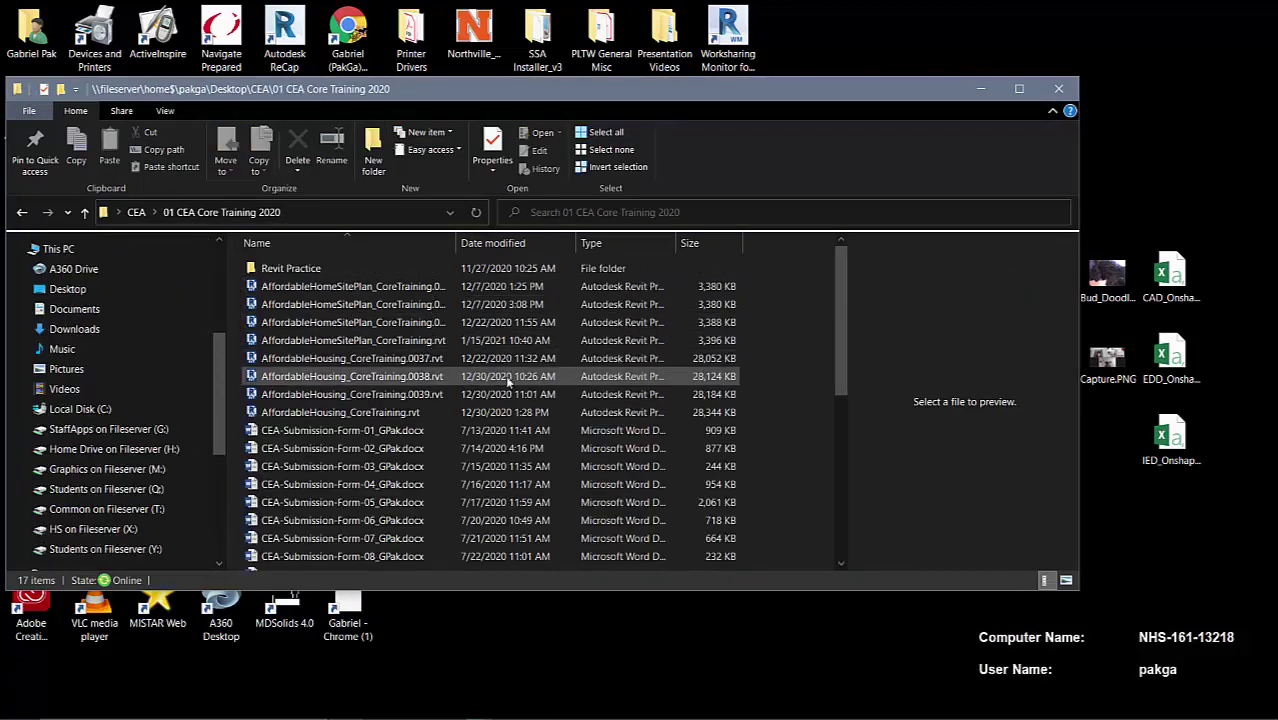
{"action": "scroll", "coordinate": [510, 365], "scroll_direction": "down", "scroll_amount": 6}
{"action": "scroll", "coordinate": [507, 381], "scroll_direction": "up", "scroll_amount": 5}
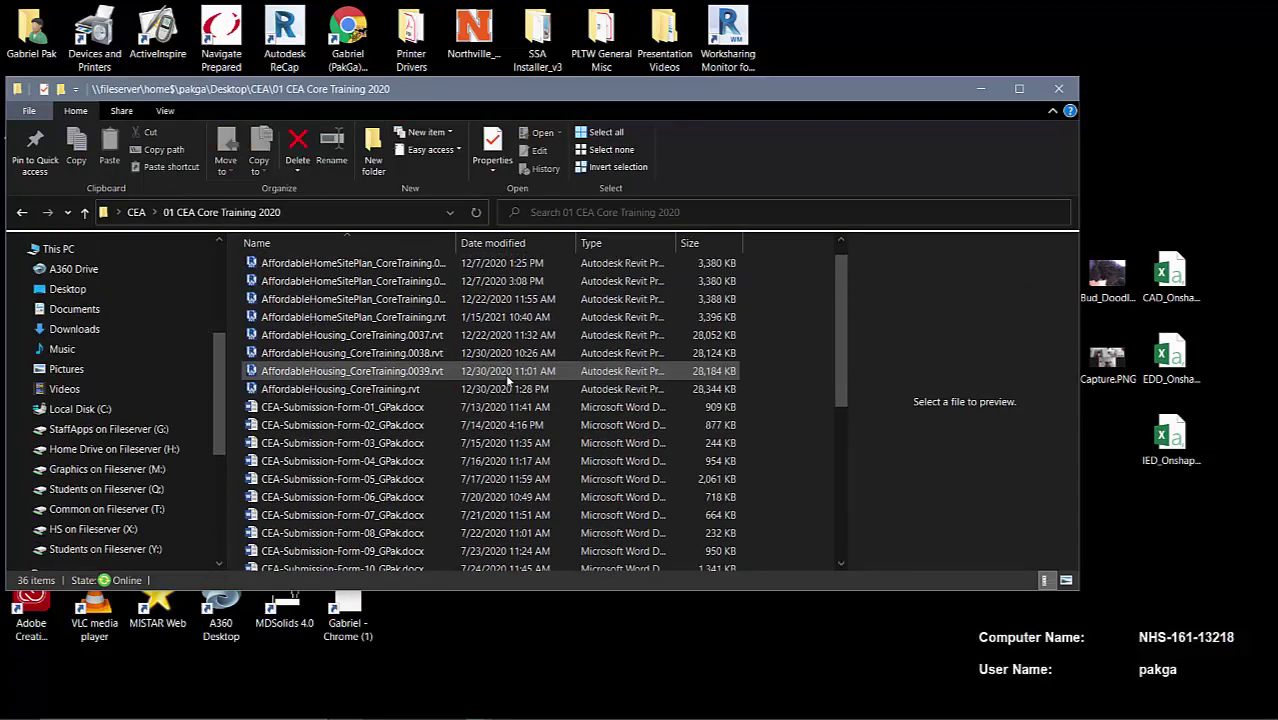
{"action": "scroll", "coordinate": [507, 379], "scroll_direction": "down", "scroll_amount": 2}
{"action": "scroll", "coordinate": [507, 378], "scroll_direction": "up", "scroll_amount": 3}
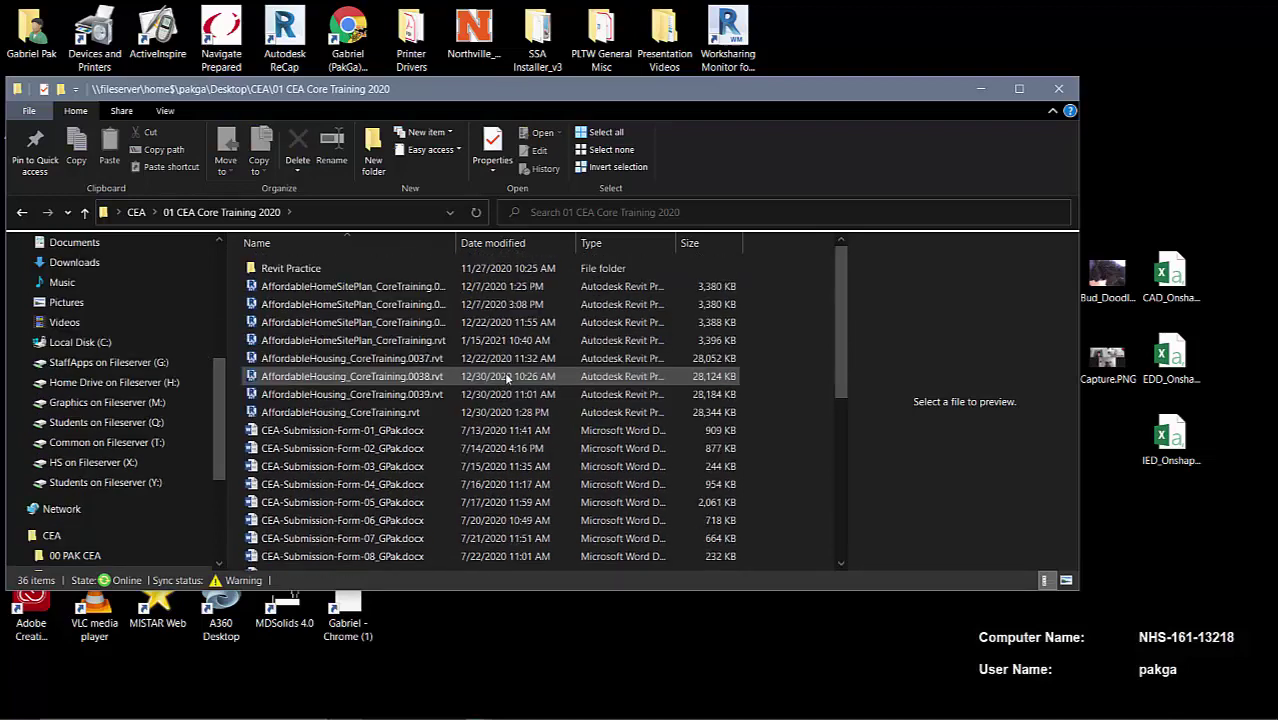
- Check the Revit Practice subfolder and the rest of 01 CEA Core Training 2020 for the PDF, and close the folder window
{"action": "left_click", "coordinate": [360, 268]}
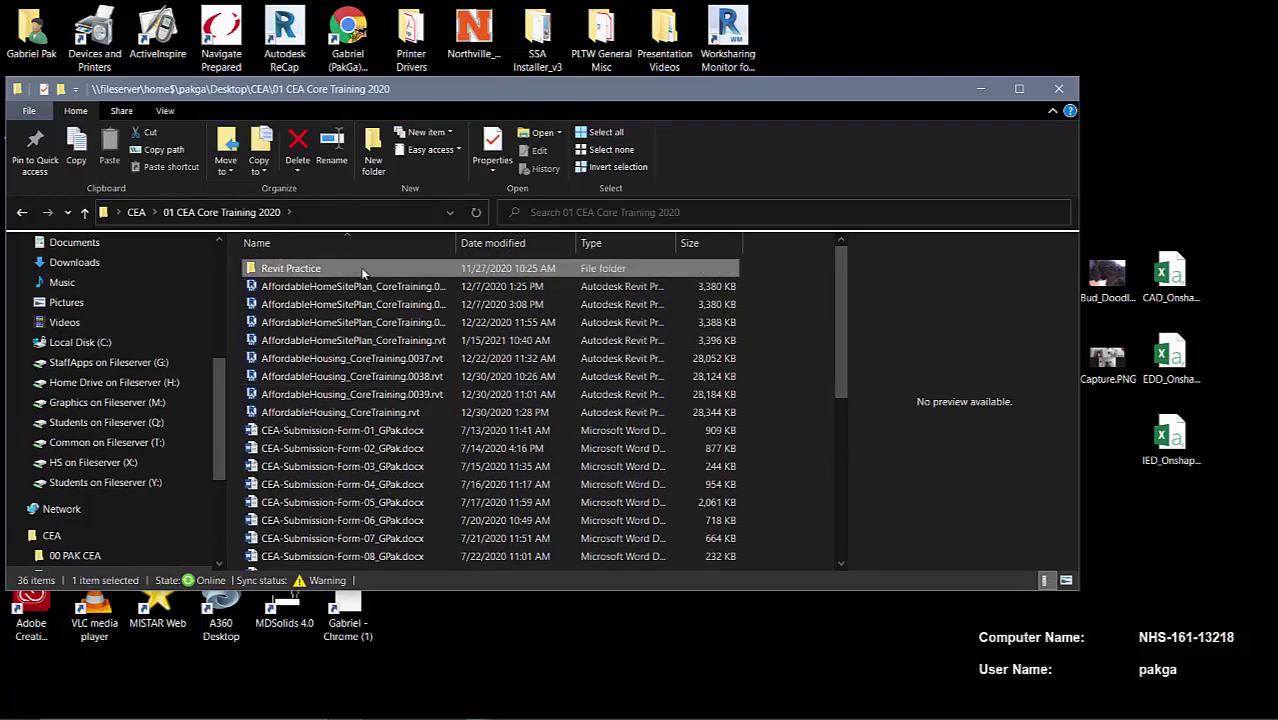
{"action": "double_click", "coordinate": [360, 268]}
{"action": "scroll", "coordinate": [430, 298], "scroll_direction": "down", "scroll_amount": 2}
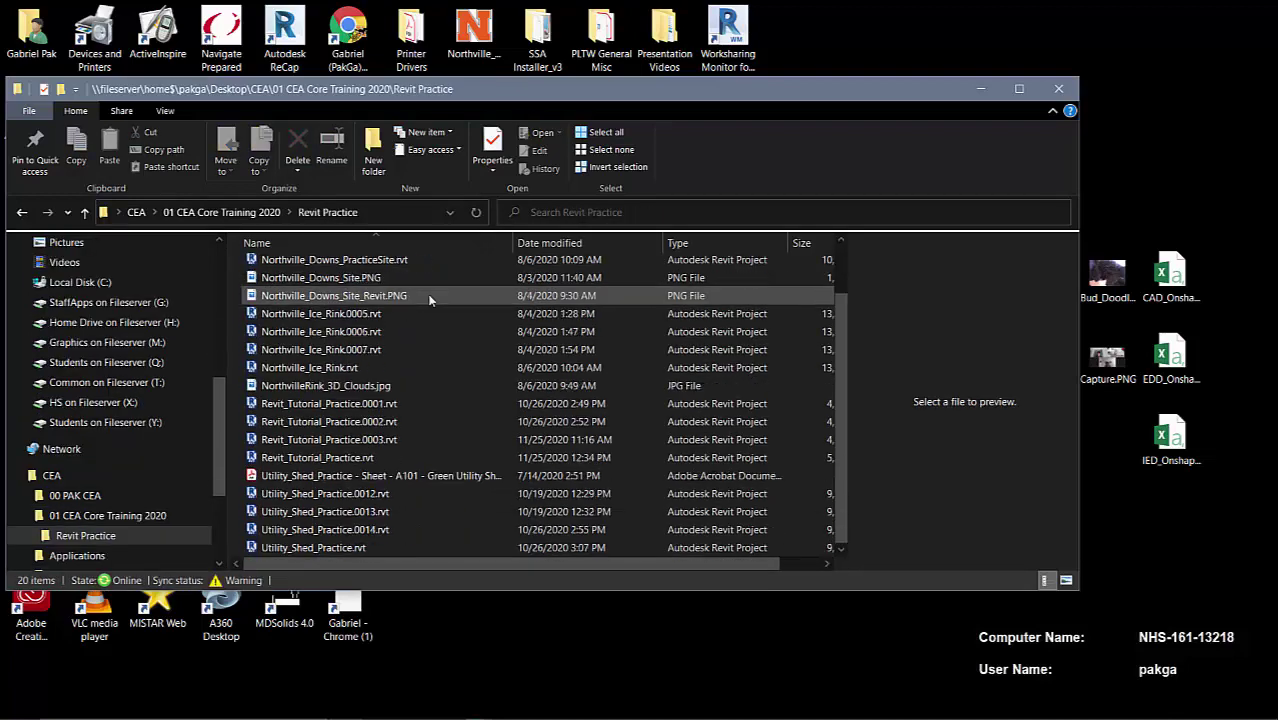
{"action": "scroll", "coordinate": [427, 294], "scroll_direction": "up", "scroll_amount": 2}
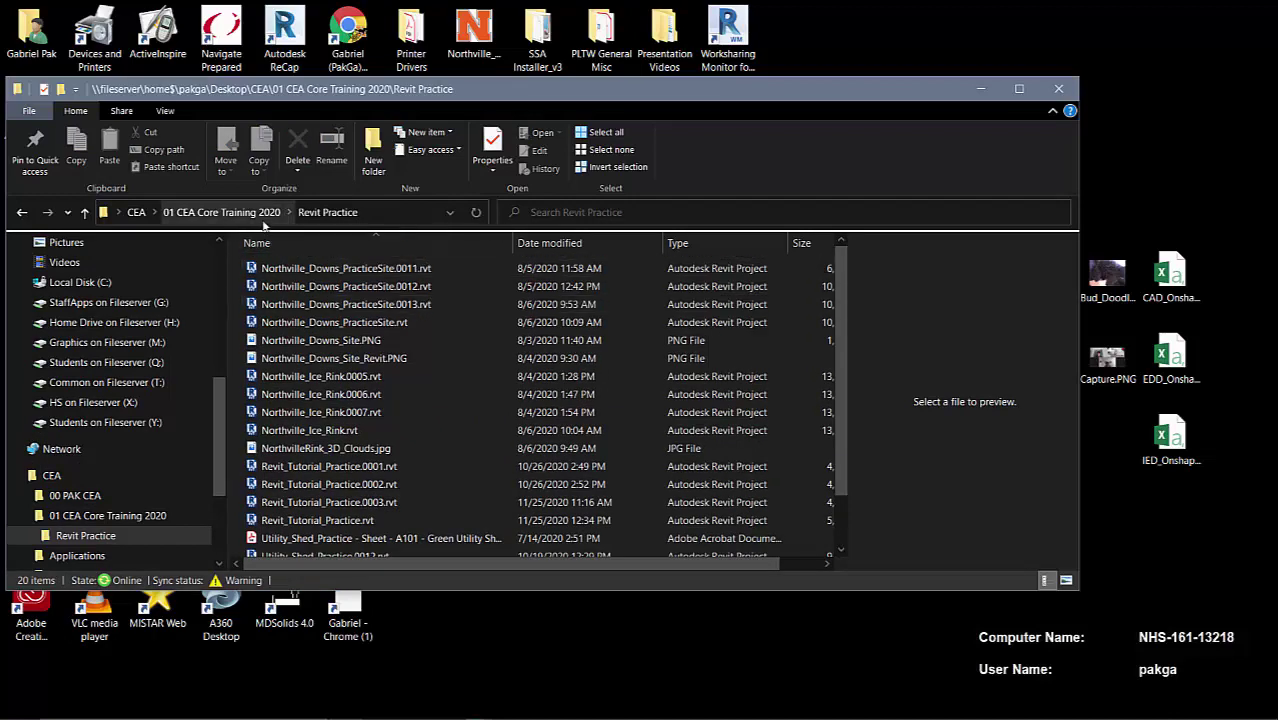
{"action": "key", "text": "BackSpace"}
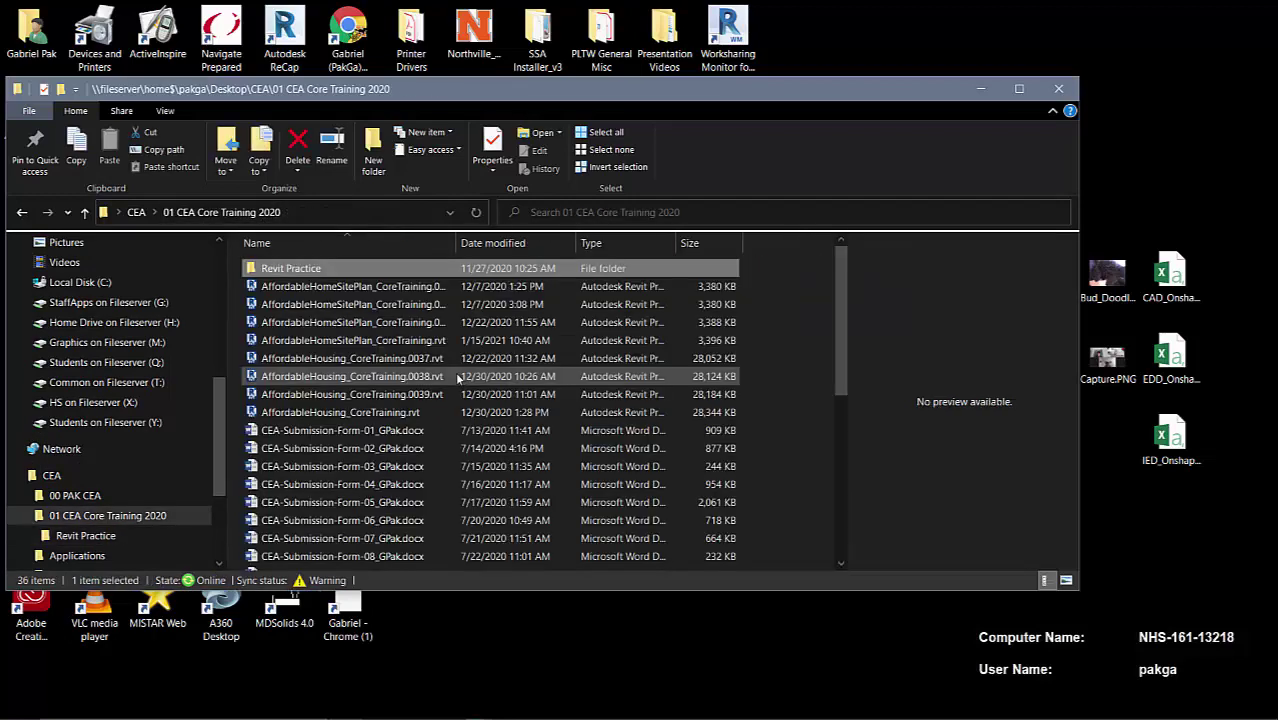
{"action": "scroll", "coordinate": [460, 378], "scroll_direction": "down", "scroll_amount": 5}
{"action": "scroll", "coordinate": [457, 378], "scroll_direction": "down", "scroll_amount": 2}
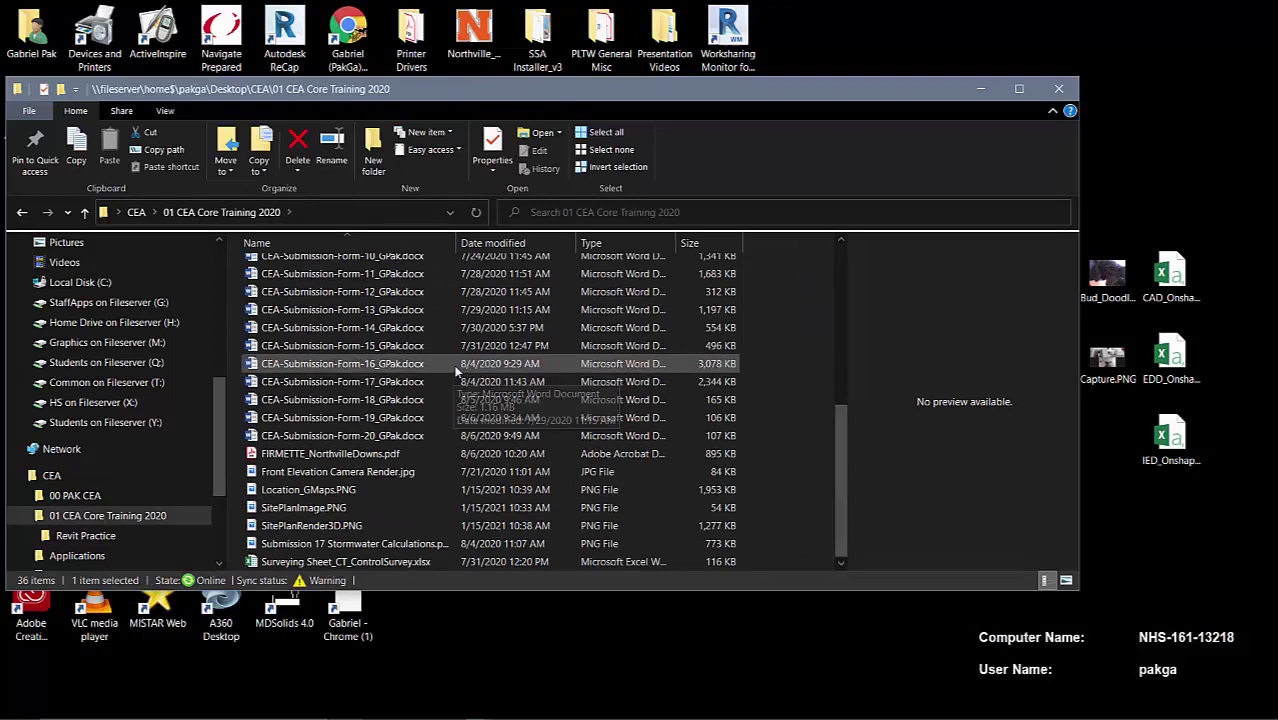
{"action": "left_click", "coordinate": [1068, 90]}
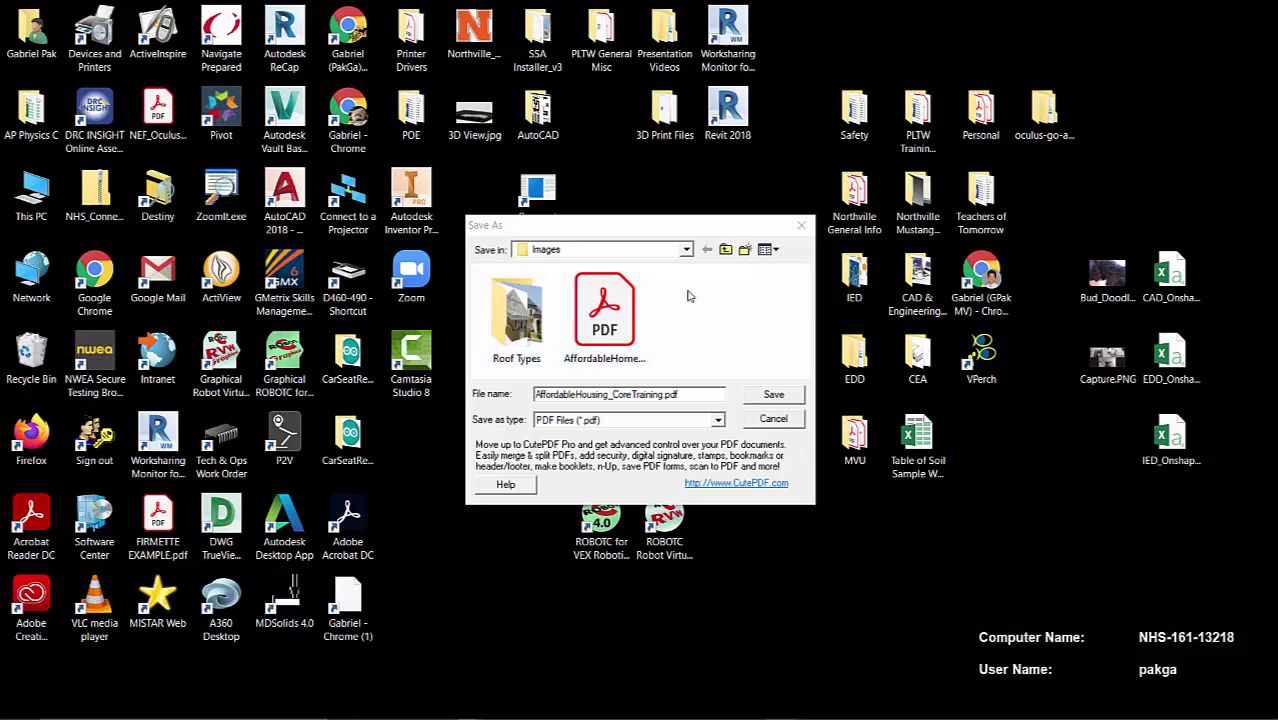
- Choose the Images folder inside the desktop's CEA folder as the save location for the printed PDF
{"action": "left_click", "coordinate": [686, 251]}
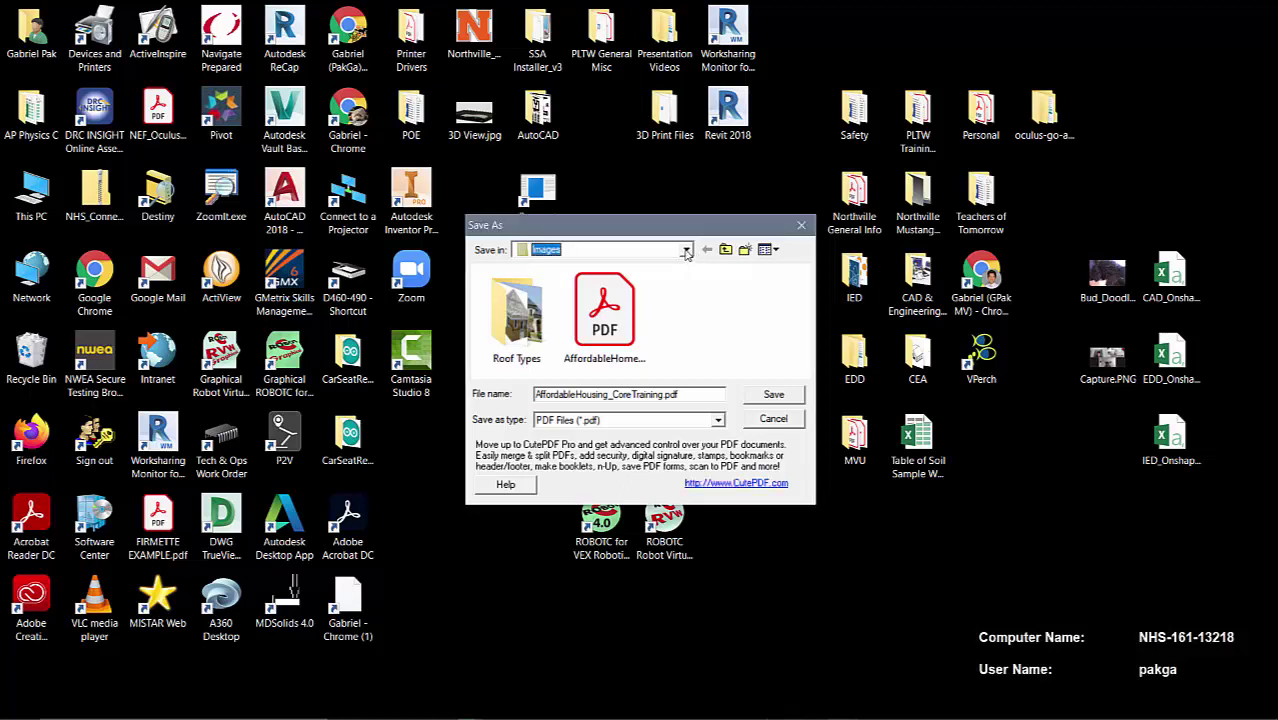
{"action": "left_click", "coordinate": [687, 251]}
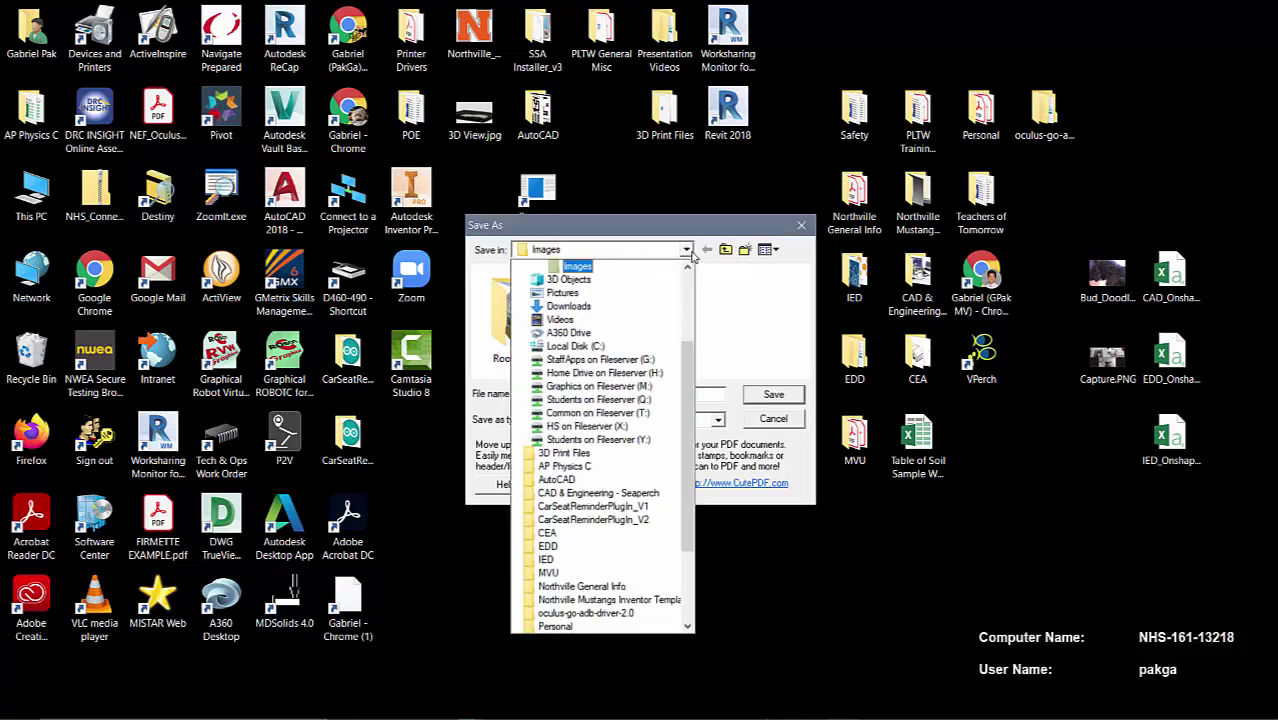
{"action": "scroll", "coordinate": [595, 400], "scroll_direction": "up", "scroll_amount": 2}
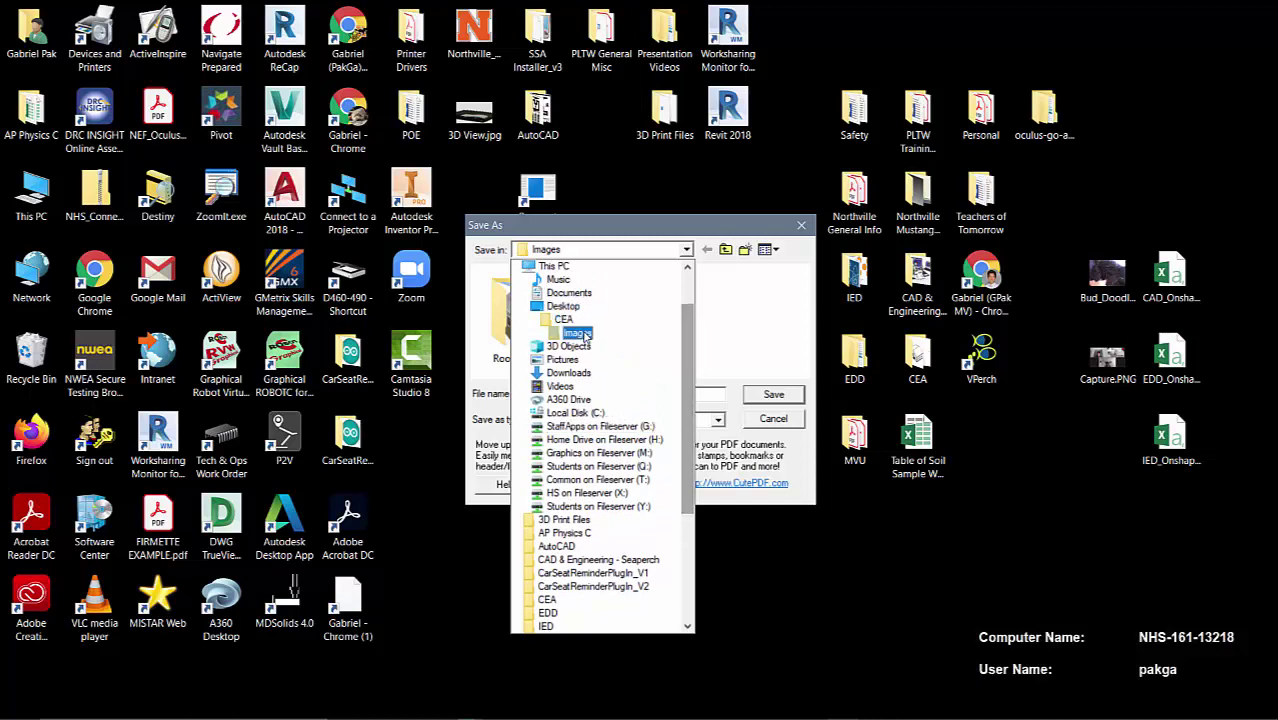
{"action": "left_click", "coordinate": [700, 335]}
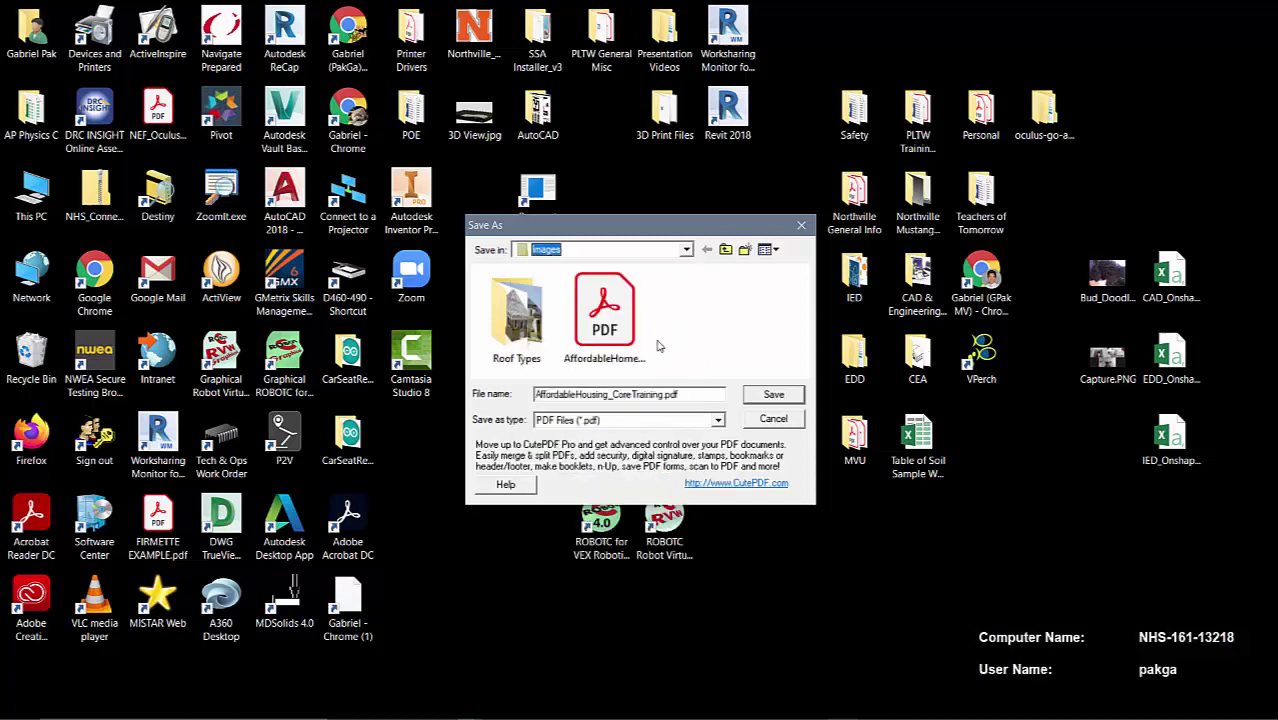
- Name the PDF AffordableHousing_ExampleSheet.pdf and save it
{"action": "left_click", "coordinate": [655, 395]}
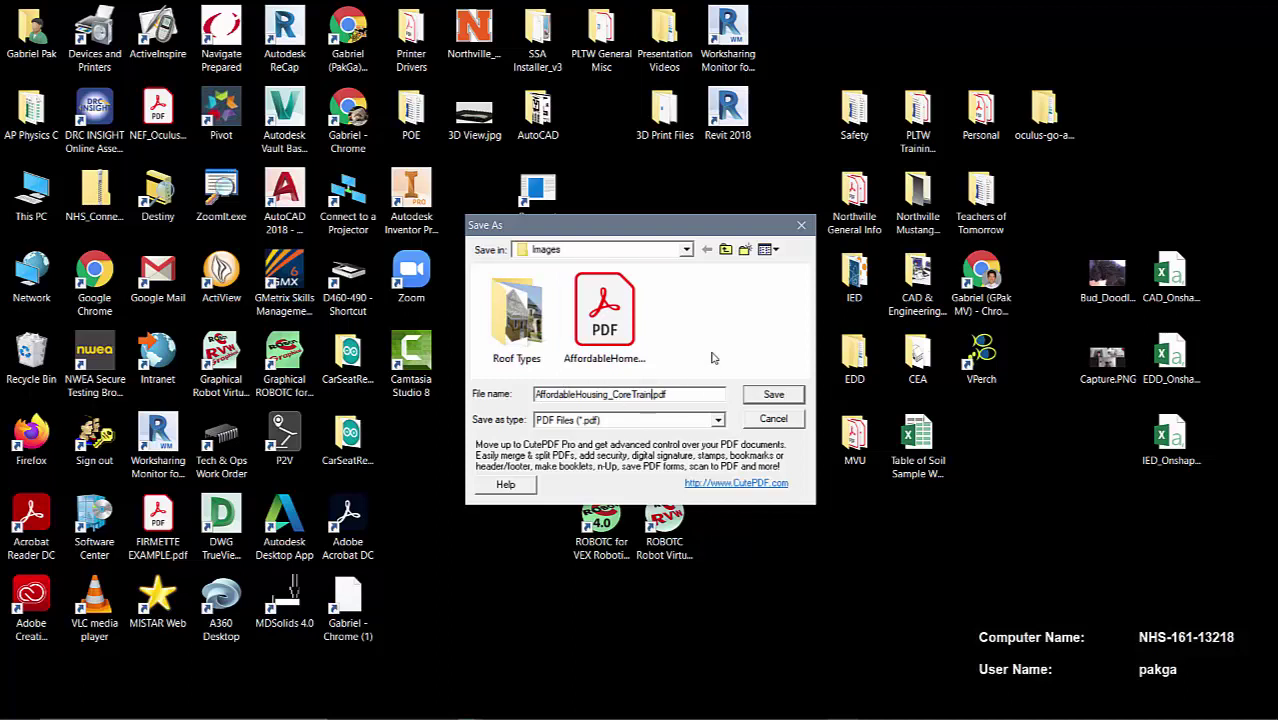
{"action": "key", "text": "BackSpace"}
{"action": "key", "text": "BackSpace"}
{"action": "key", "text": "BackSpace"}
{"action": "key", "text": "BackSpace"}
{"action": "key", "text": "BackSpace"}
{"action": "key", "text": "BackSpace"}
{"action": "key", "text": "BackSpace"}
{"action": "key", "text": "BackSpace"}
{"action": "key", "text": "BackSpace"}
{"action": "type", "text": "ExampleShee"}
{"action": "left_click", "coordinate": [789, 398]}
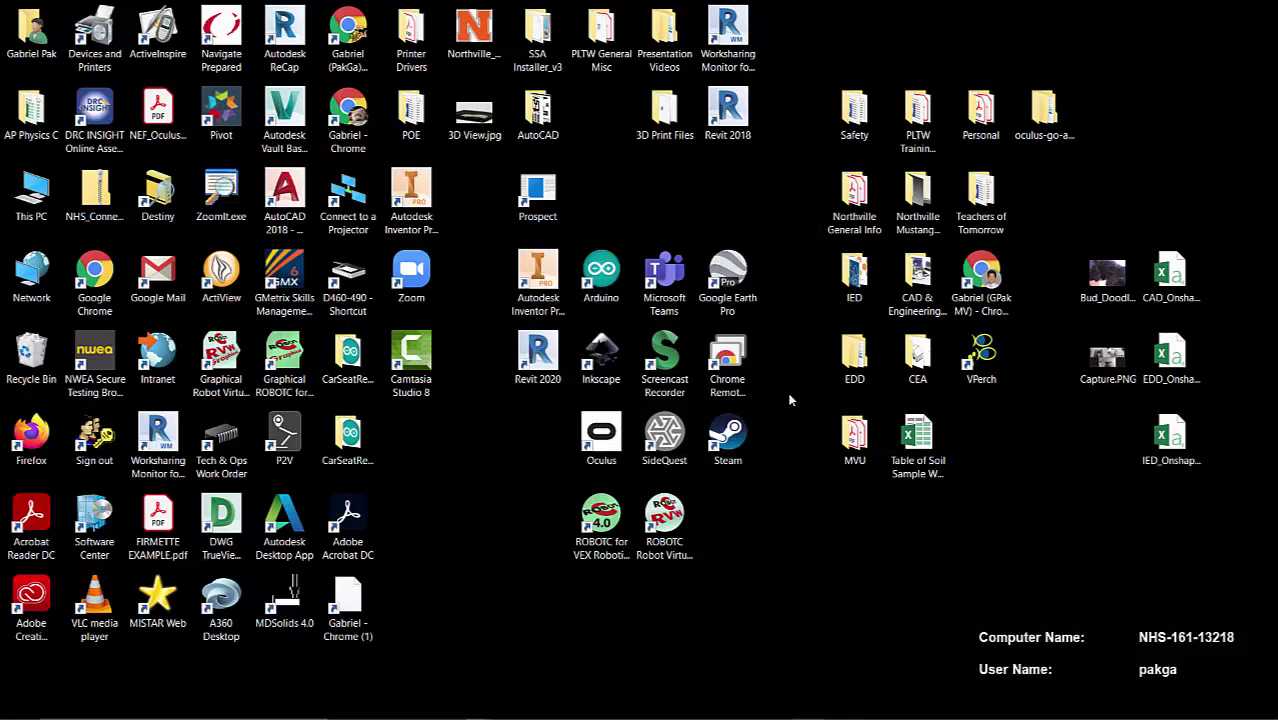
- Go to the Images folder inside the desktop's CEA folder and open AffordableHousing_ExampleSheet.pdf in Adobe Acrobat
{"action": "mouse_move", "coordinate": [775, 703]}
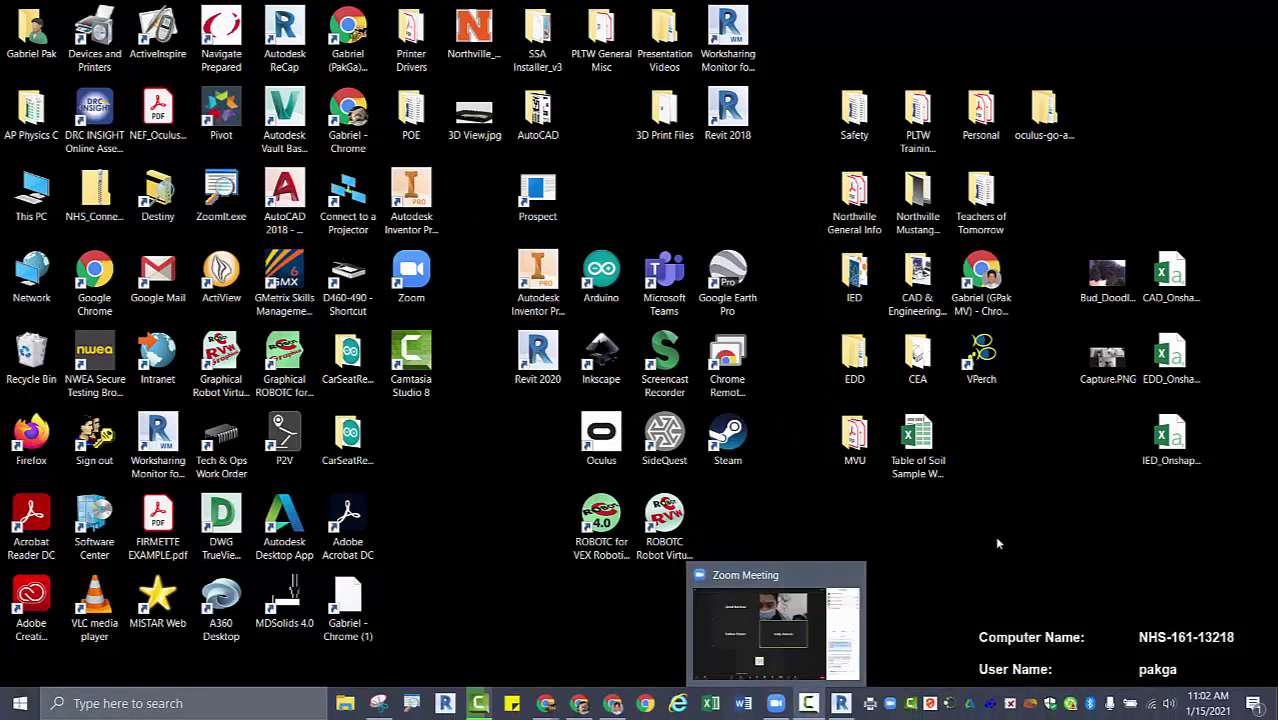
{"action": "double_click", "coordinate": [930, 370]}
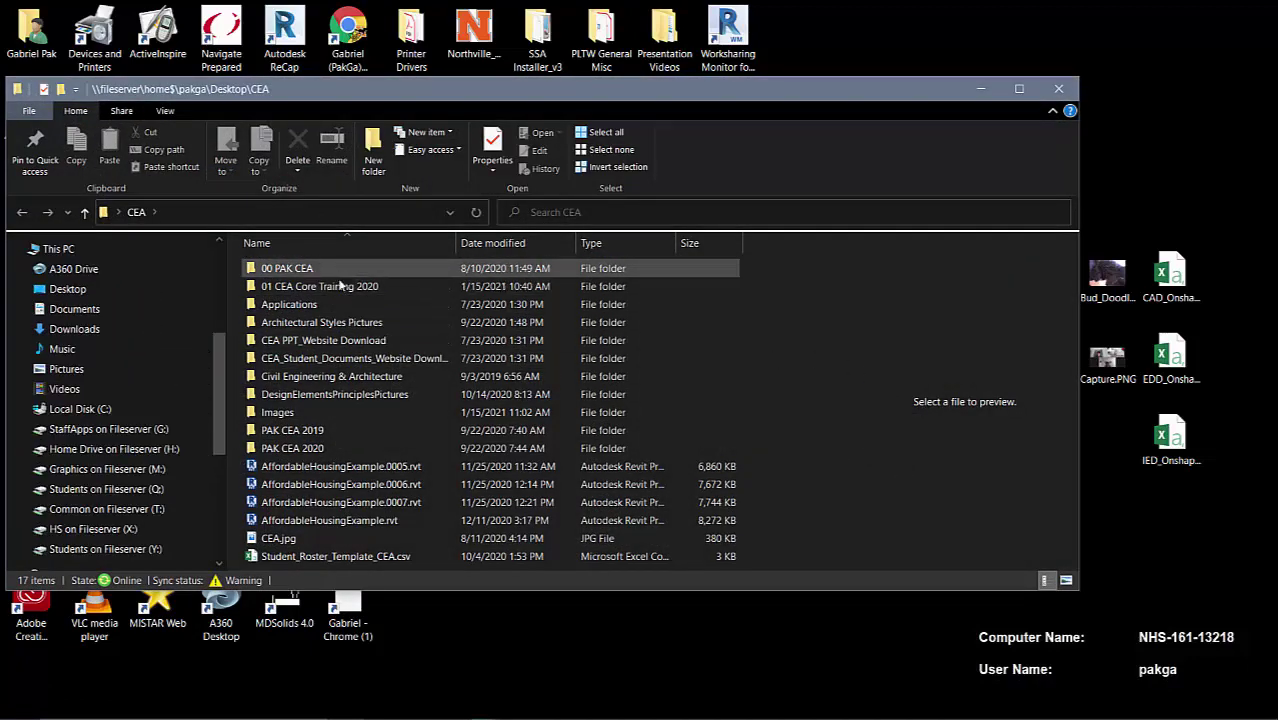
{"action": "double_click", "coordinate": [308, 412]}
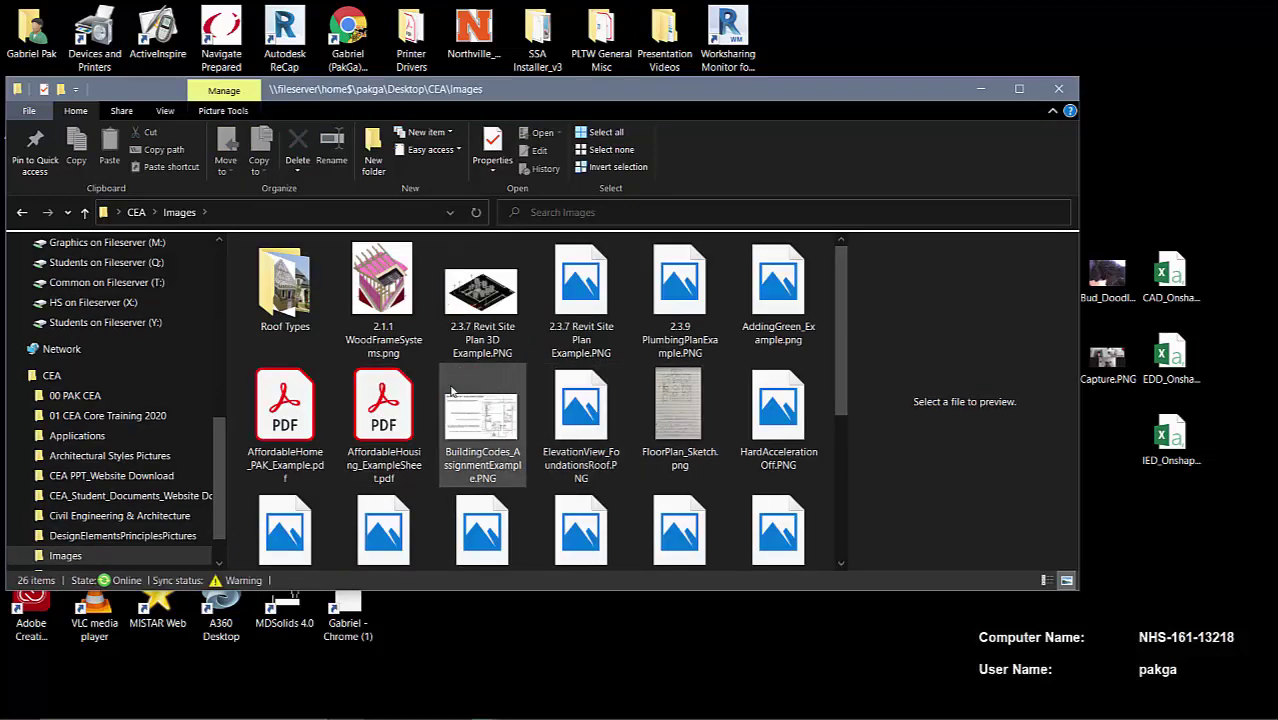
{"action": "left_click", "coordinate": [398, 445]}
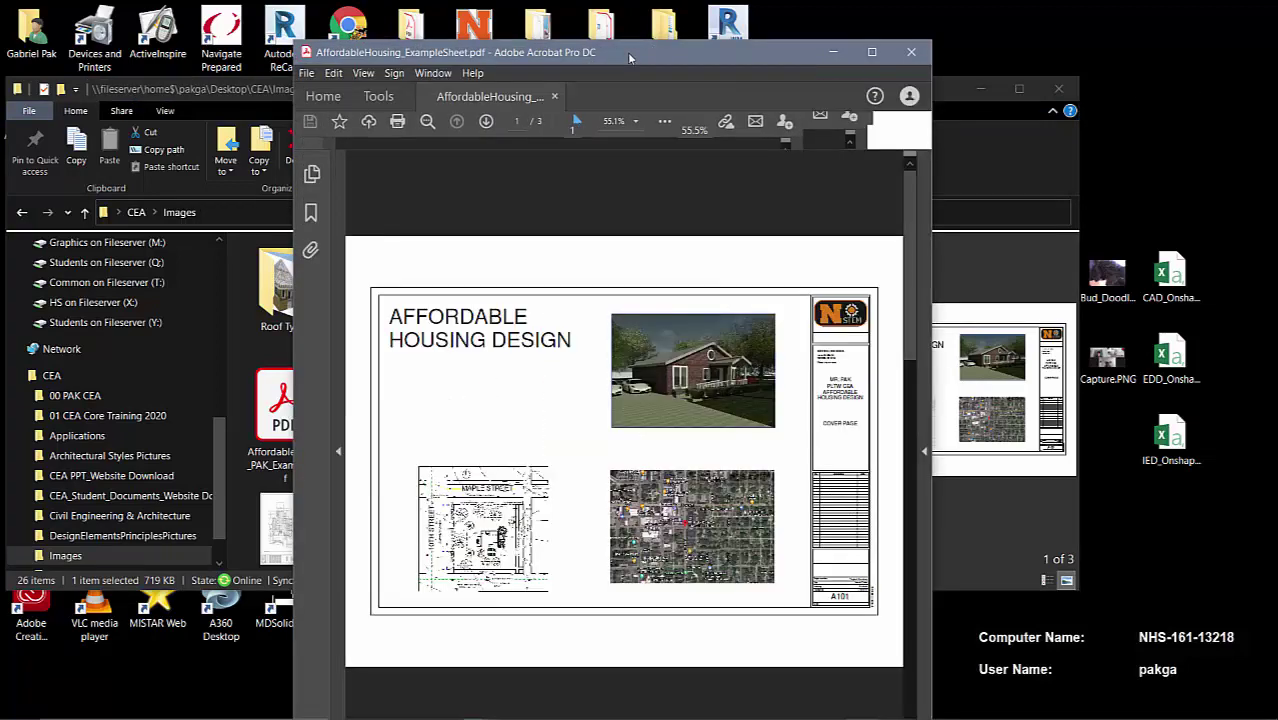
- Maximize the PDF window and look through the printed sheets from A101 through A102 to A105
{"action": "double_click", "coordinate": [629, 57]}
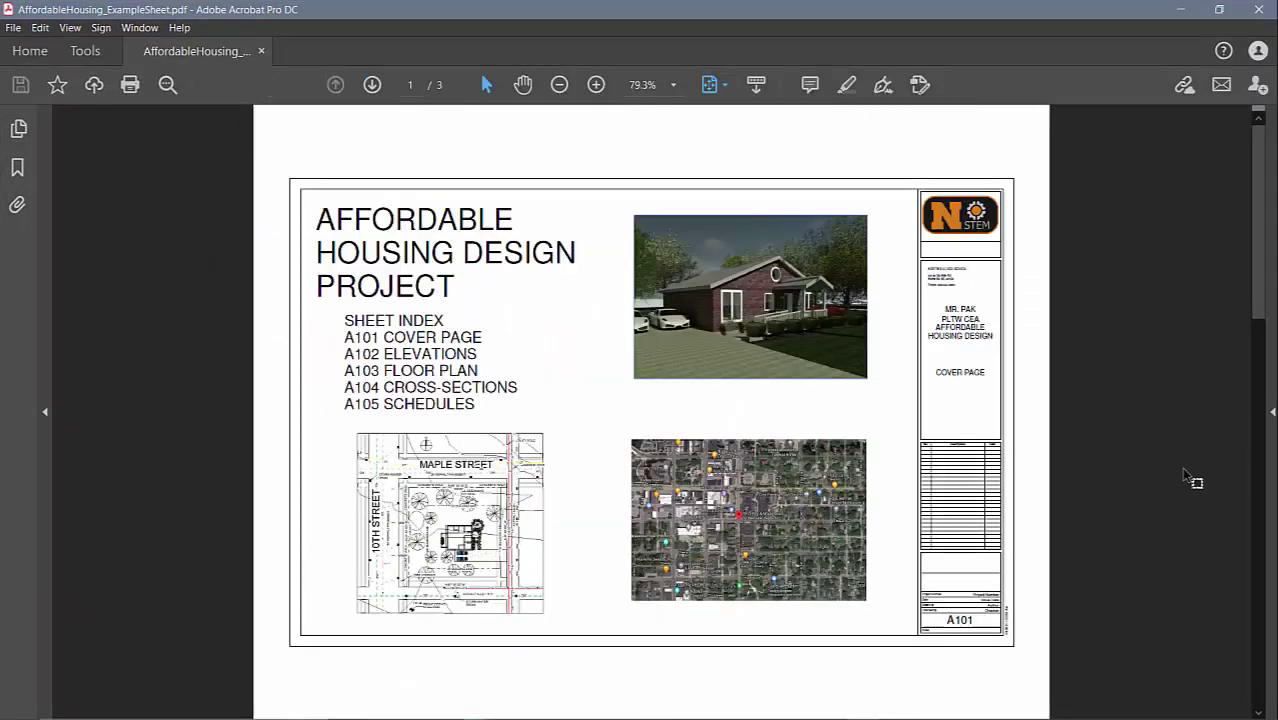
{"action": "key", "text": "Right"}
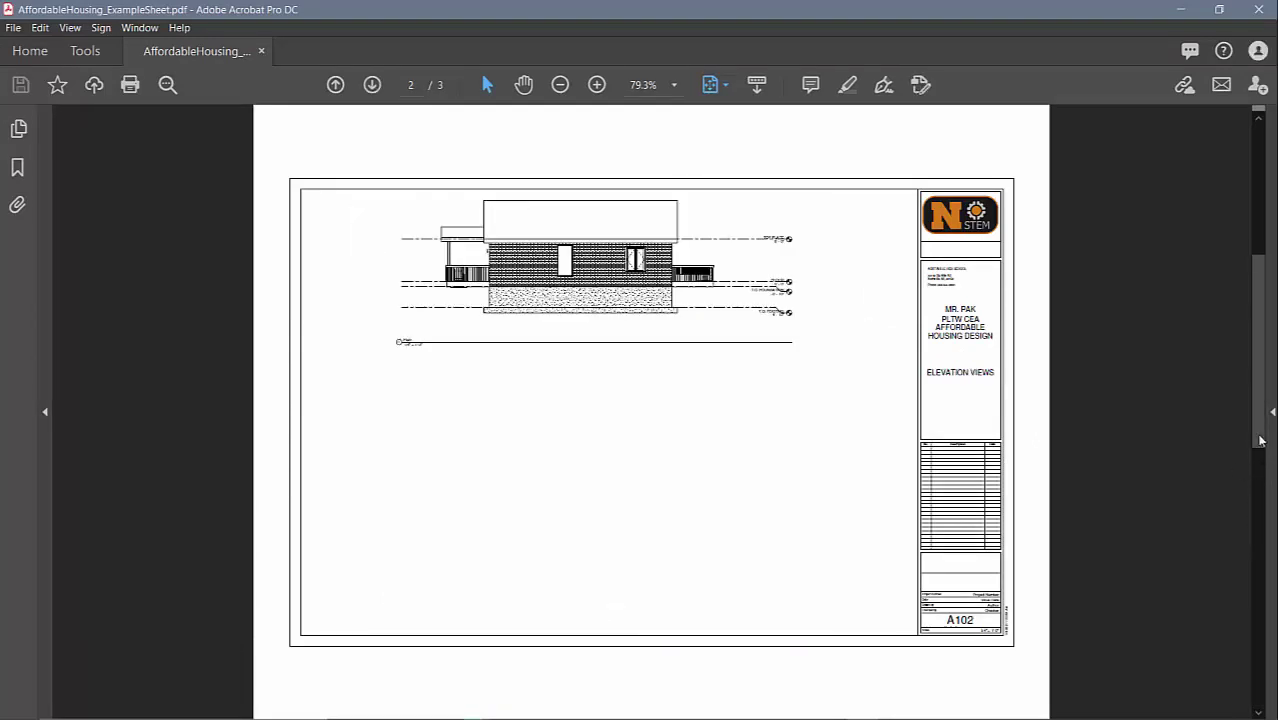
{"action": "left_click_drag", "start_coordinate": [1259, 445], "coordinate": [1259, 644]}
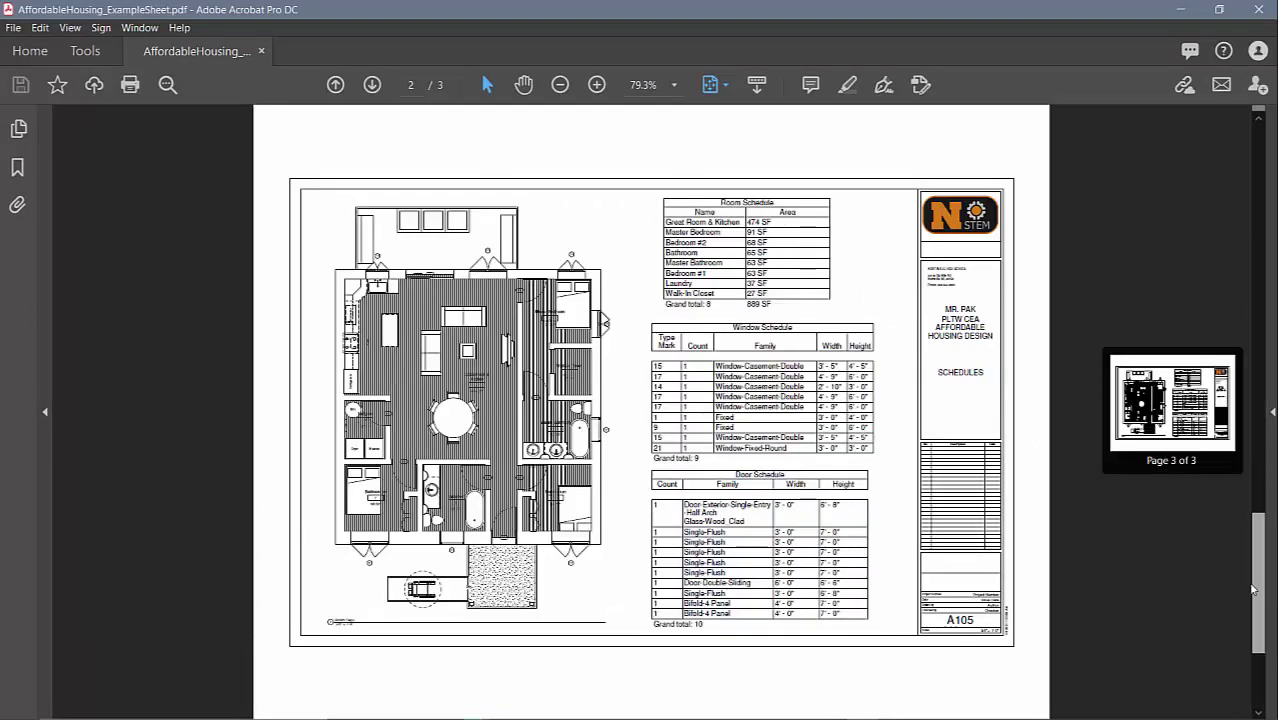